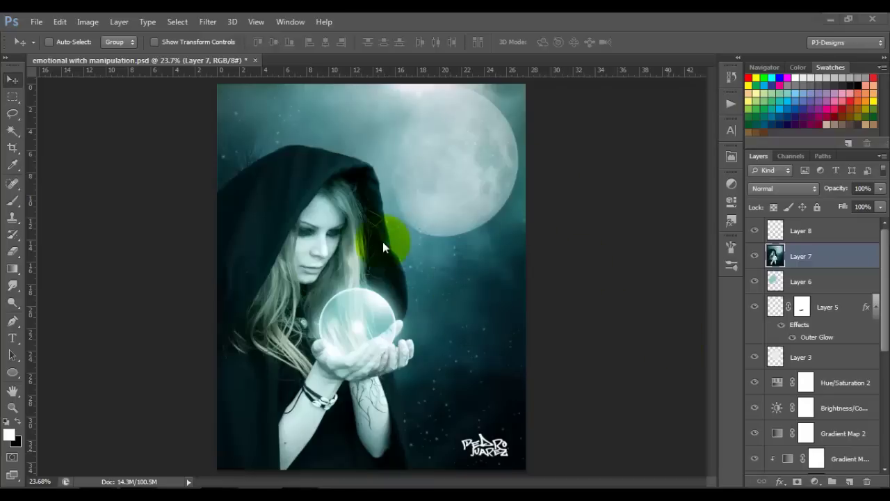
Step: Close the emotional witch manipulation.psd document without saving its changes
left_click_drag(383, 241, 329, 244)
left_click(255, 61)
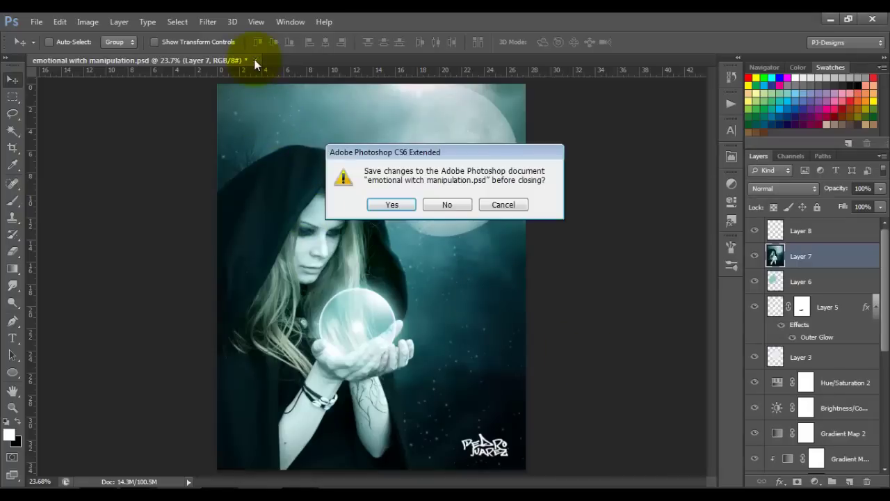
left_click(439, 206)
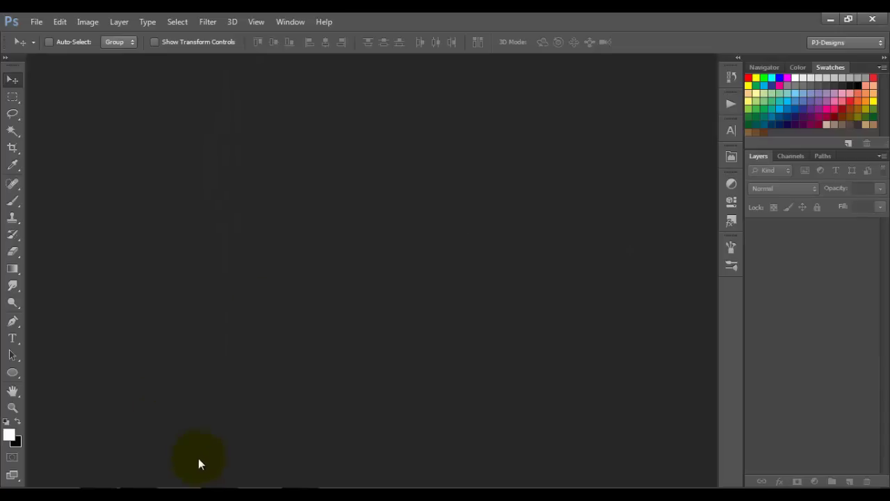
Step: Open the foggy_forest_stock image from the tutorial folder as the base document
left_click(143, 495)
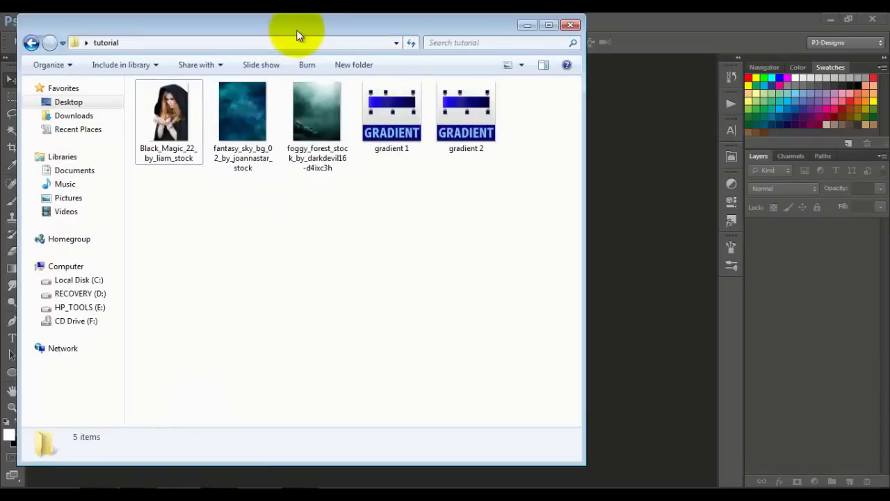
left_click_drag(311, 27, 887, 64)
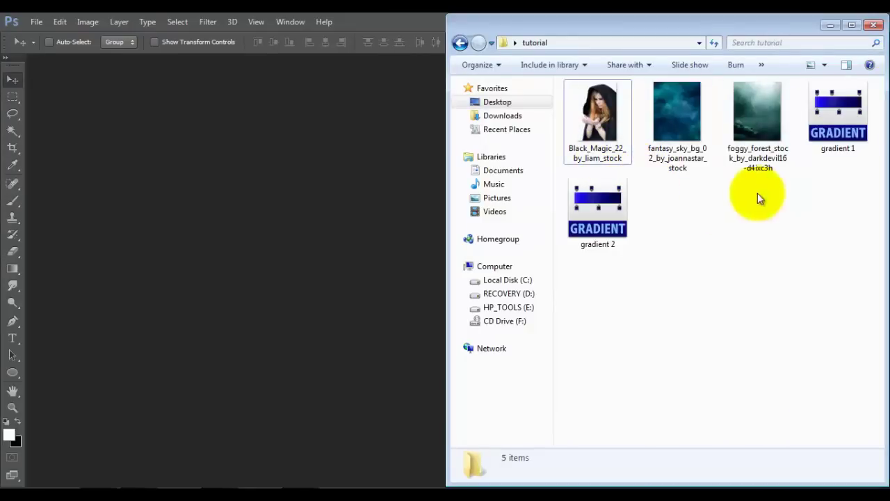
left_click(760, 119)
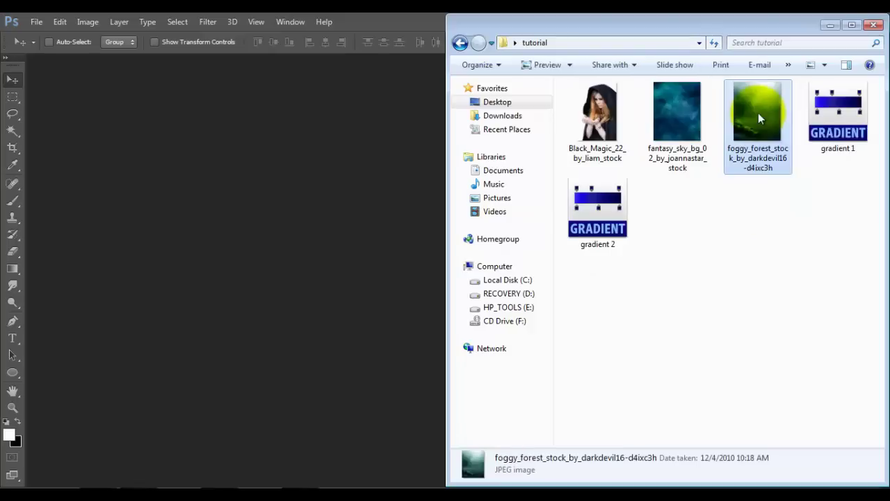
left_click_drag(758, 112, 333, 275)
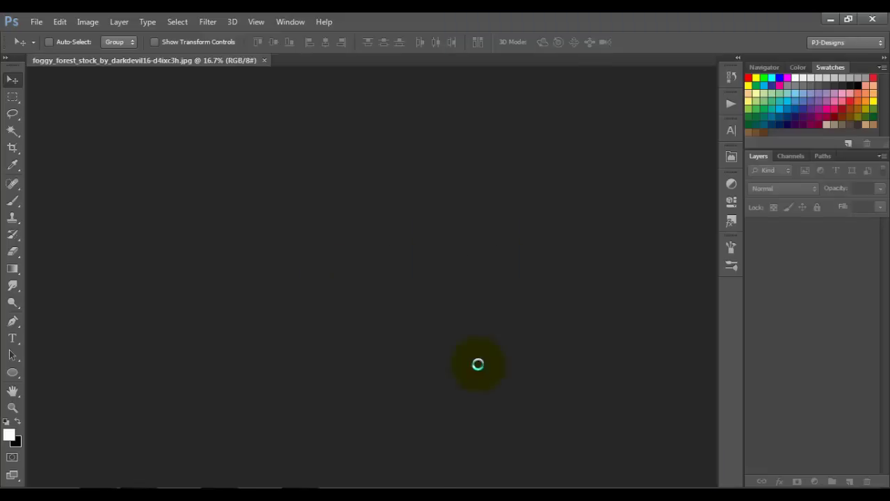
scroll(478, 363, "up", 2)
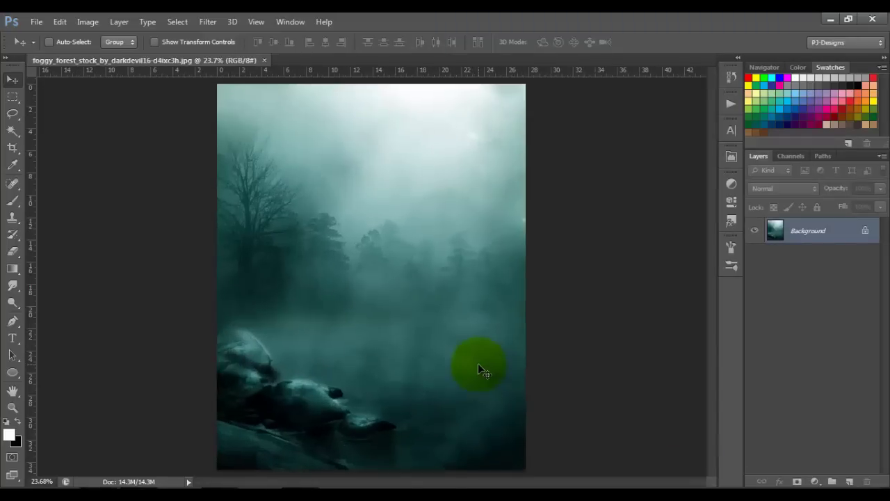
Step: Place the fantasy_sky_bg_02 image over the forest background, flipped vertically, and set its blend mode to Soft Light
left_click(129, 486)
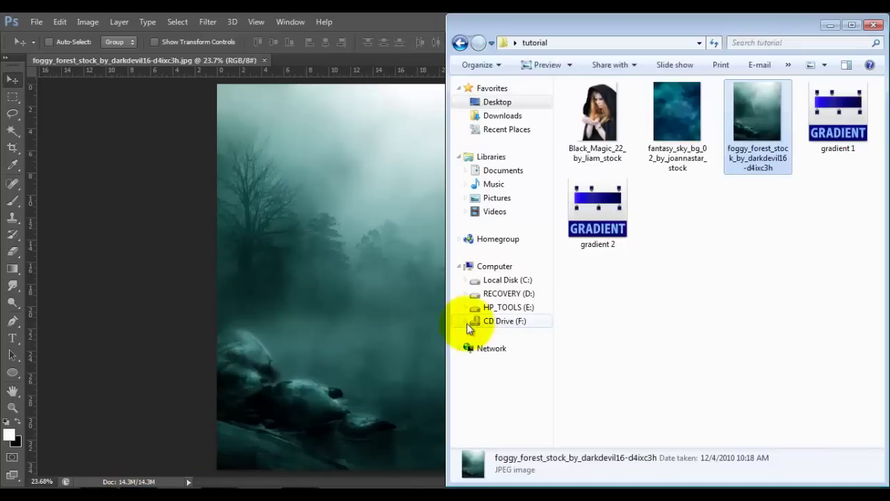
left_click(671, 127)
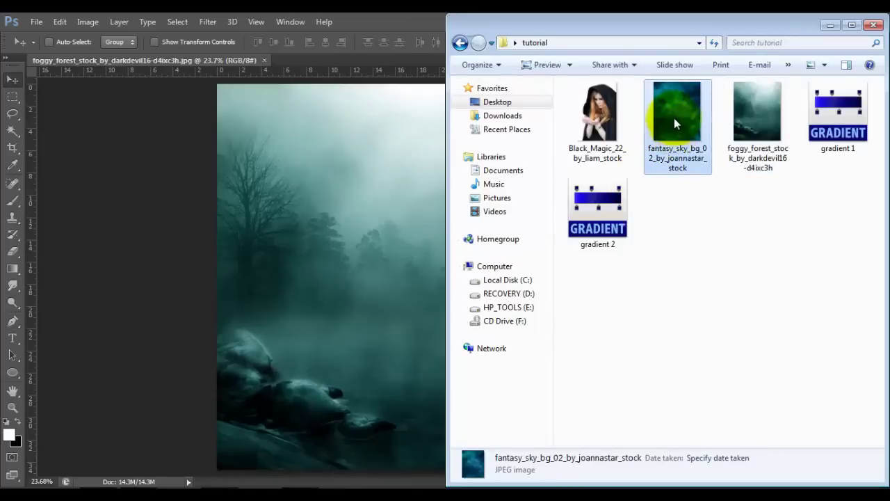
left_click_drag(674, 117, 379, 263)
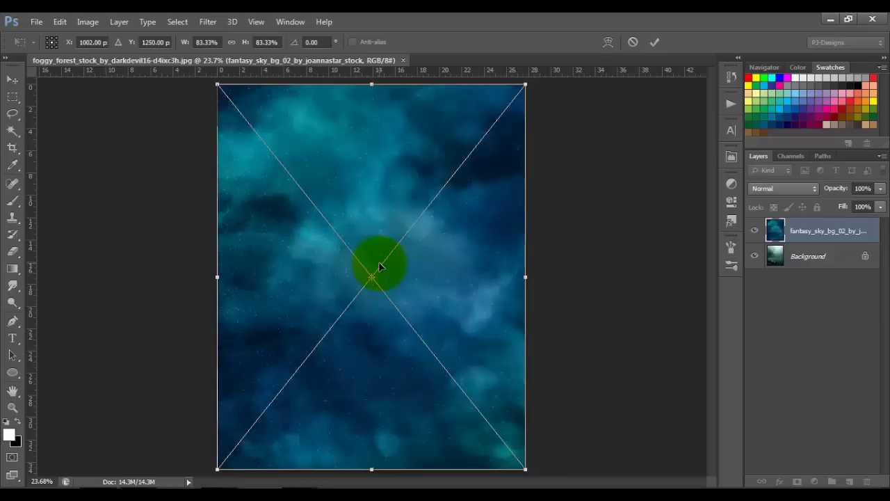
right_click(380, 269)
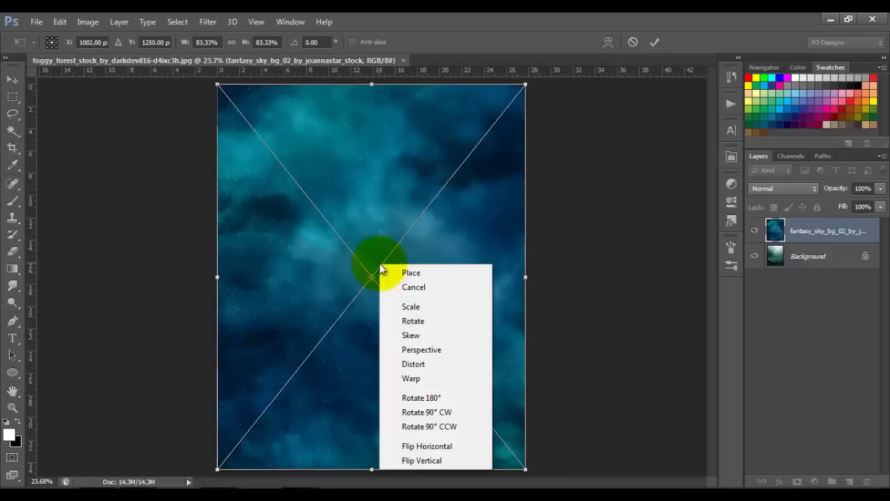
left_click(427, 461)
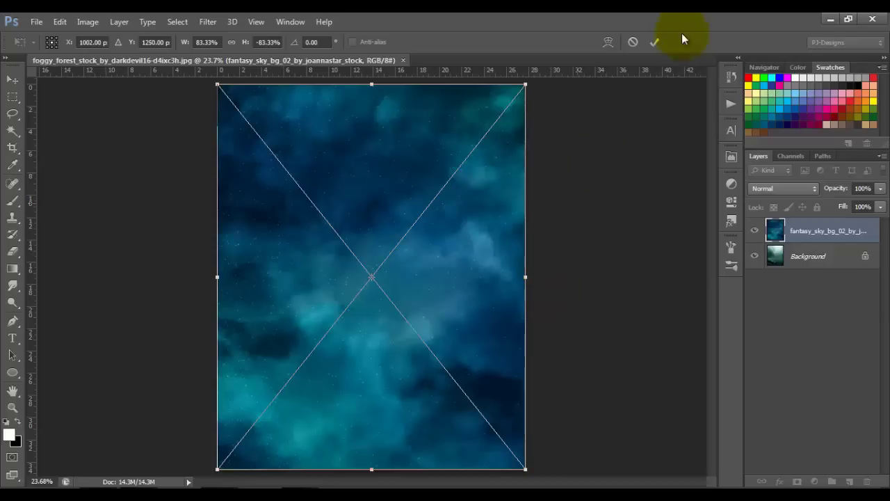
left_click(658, 44)
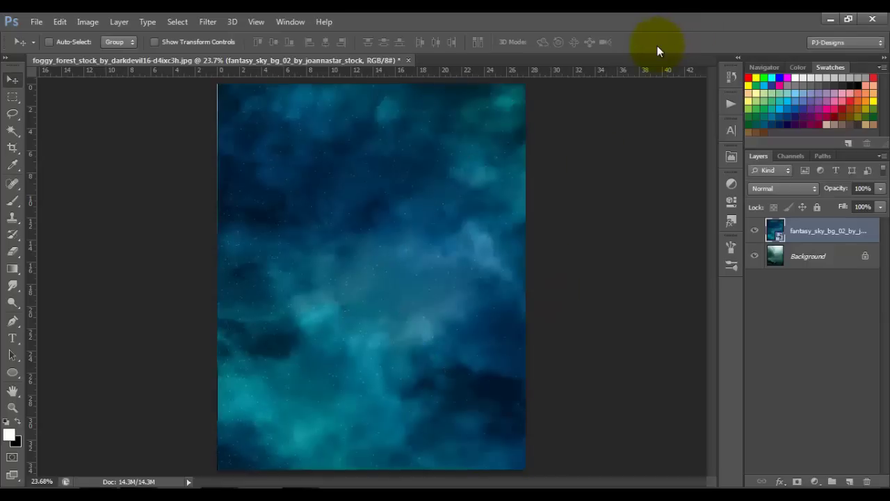
left_click(812, 189)
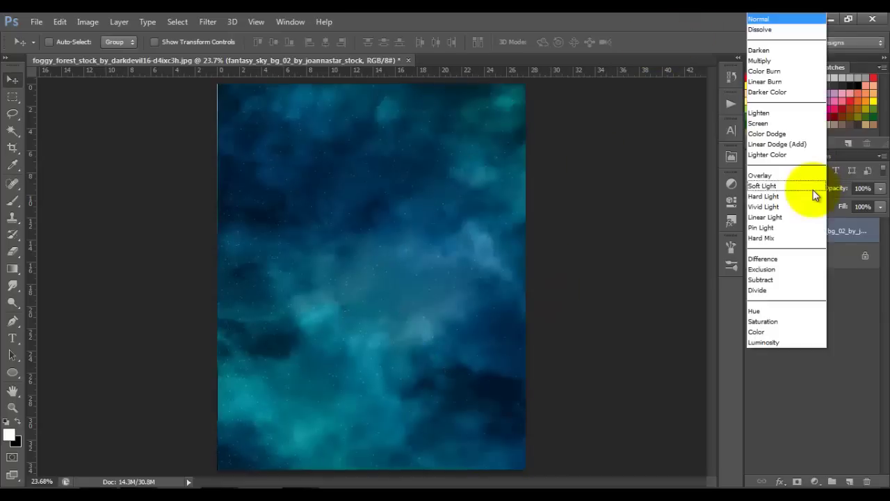
left_click(807, 186)
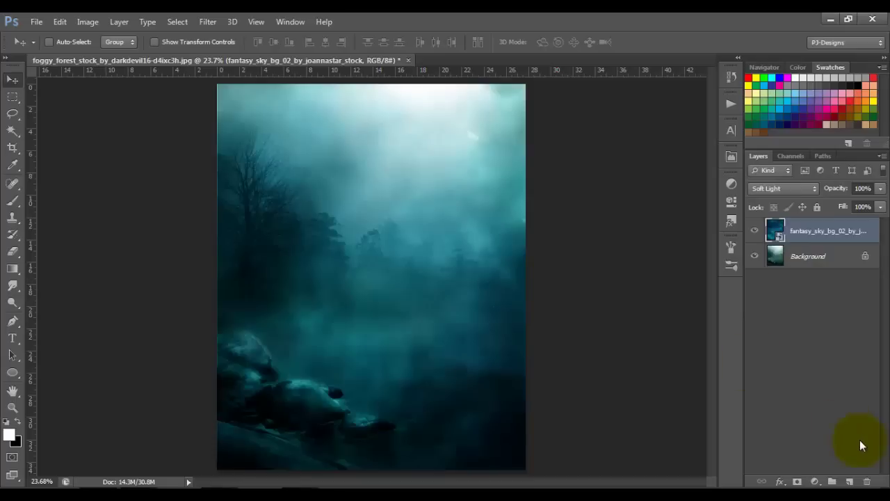
Step: Add a Brightness/Contrast adjustment layer above the sky with brightness set to -45
left_click(815, 481)
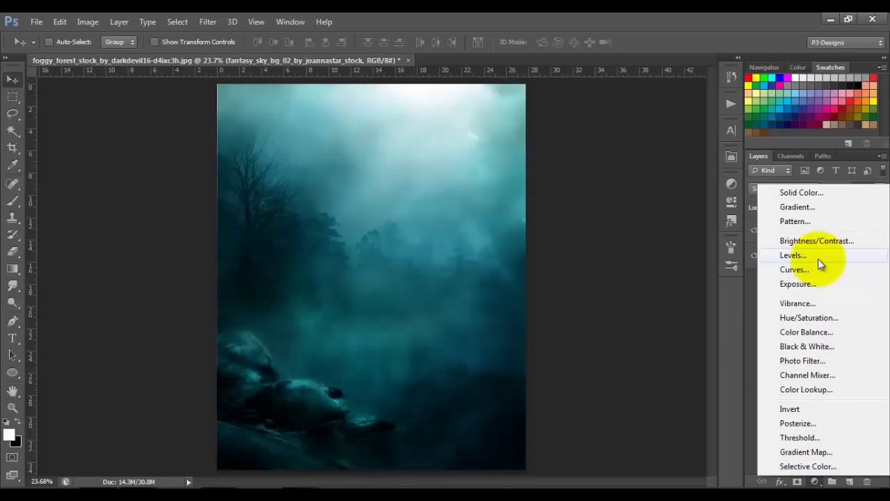
left_click(825, 242)
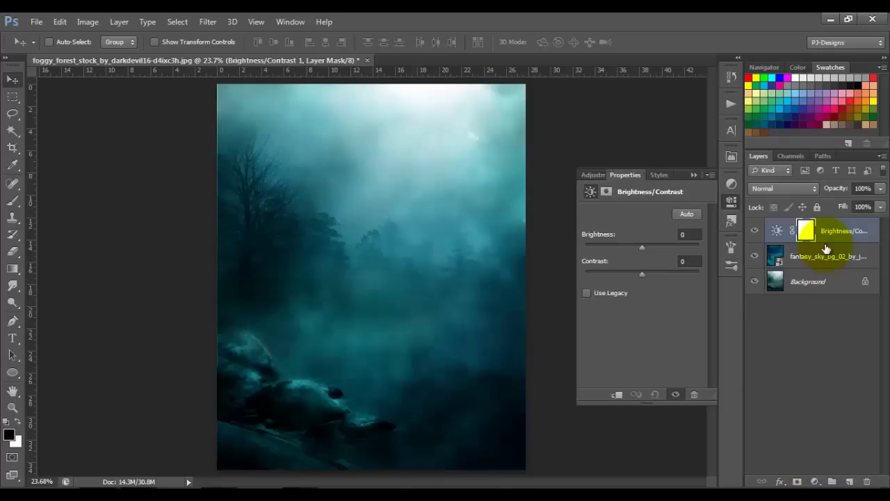
left_click(684, 235)
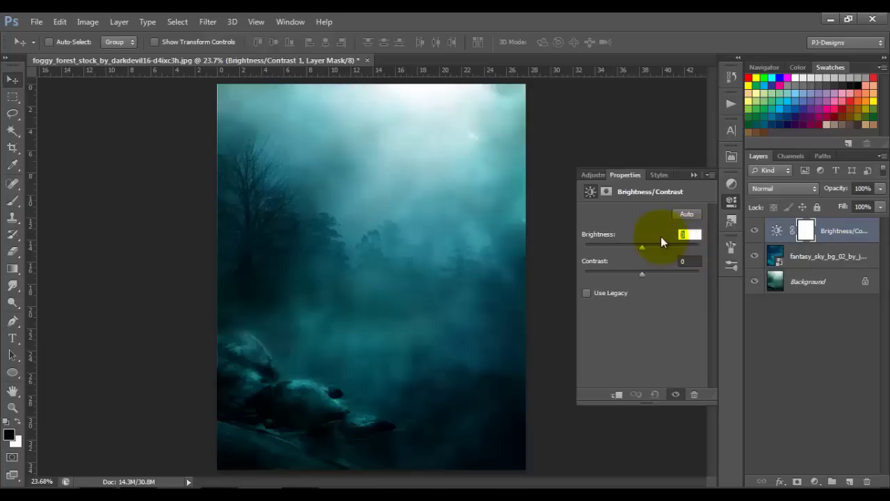
type("-45")
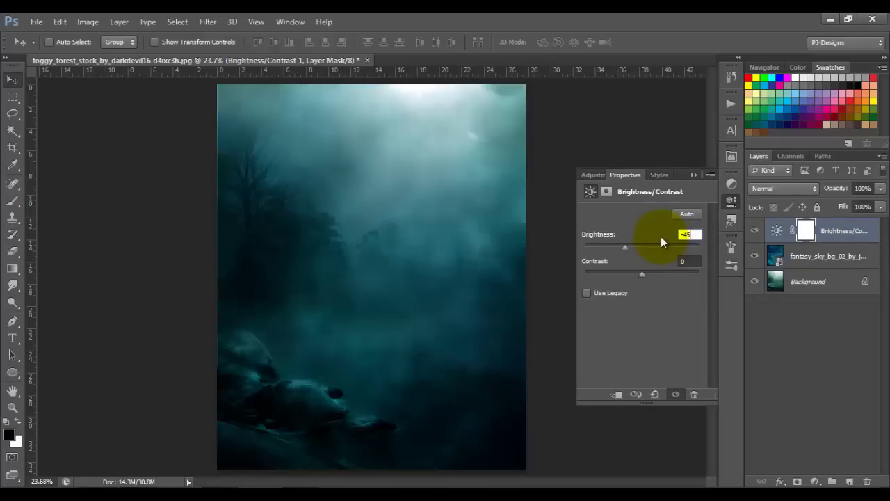
key("Return")
left_click(693, 174)
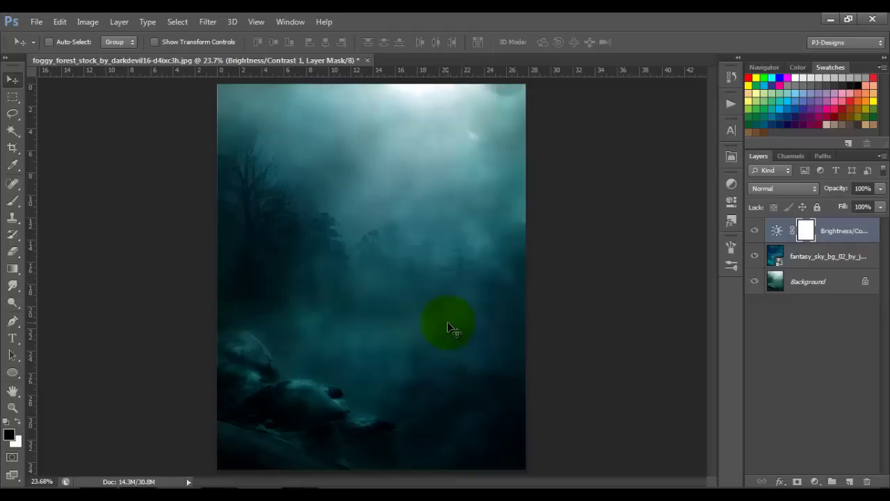
Step: Place the Black_Magic_22 image of the hooded woman from the tutorial folder and flip it horizontally
left_click(154, 487)
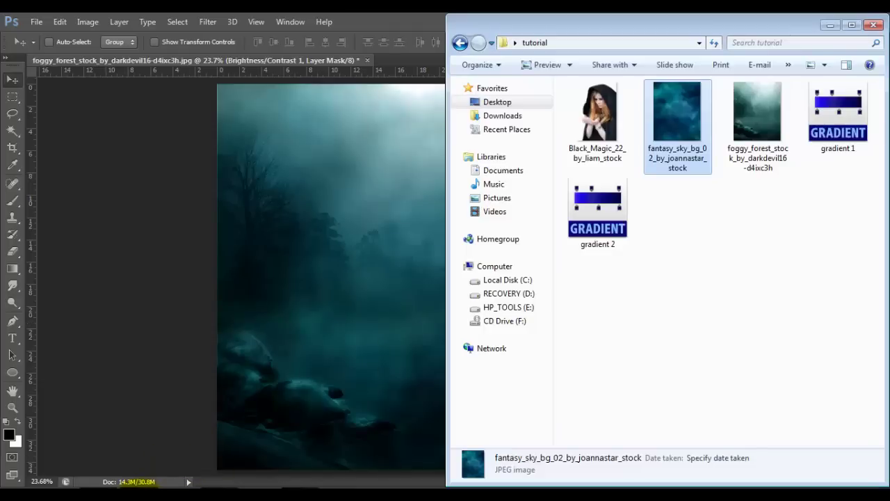
left_click_drag(593, 122, 376, 286)
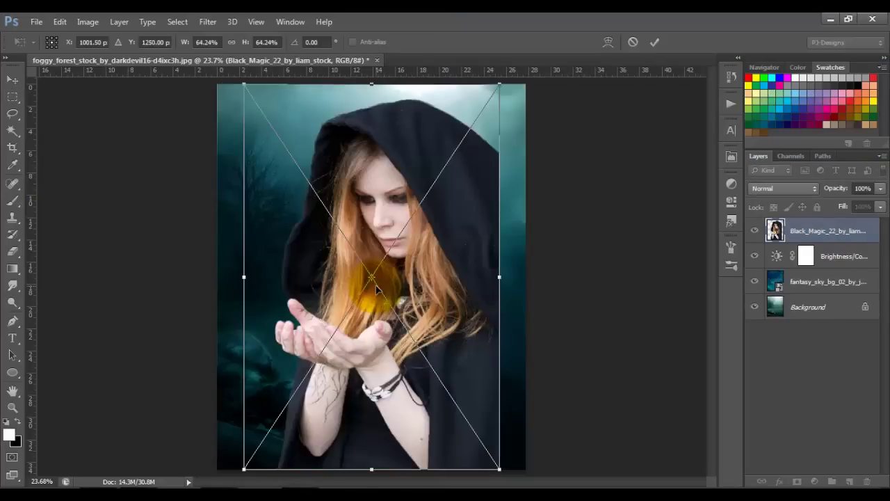
right_click(377, 286)
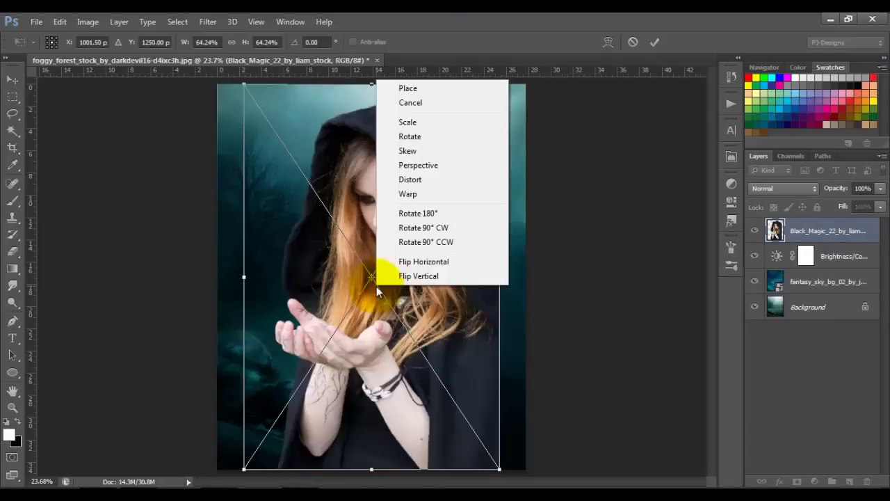
left_click(421, 262)
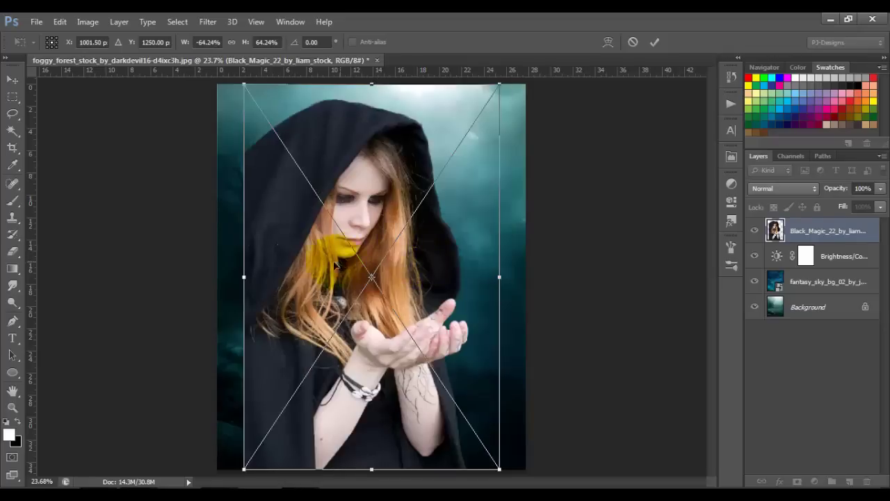
Step: Align the hooded woman with the canvas's left edge and scale her down to about 52.6%, keeping her at the bottom
left_click_drag(343, 268, 317, 265)
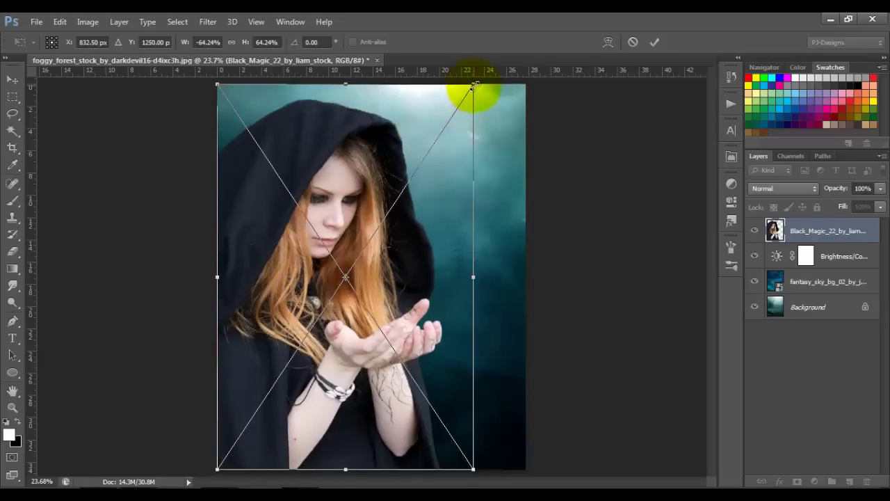
left_click_drag(473, 84, 438, 161)
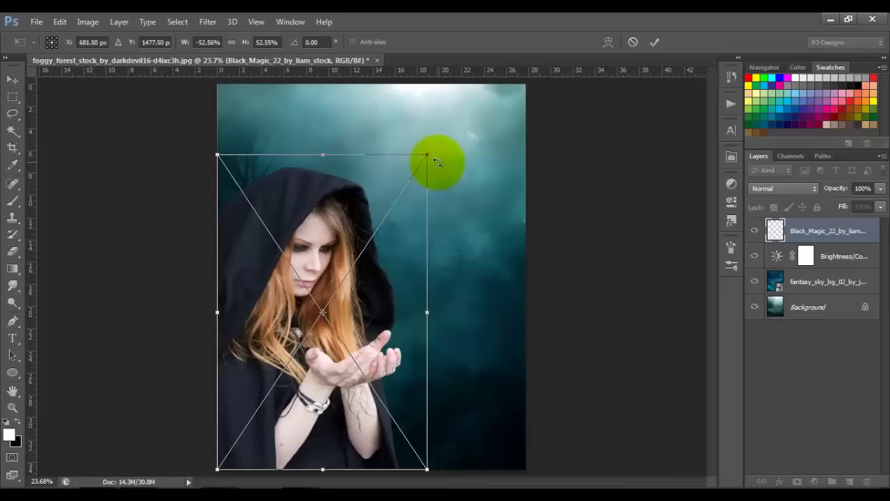
left_click(660, 44)
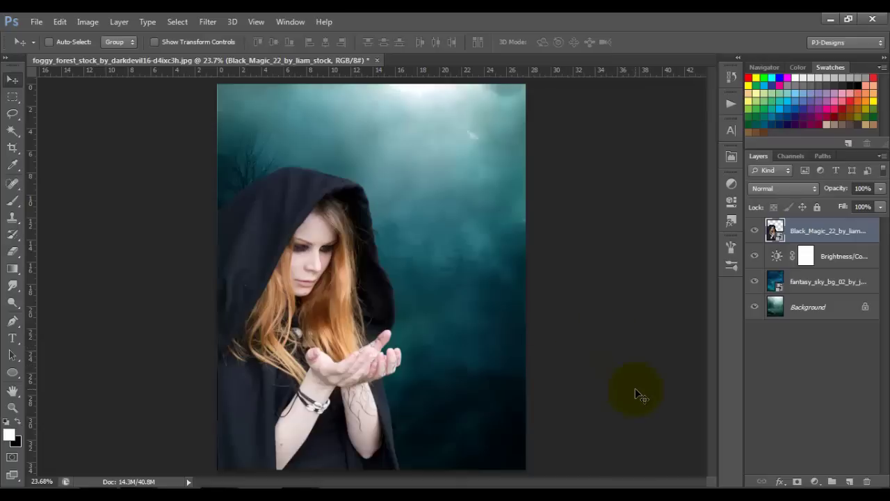
Step: Add a Hue/Saturation adjustment layer clipped to the hooded woman's layer
left_click(815, 481)
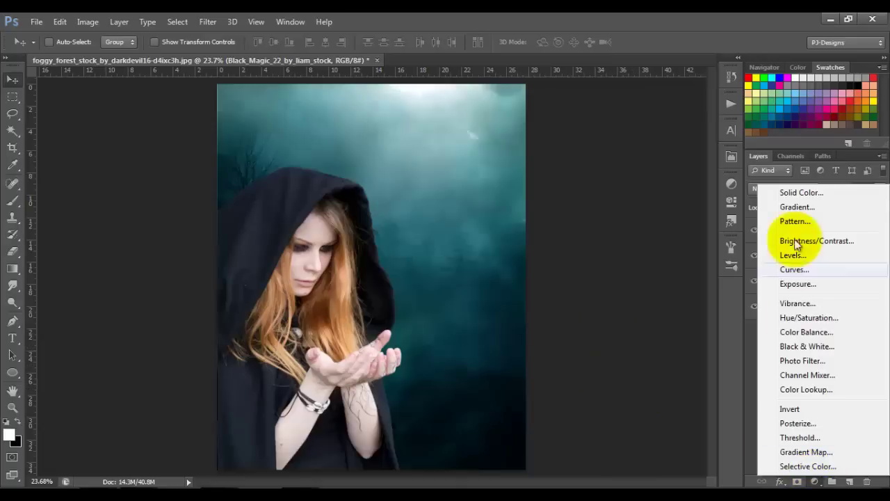
left_click(807, 318)
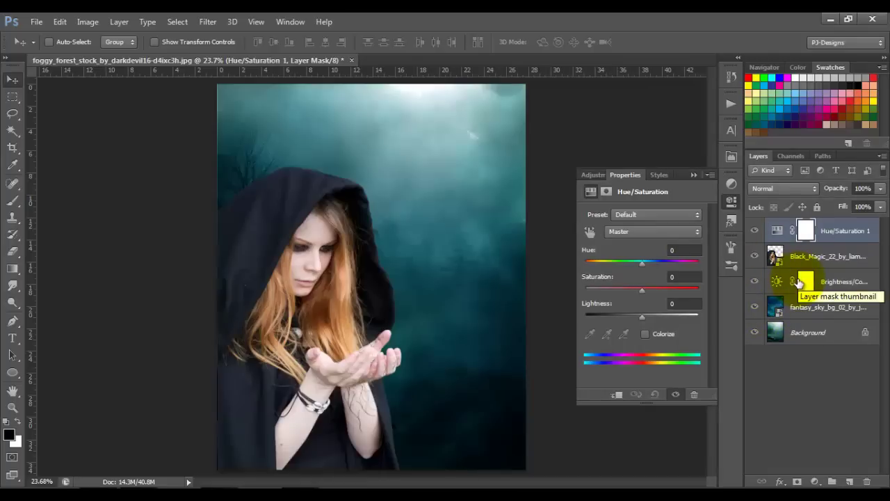
left_click_drag(800, 281, 856, 240)
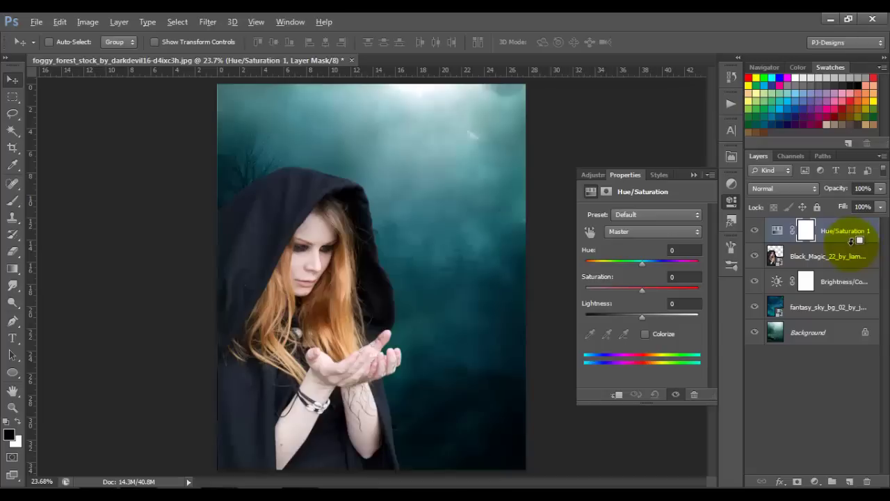
left_click(851, 240, "alt")
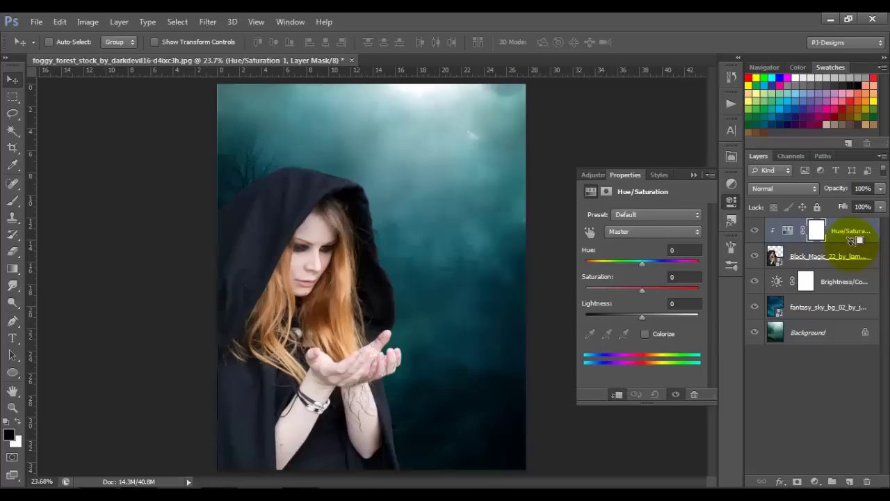
Step: Set the saturation of the Reds to -45 in the Hue/Saturation adjustment and compare the image with and without it
left_click(695, 218)
left_click(696, 219)
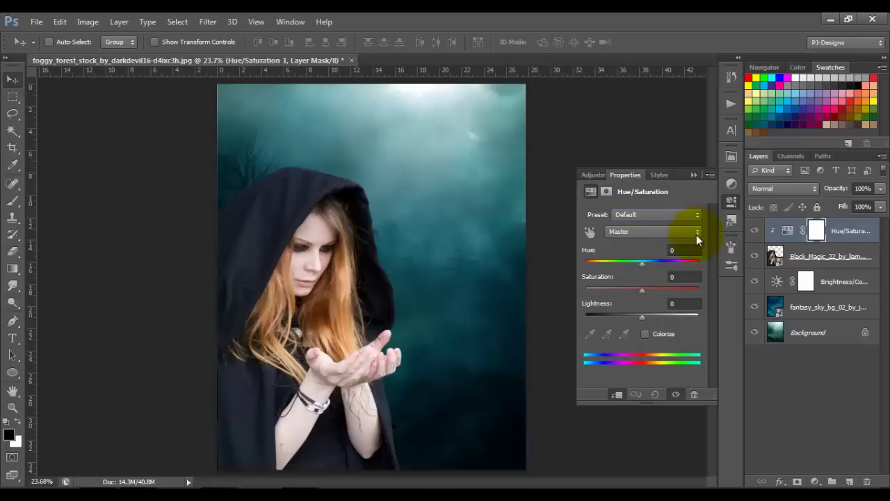
left_click(696, 231)
left_click(685, 258)
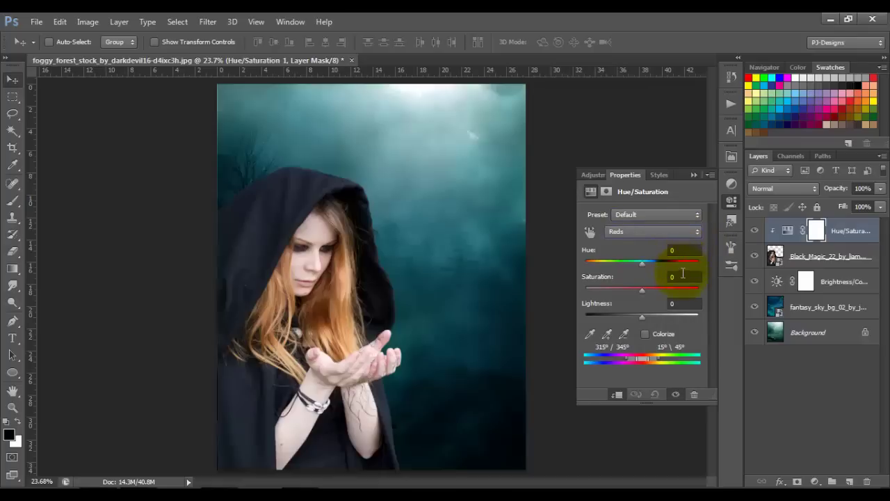
left_click(678, 277)
type("-45")
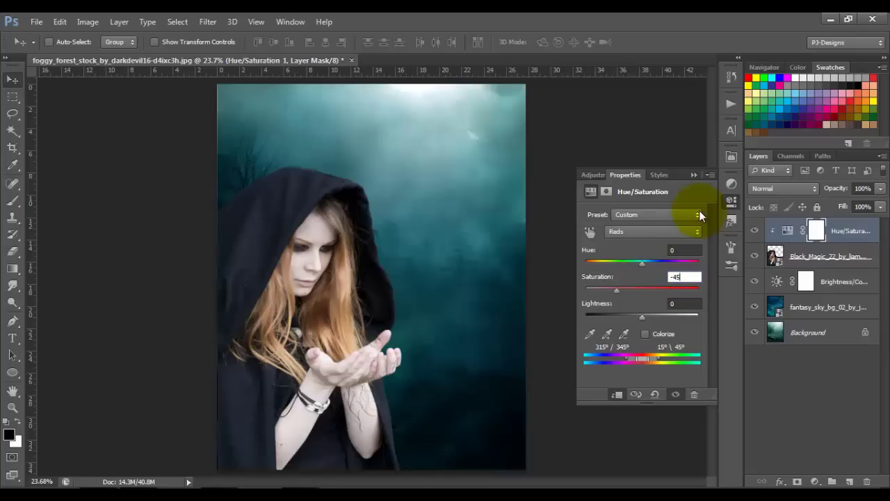
left_click(756, 234)
left_click(756, 234)
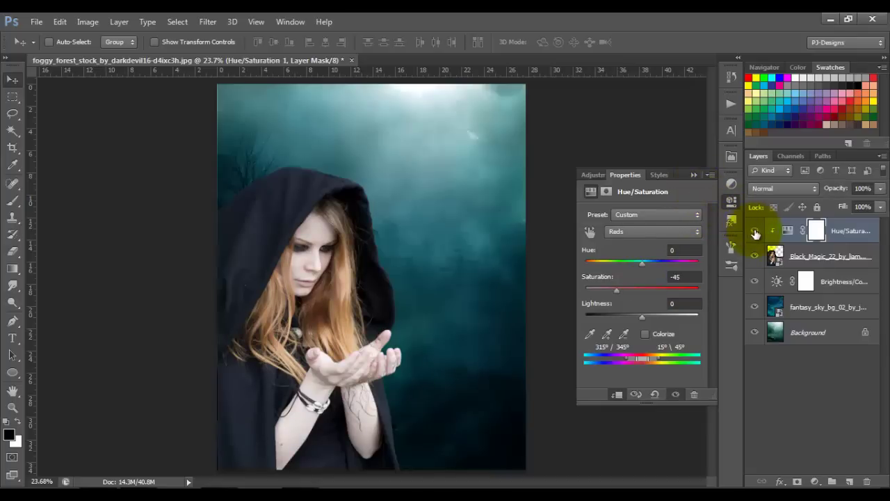
Step: Set the saturation of the Yellows to -28 in the woman's Hue/Saturation adjustment
left_click(699, 234)
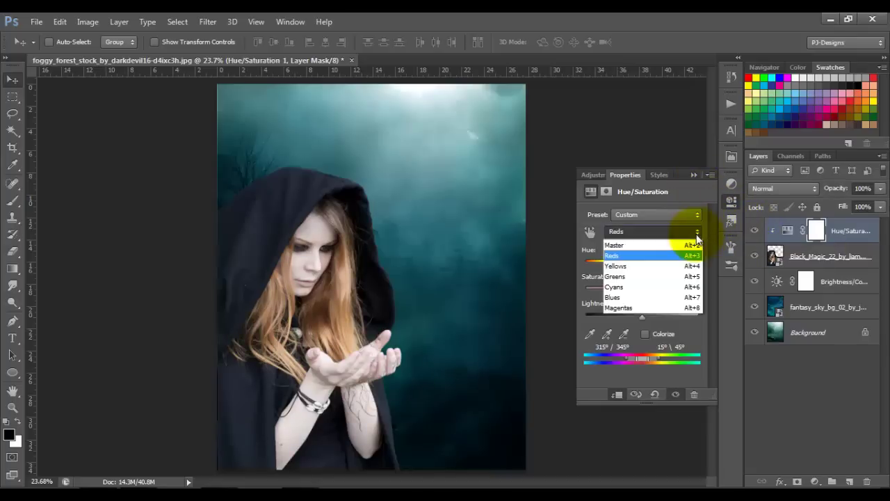
left_click(678, 267)
left_click(671, 278)
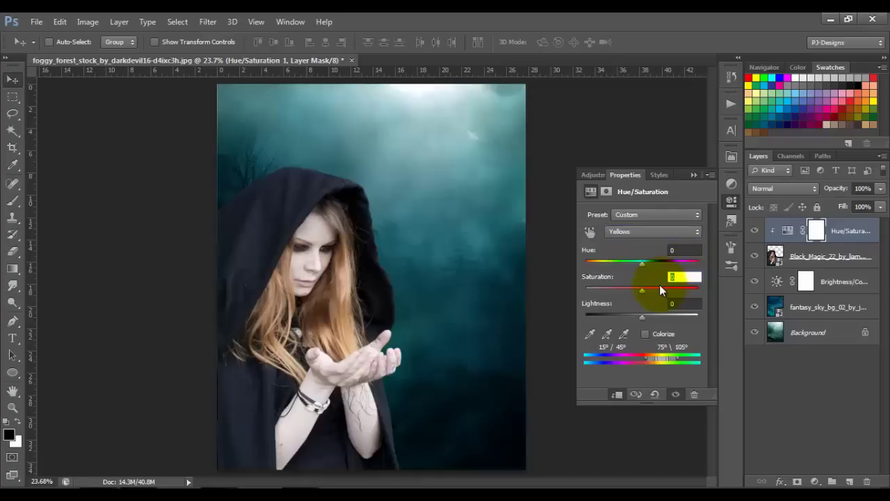
type("-28")
key("Return")
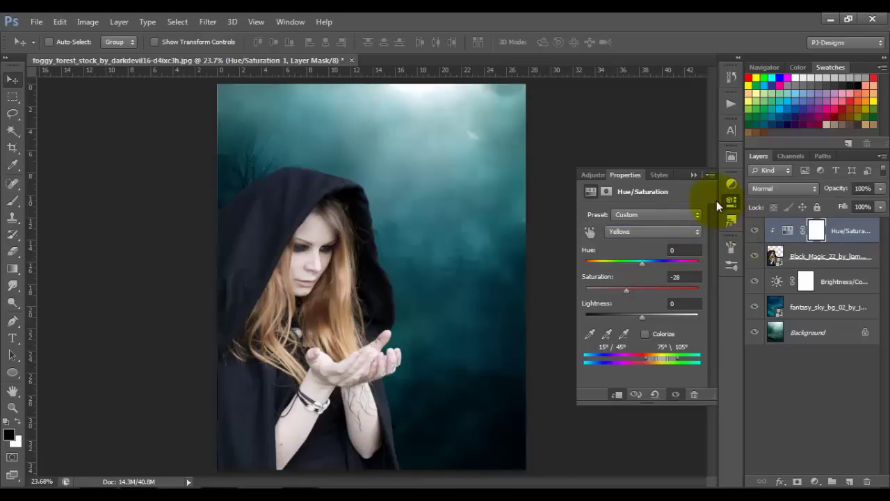
left_click(696, 178)
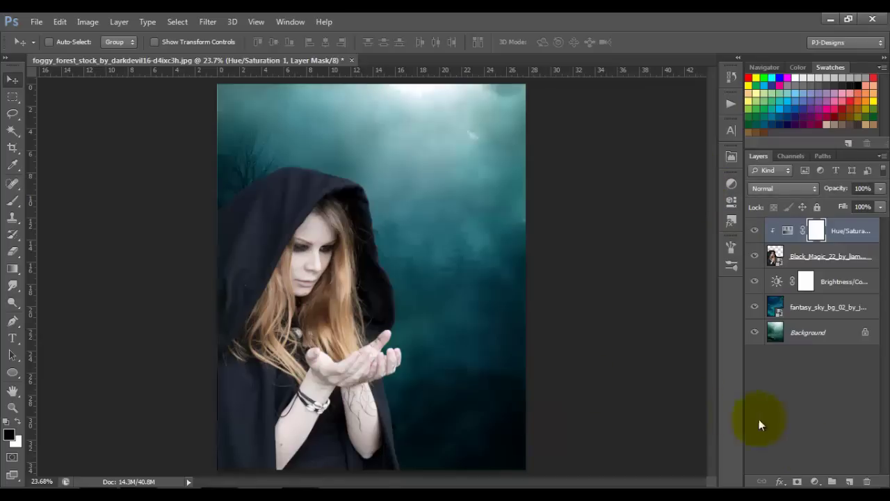
Step: Add a Color Balance adjustment layer above the woman's Hue/Saturation adjustment
left_click(815, 481)
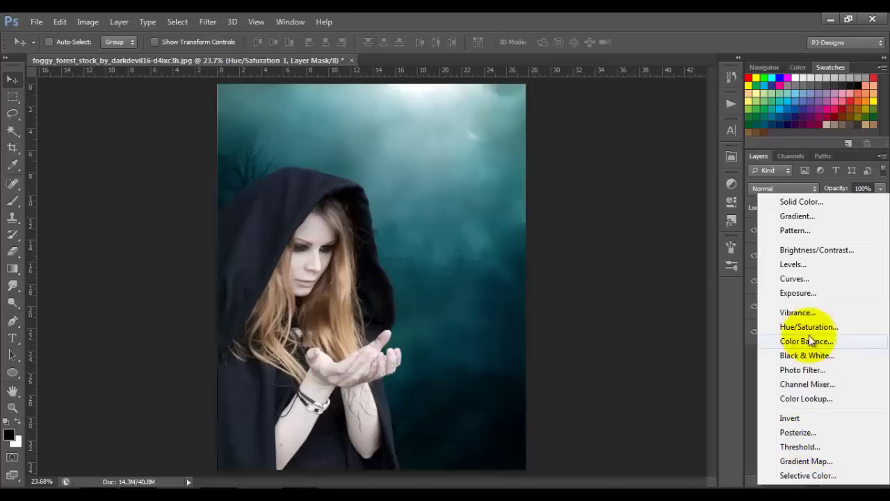
left_click(723, 458)
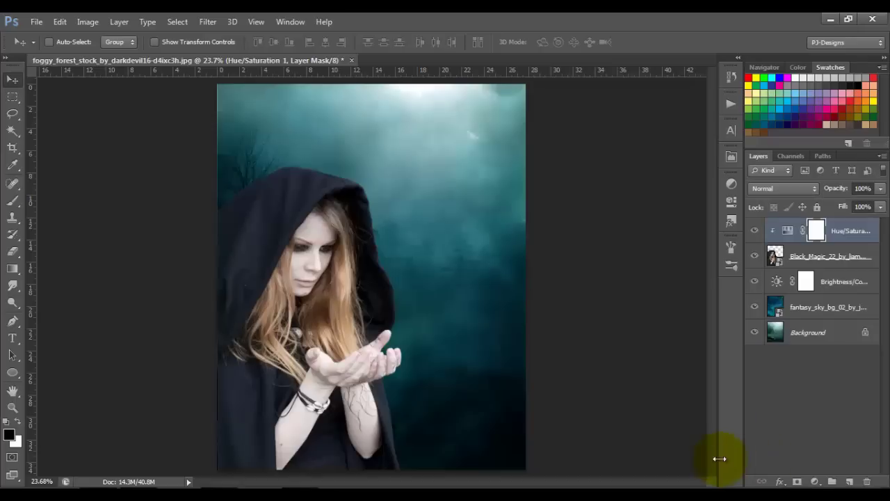
left_click(816, 481)
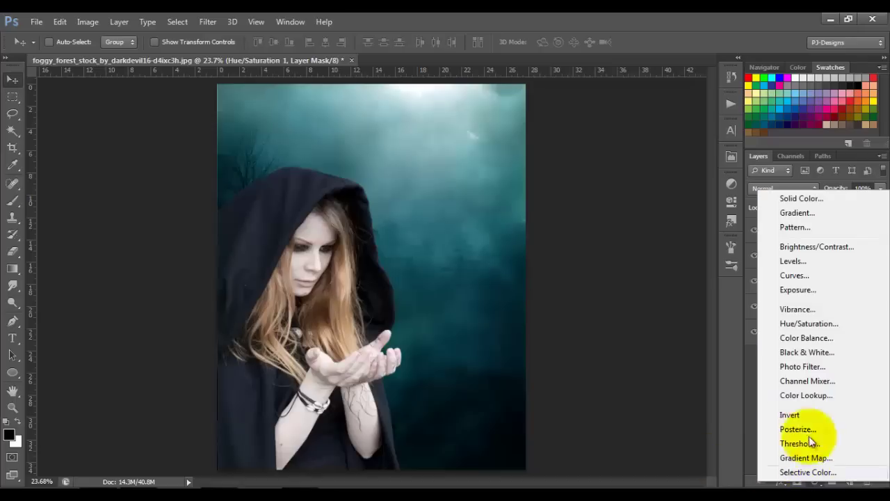
left_click(811, 336)
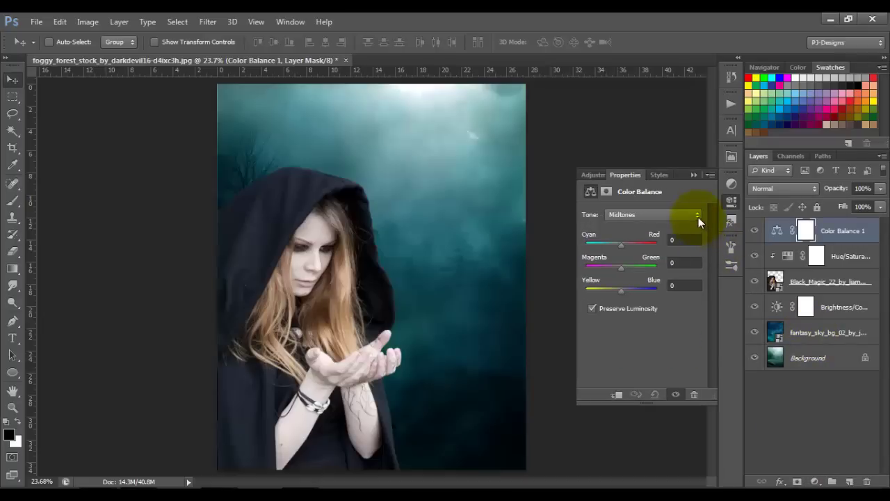
Step: Set the Color Balance Shadows to -20 for Cyan-Red and 4 for Magenta-Green
left_click(697, 215)
left_click(689, 228)
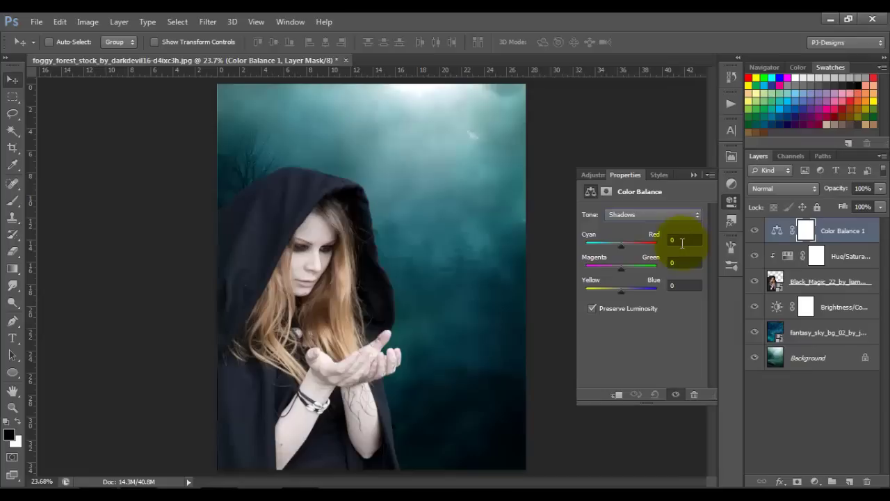
left_click(681, 241)
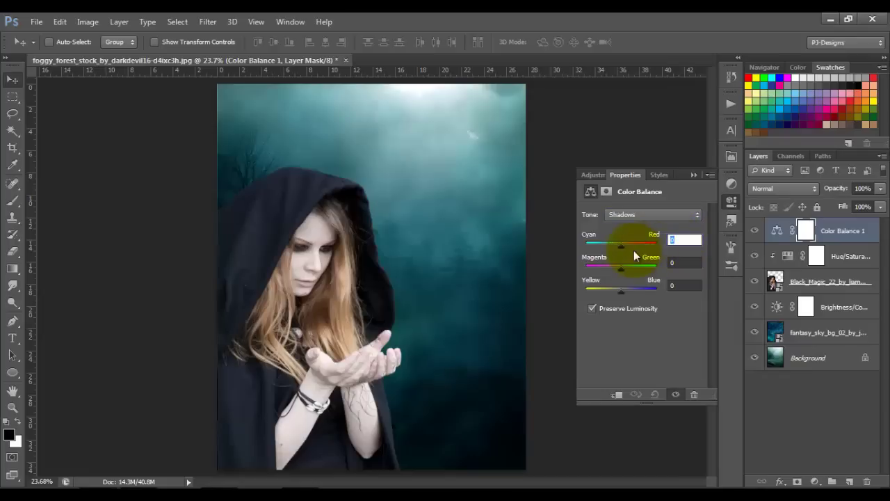
type("-20")
left_click(684, 262)
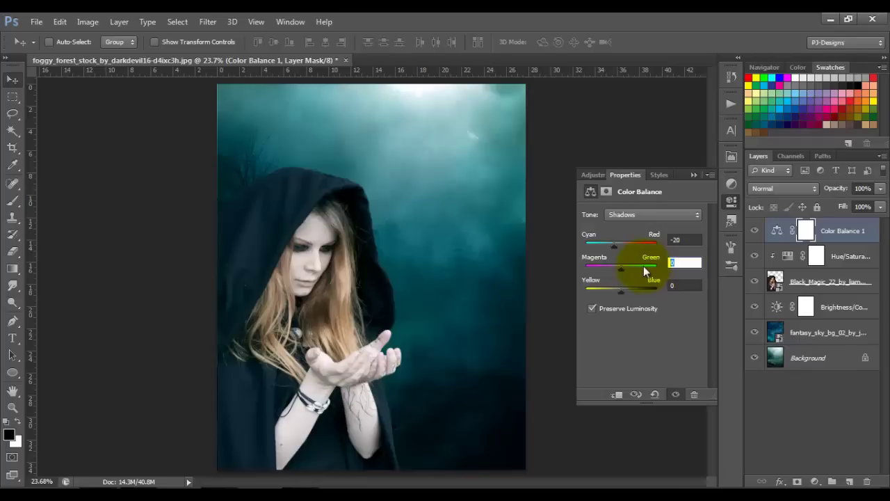
type("4")
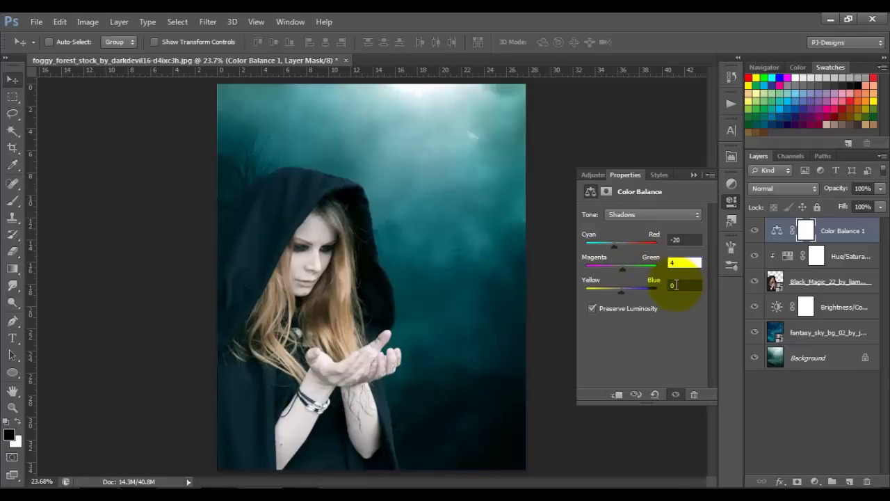
Step: Set the Color Balance Midtones to -12 for Cyan-Red and 13 for Magenta-Green
left_click(693, 217)
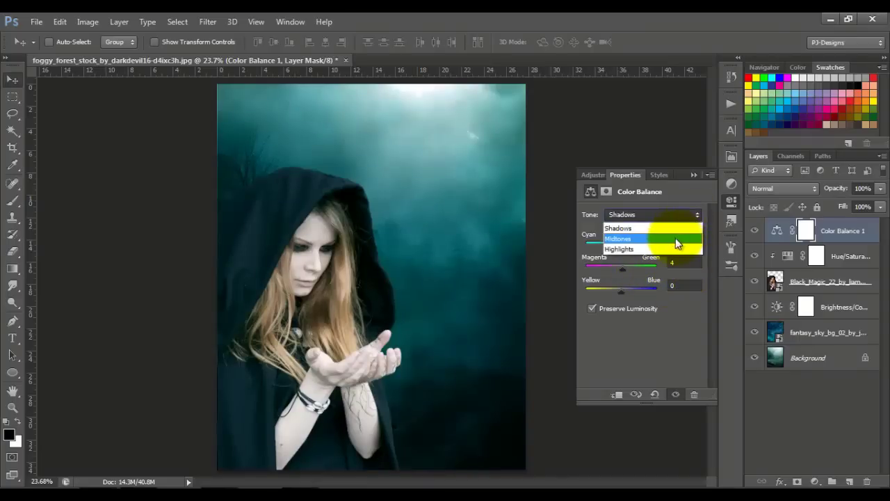
left_click(675, 237)
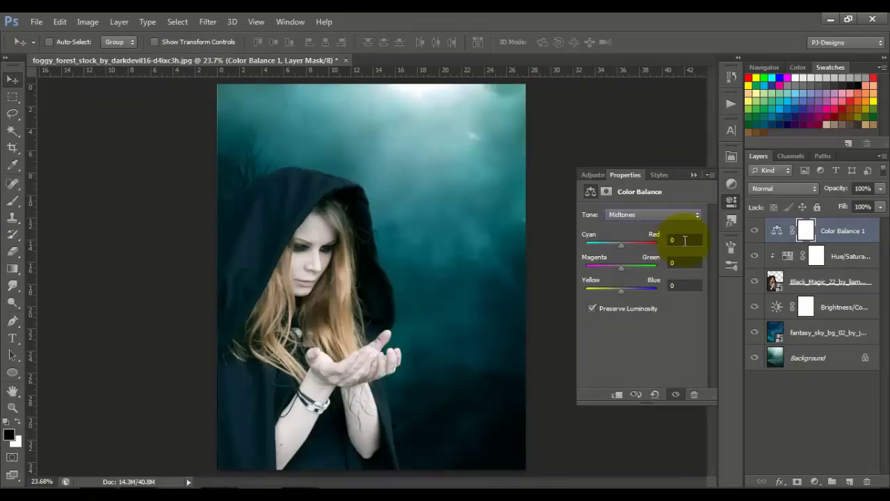
left_click(684, 240)
type("-")
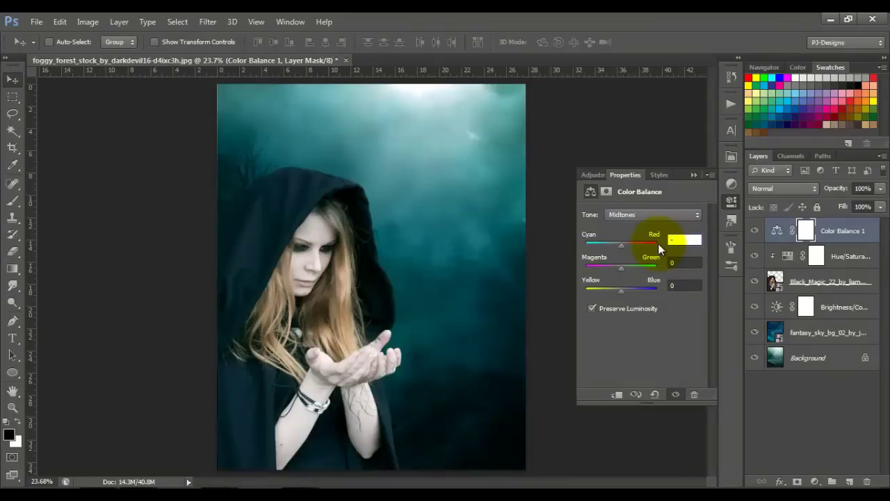
type("12")
key("Tab")
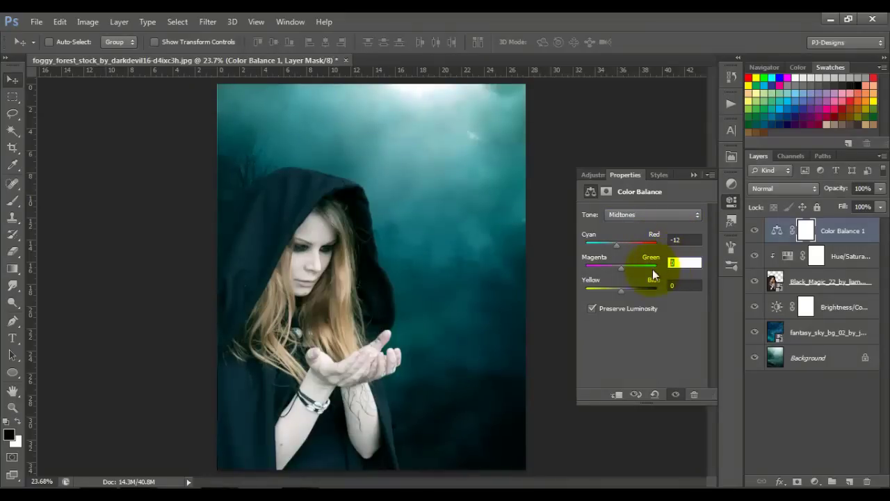
type("13")
Step: Set the Color Balance Highlights to -19 for Cyan-Red and 2 for Magenta-Green, and clip the adjustment to the hooded woman's layer
left_click(674, 216)
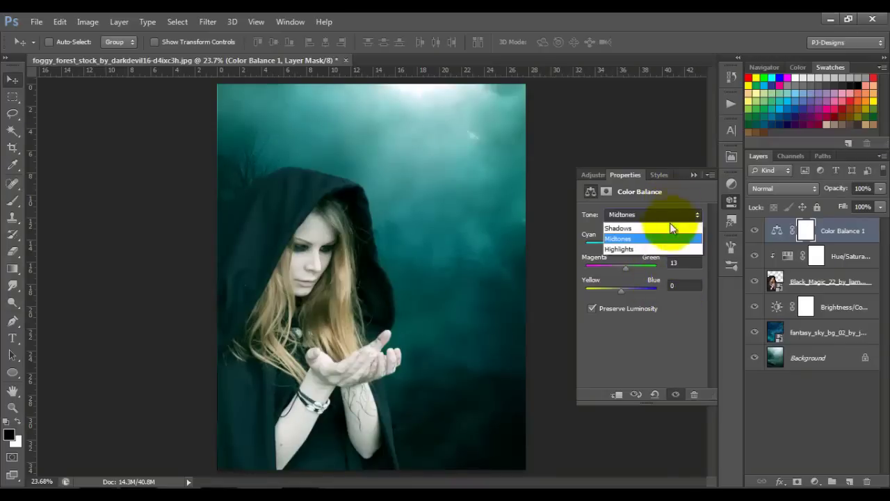
left_click(656, 250)
left_click(682, 240)
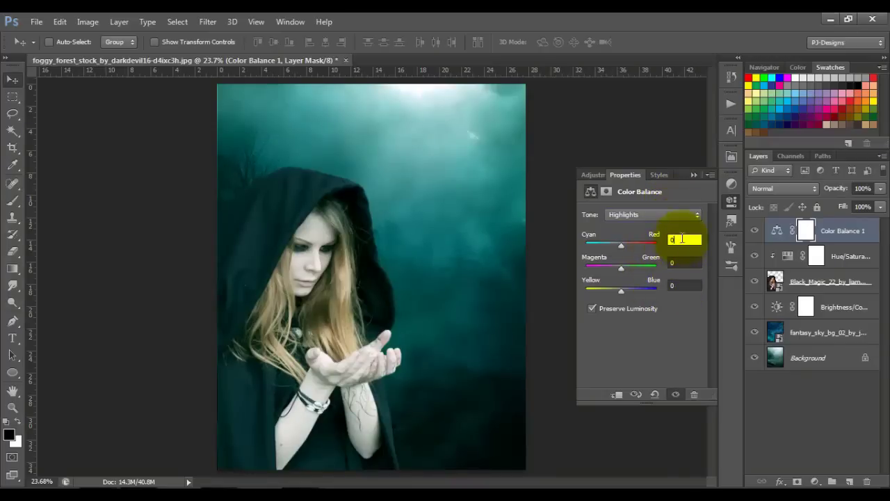
type("-19")
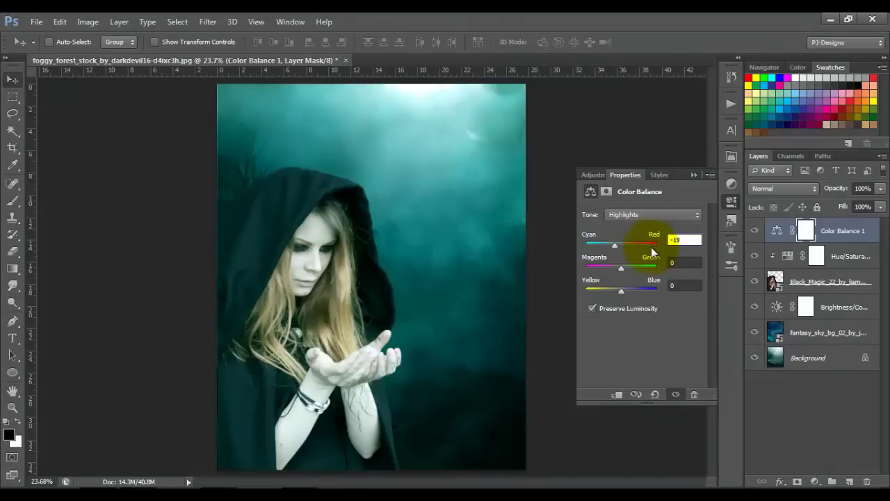
key("Tab")
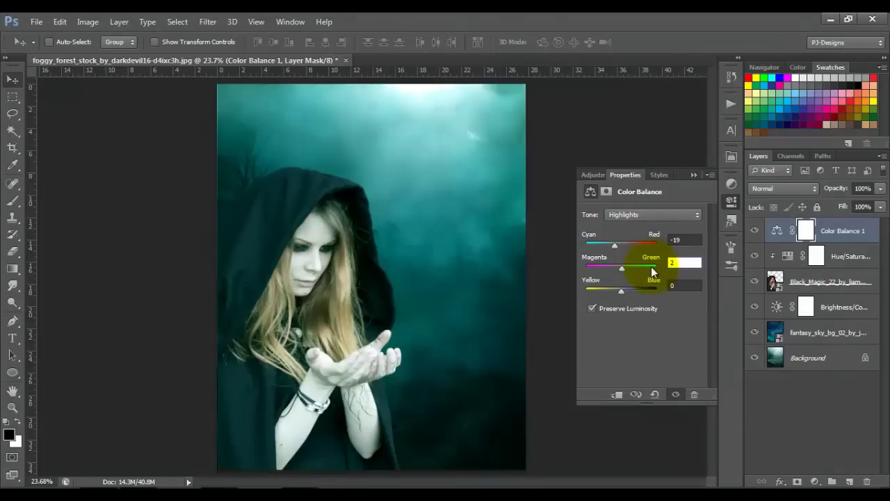
left_click(693, 175)
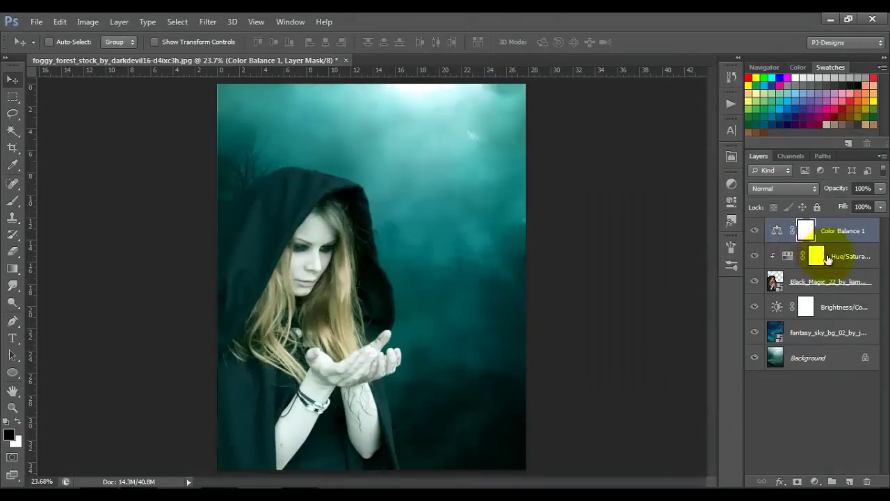
left_click_drag(833, 263, 826, 237)
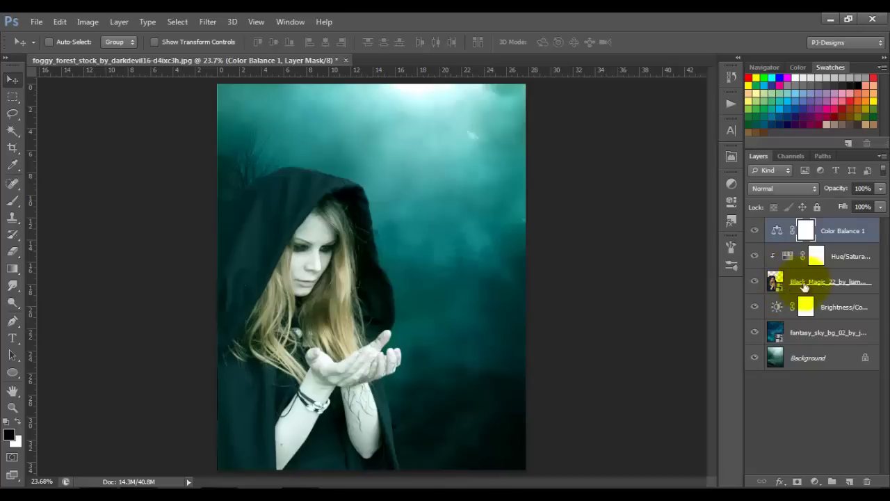
left_click(857, 239, "alt")
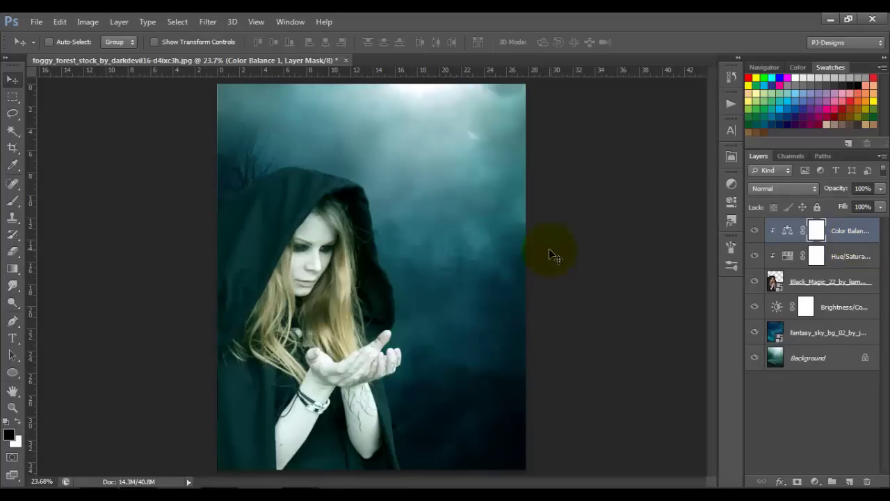
Step: Add a Gradient Map adjustment layer on top of the Color Balance and set its blend mode to Overlay
left_click(815, 480)
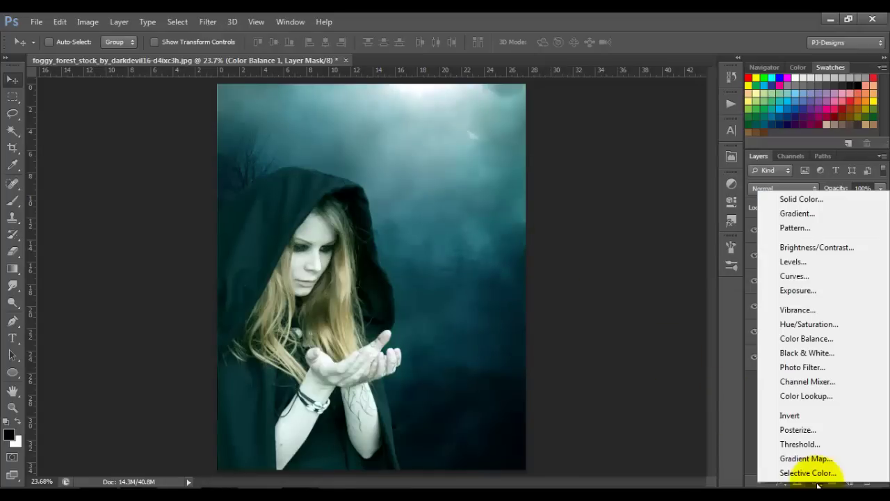
left_click(806, 459)
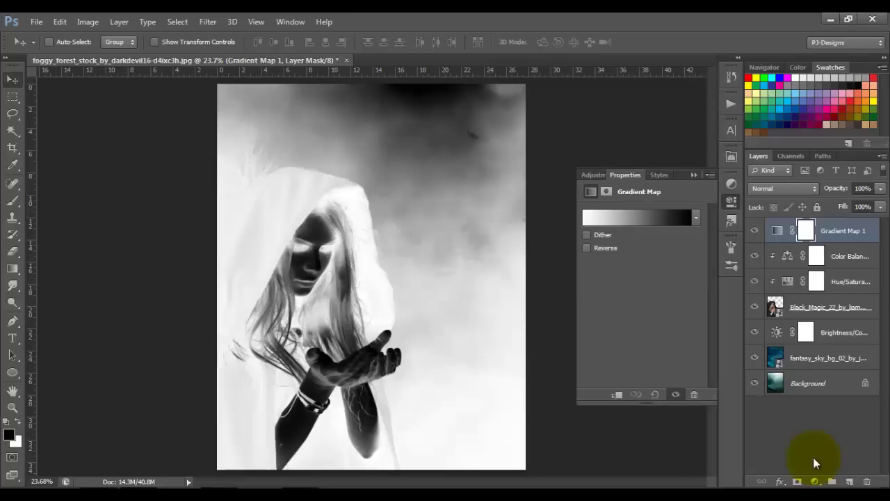
left_click(808, 185)
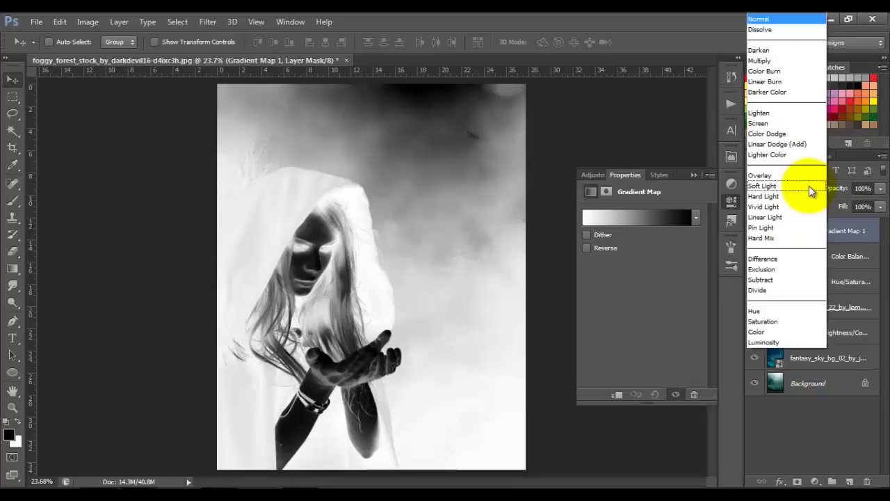
left_click(799, 176)
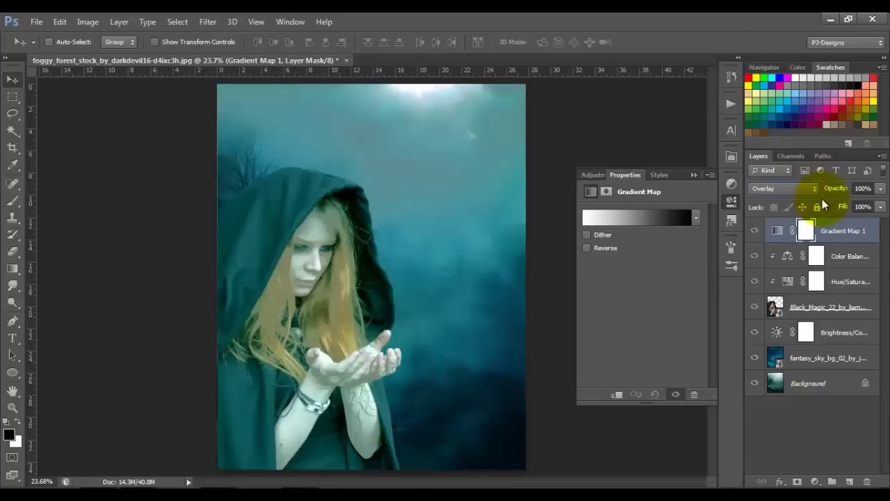
Step: Reduce both the opacity and the fill of the Gradient Map layer to 80%
left_click(880, 189)
left_click_drag(879, 202, 868, 207)
left_click(877, 192)
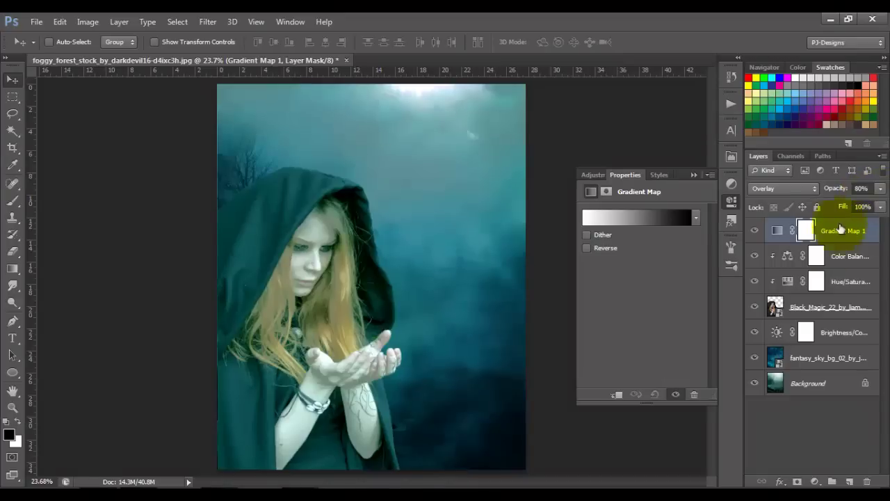
left_click(881, 206)
left_click_drag(871, 221, 869, 223)
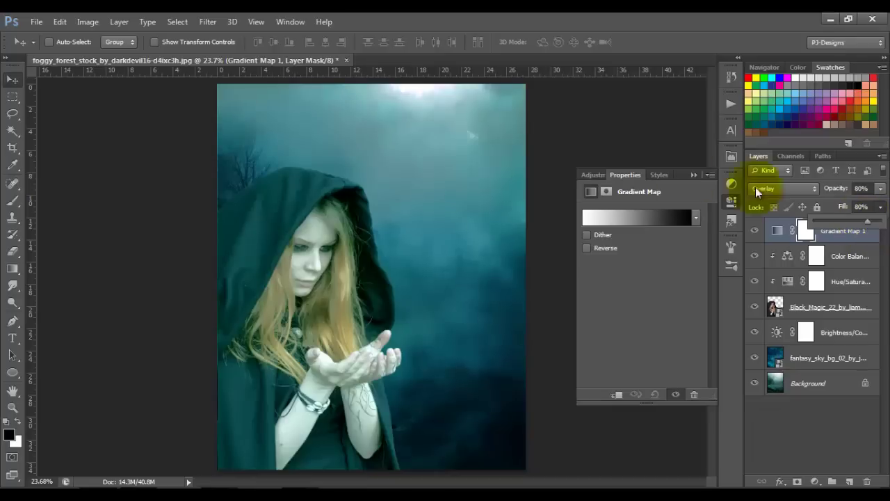
Step: Apply the custom dark-grey-to-blue preset gradient to the Gradient Map and clip the adjustment to the hooded woman's layer
left_click(644, 220)
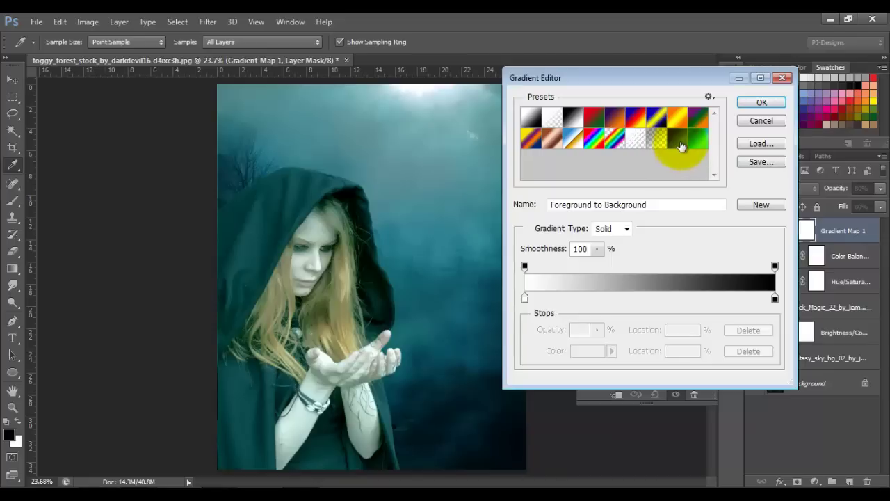
left_click(682, 145)
left_click_drag(682, 144, 667, 171)
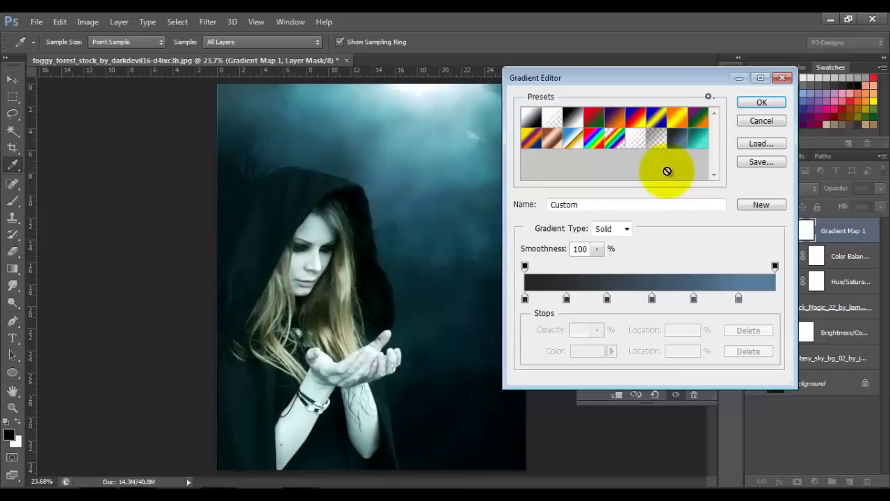
left_click_drag(667, 171, 679, 146)
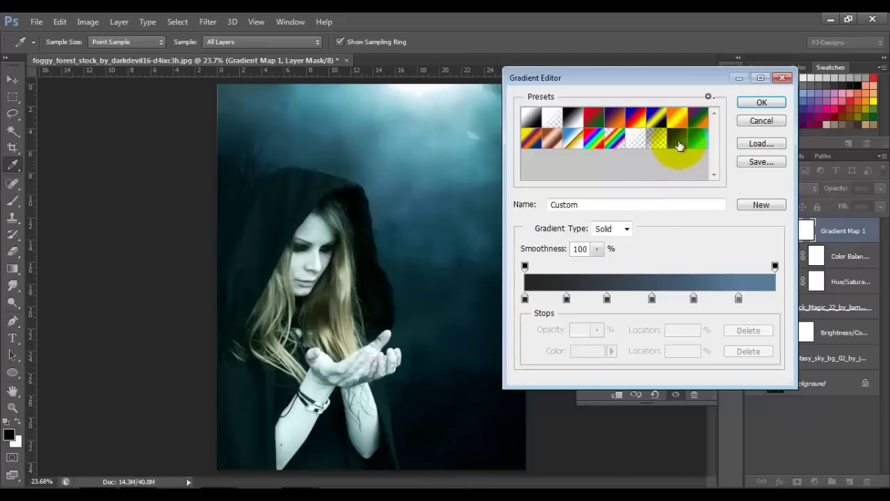
left_click(751, 102)
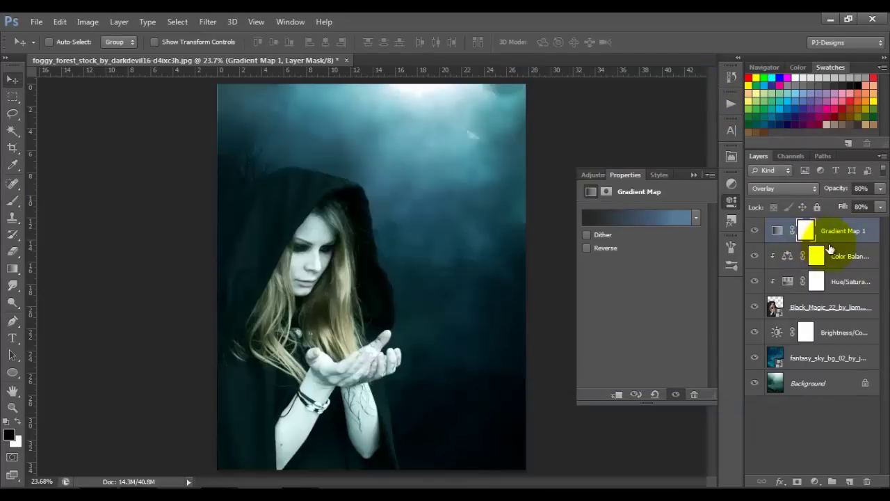
left_click_drag(829, 242, 850, 238)
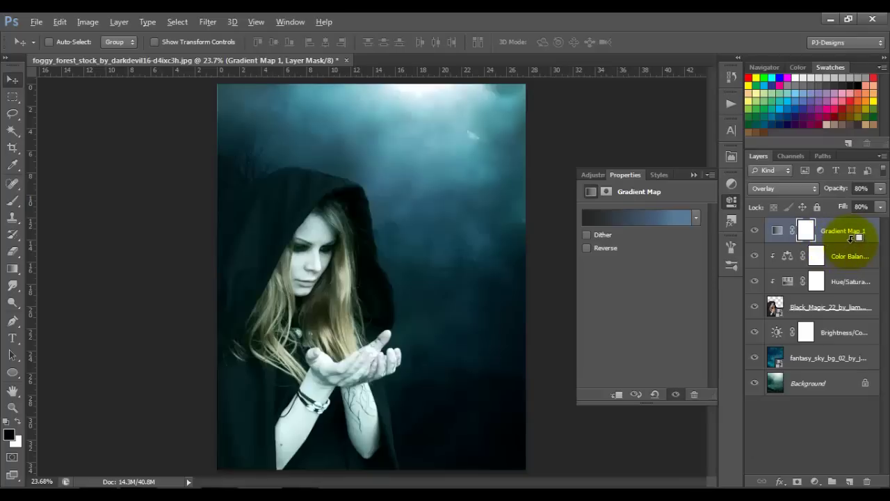
left_click(851, 238, "alt")
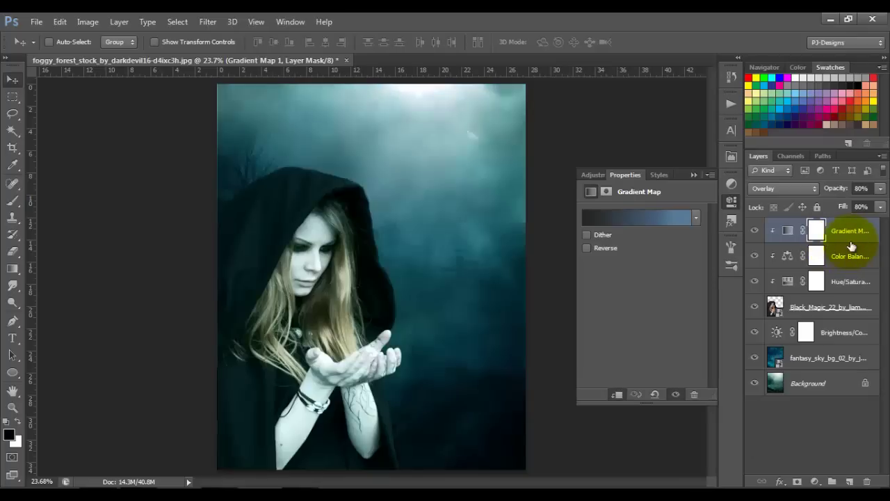
Step: Add a second Gradient Map adjustment layer above the first and set its blend mode to Soft Light
left_click(693, 175)
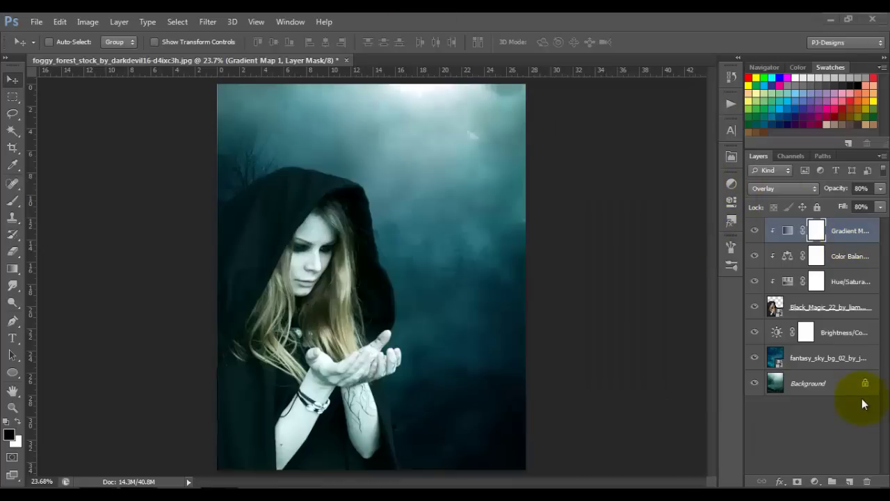
left_click(814, 481)
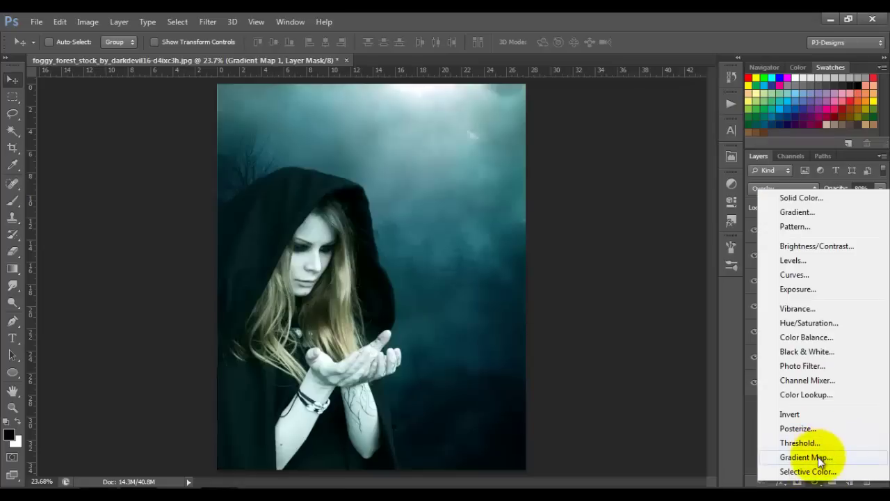
left_click(818, 456)
left_click(806, 192)
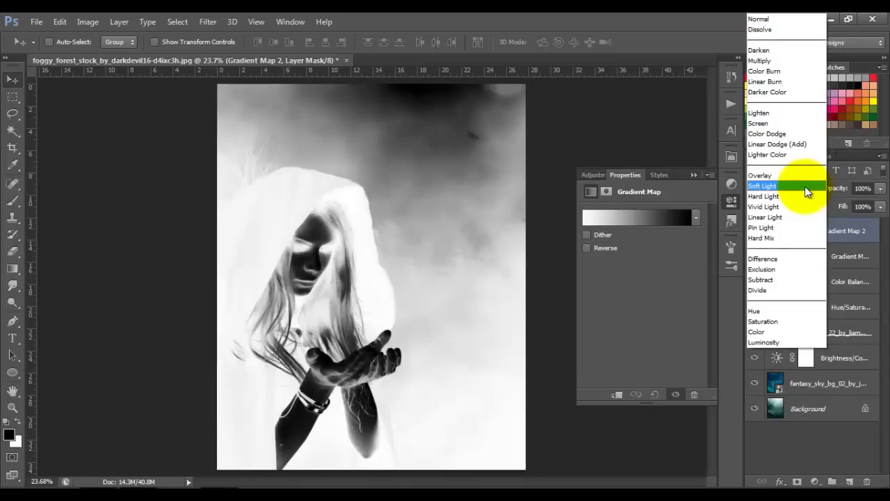
left_click(805, 187)
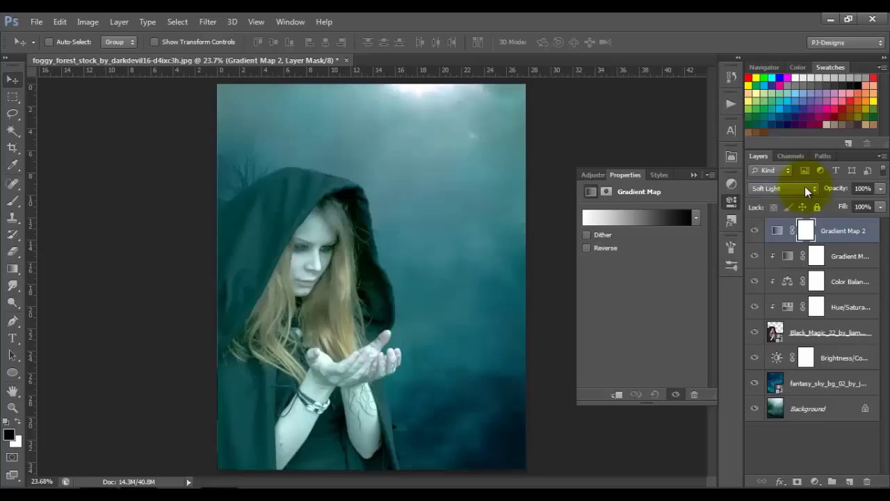
Step: Reduce both the opacity and the fill of the second Gradient Map layer to 50%
left_click(881, 189)
left_click_drag(852, 201, 851, 203)
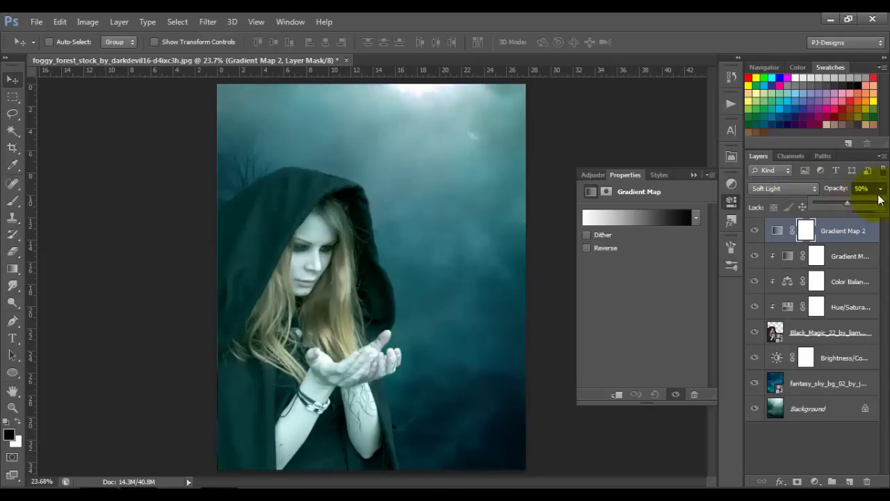
left_click(881, 189)
left_click(881, 207)
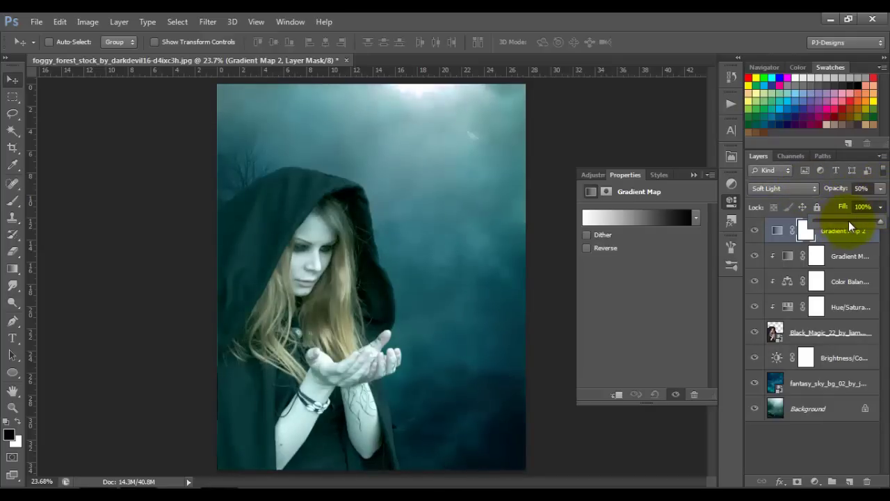
left_click(848, 221)
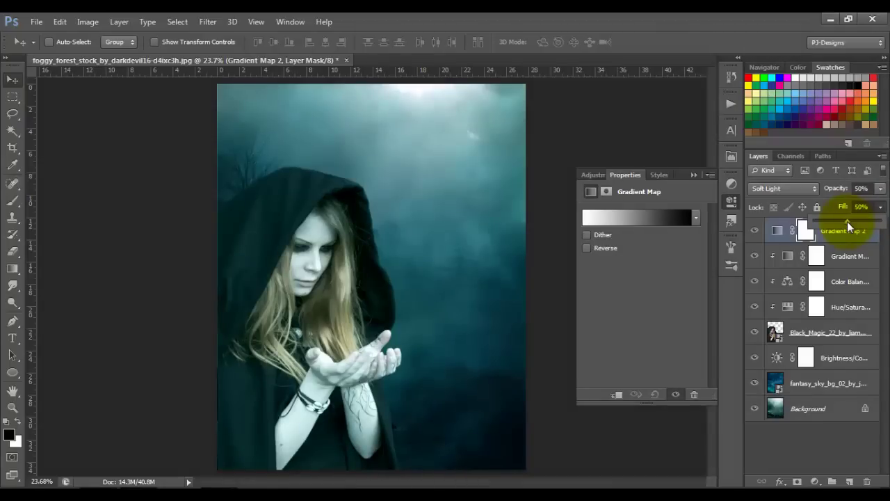
left_click(881, 190)
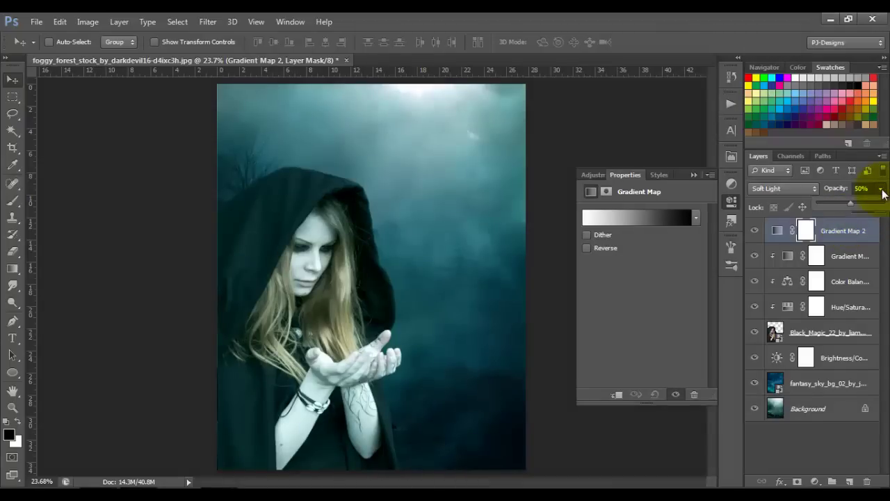
Step: Apply the custom dark-teal-to-turquoise preset gradient to the second Gradient Map and clip the adjustment to the hooded woman's layer
left_click(656, 213)
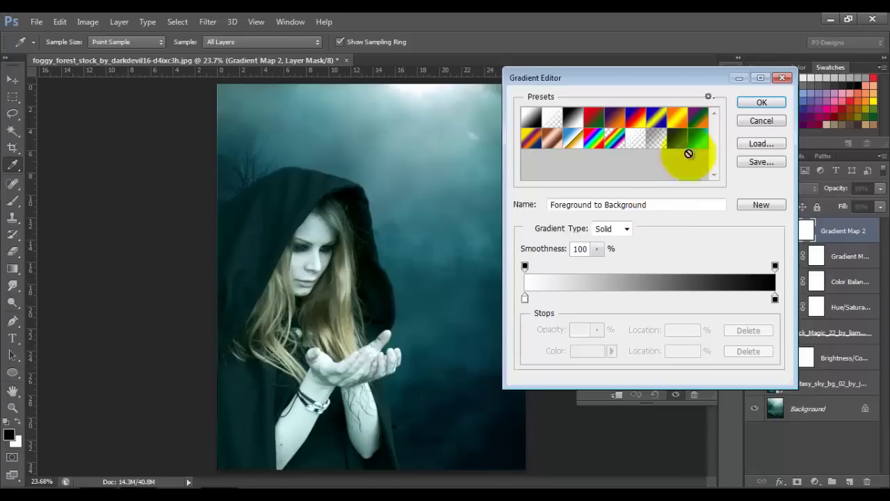
left_click(702, 147)
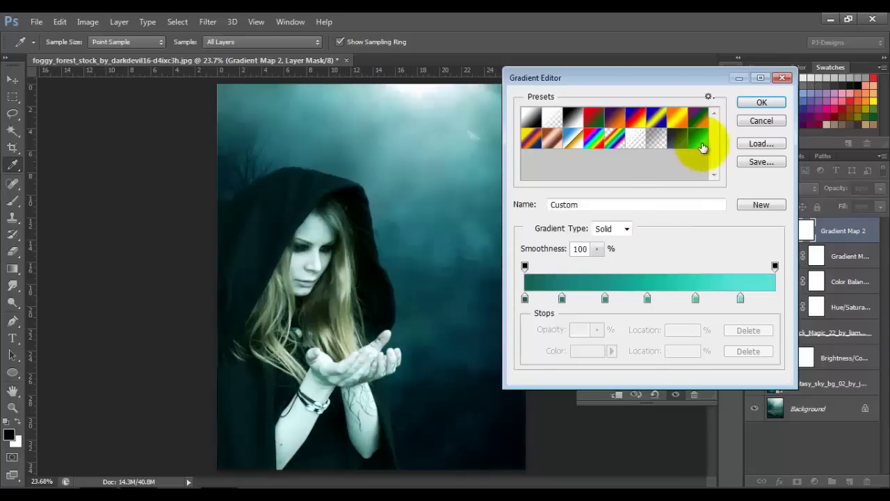
left_click(761, 103)
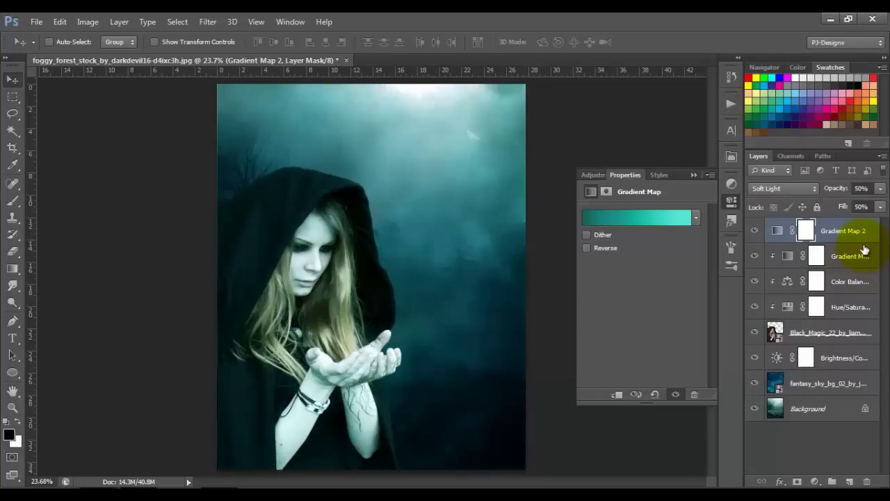
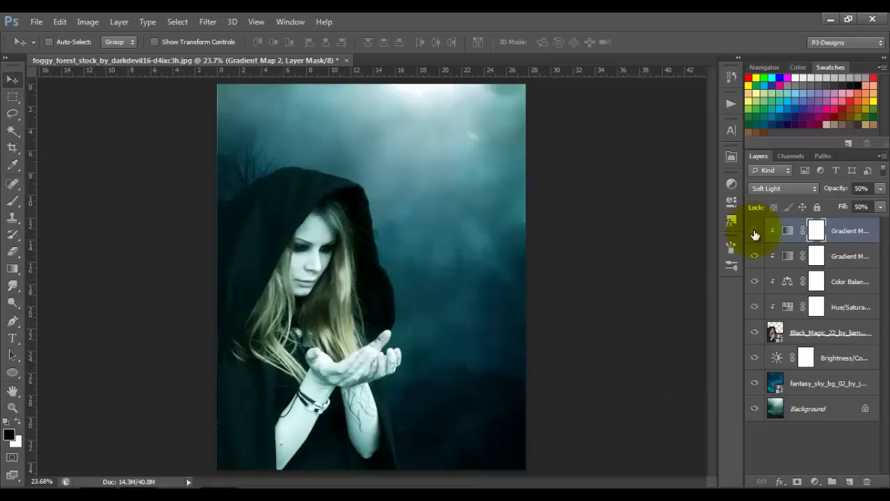
left_click(752, 231)
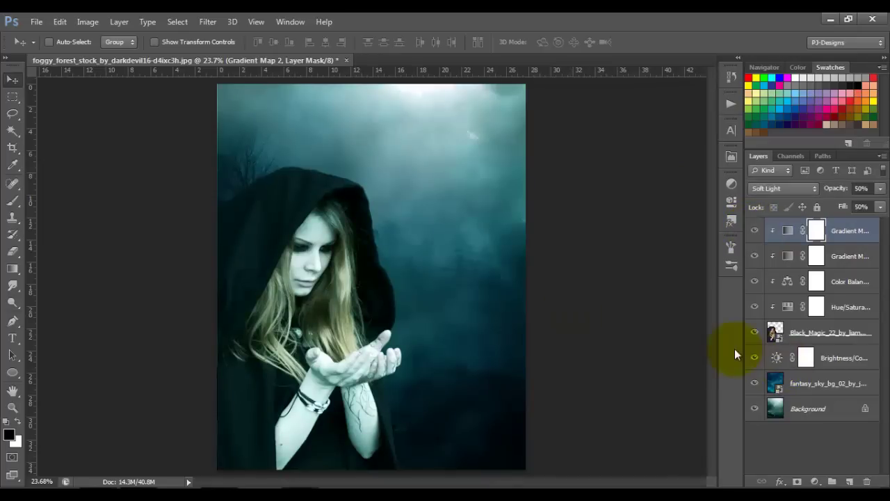
Step: Create a new layer directly below the hooded woman's layer and name it white
left_click(844, 337)
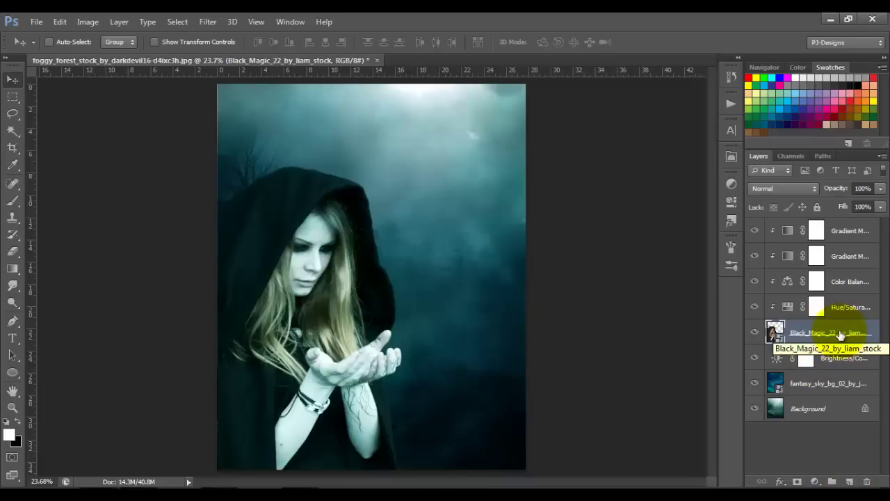
left_click(850, 483, "ctrl")
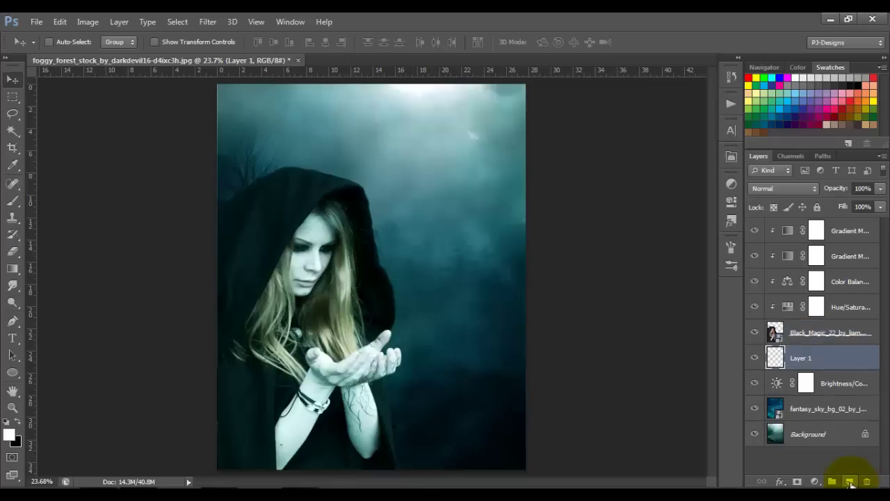
double_click(802, 359)
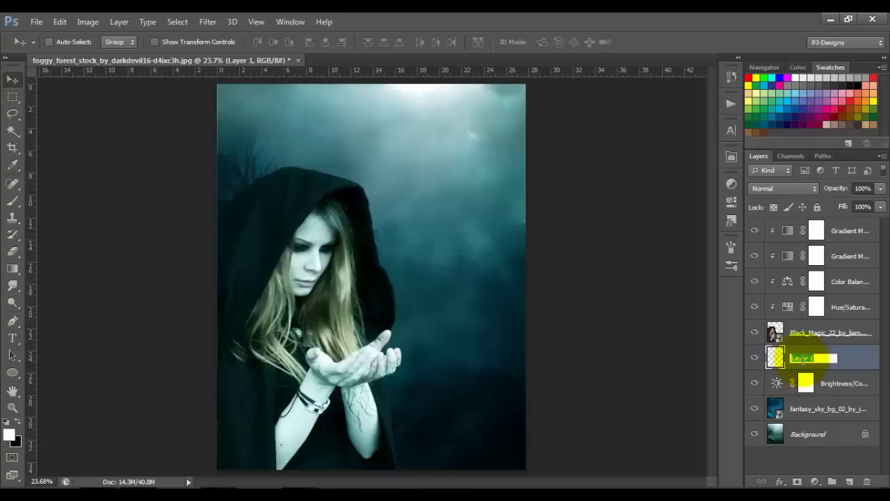
type("white")
key("Return")
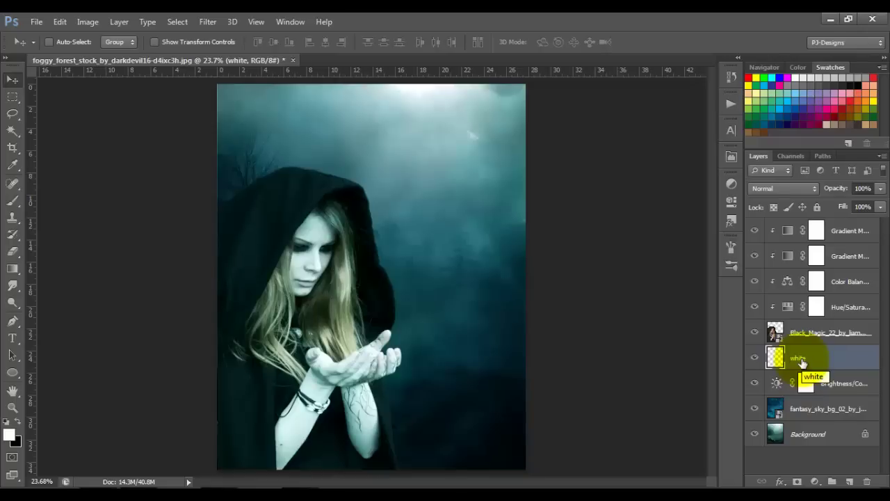
Step: Paint a white outline along the hooded woman's outer edge using a soft round 200 px brush at 0% hardness
left_click(13, 204)
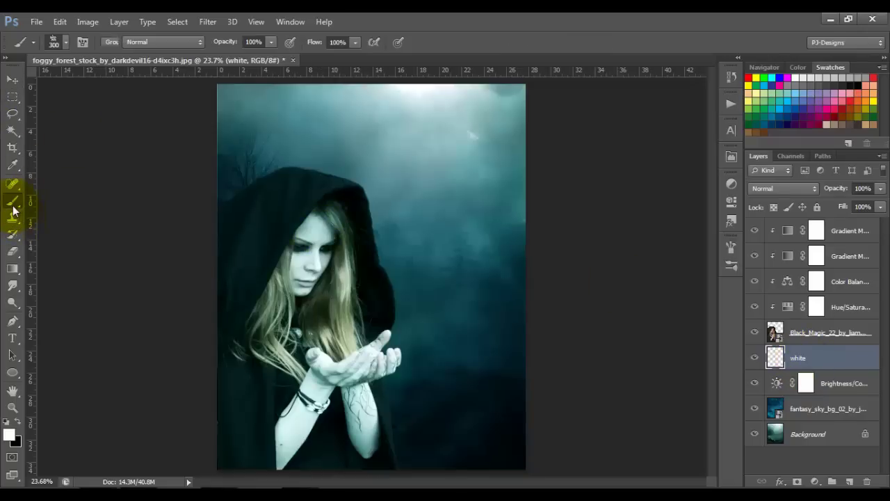
left_click(61, 41)
scroll(146, 207, "down", 5)
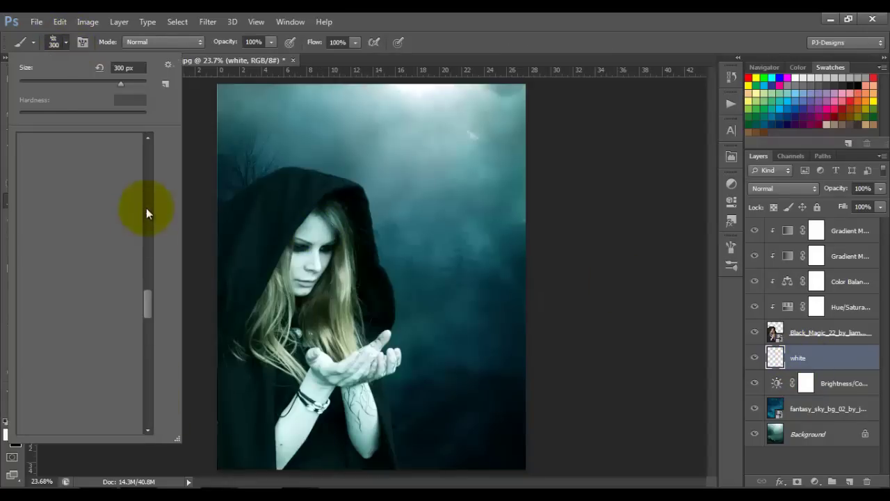
scroll(147, 181, "up", 5)
left_click(37, 153)
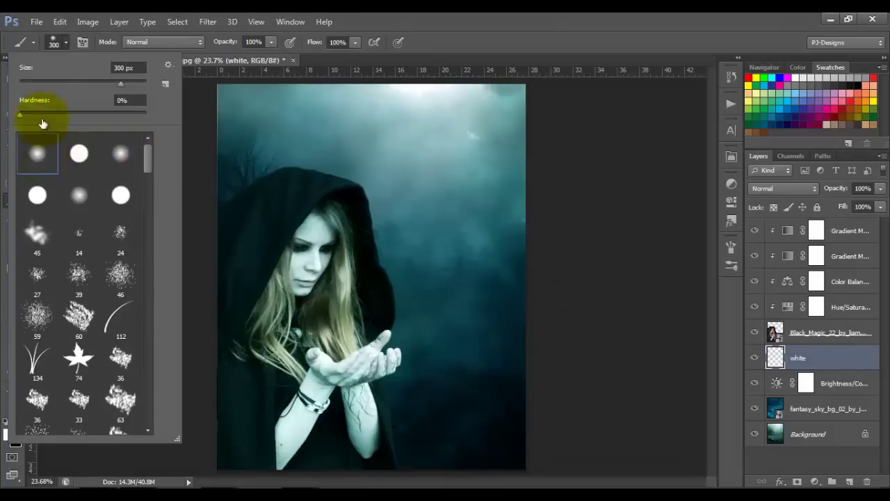
left_click(67, 40)
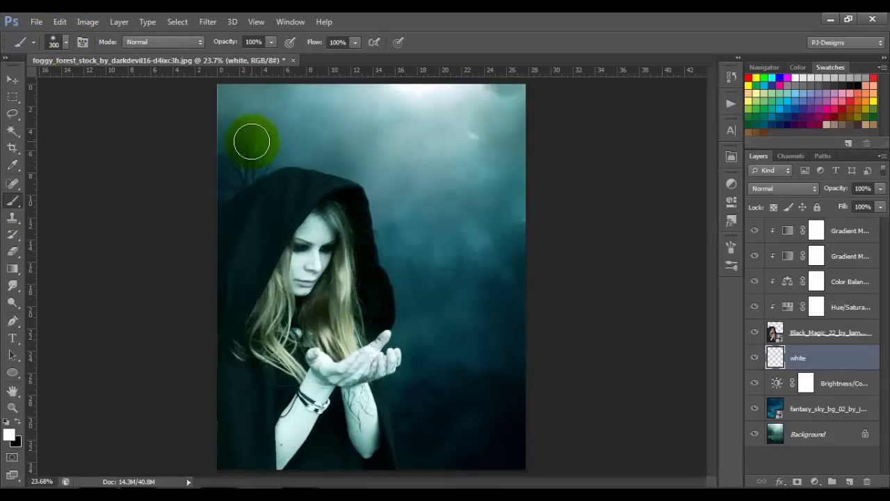
key("bracketleft")
key("bracketleft")
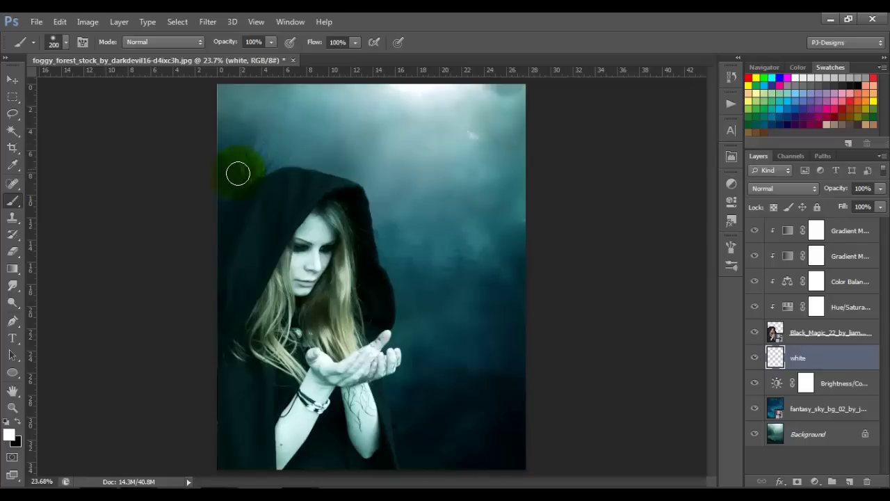
mouse_move(219, 211)
left_mouse_down()
mouse_move(249, 179)
mouse_move(290, 170)
mouse_move(330, 171)
mouse_move(366, 199)
mouse_move(394, 293)
mouse_move(385, 348)
mouse_move(399, 366)
mouse_move(385, 398)
mouse_move(401, 481)
left_mouse_up()
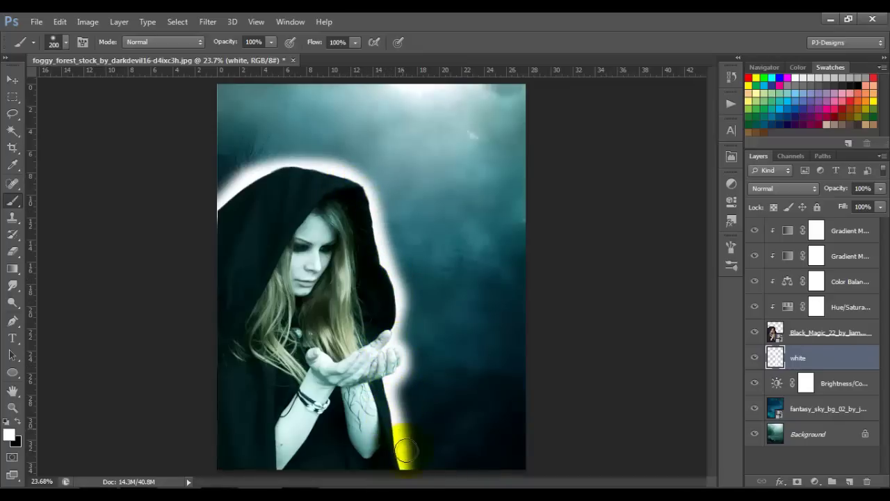
Step: Apply a Gaussian Blur with a 200-pixel radius to the painted outline on the white layer
left_click(210, 24)
mouse_move(228, 151)
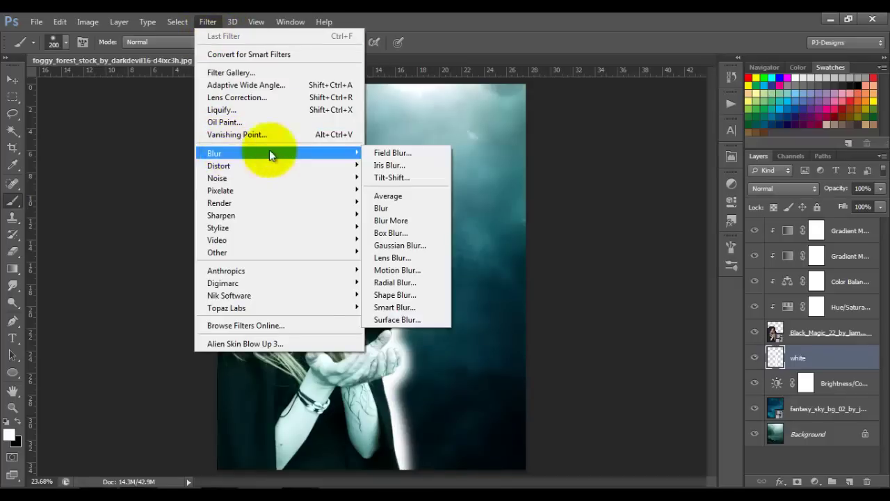
left_click(383, 243)
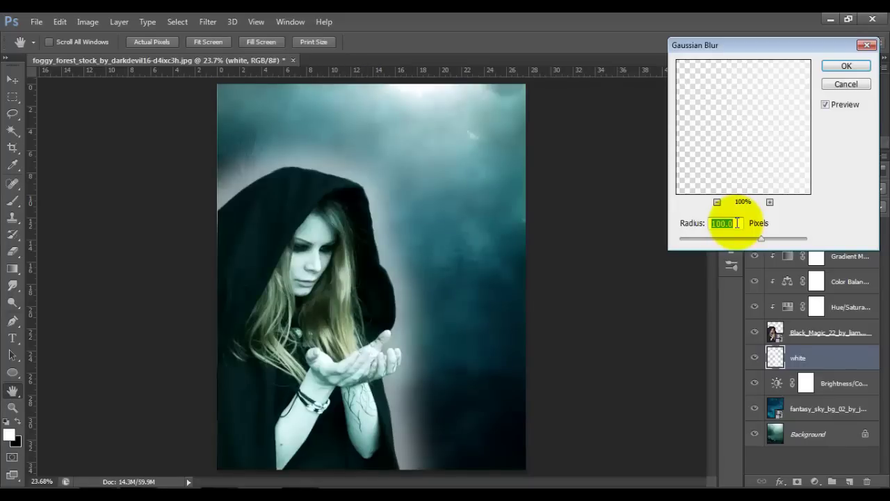
type("200")
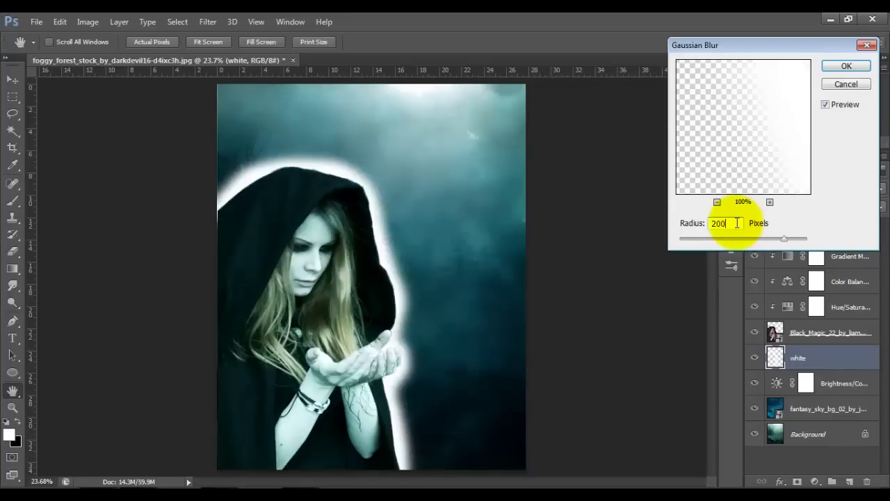
left_click(845, 66)
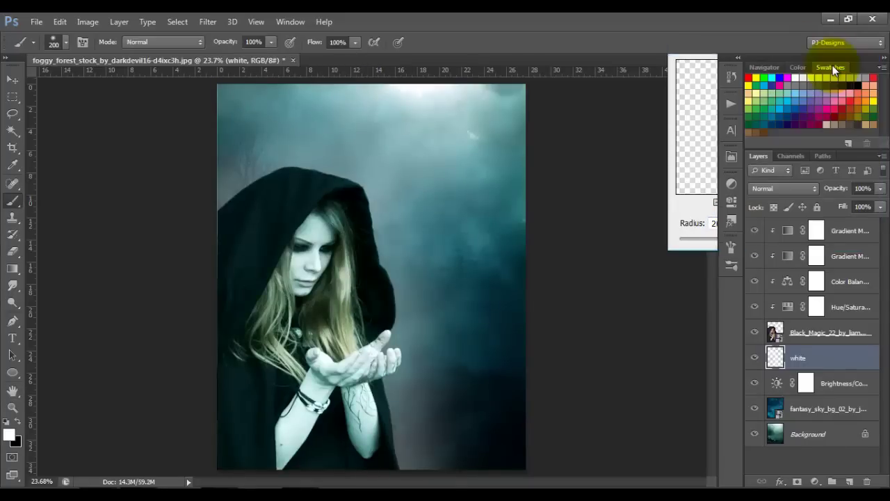
Step: Set the white layer's blend mode to Soft Light and compare the image with the layer hidden and shown
left_click(813, 189)
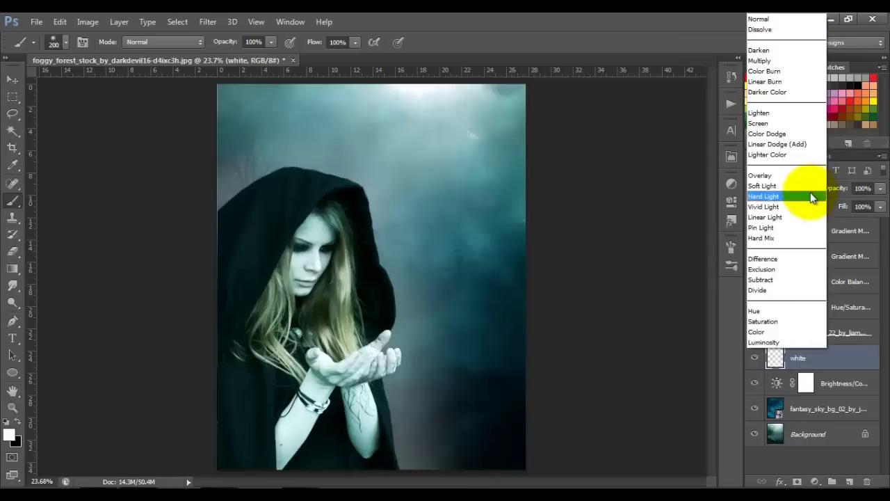
left_click(809, 189)
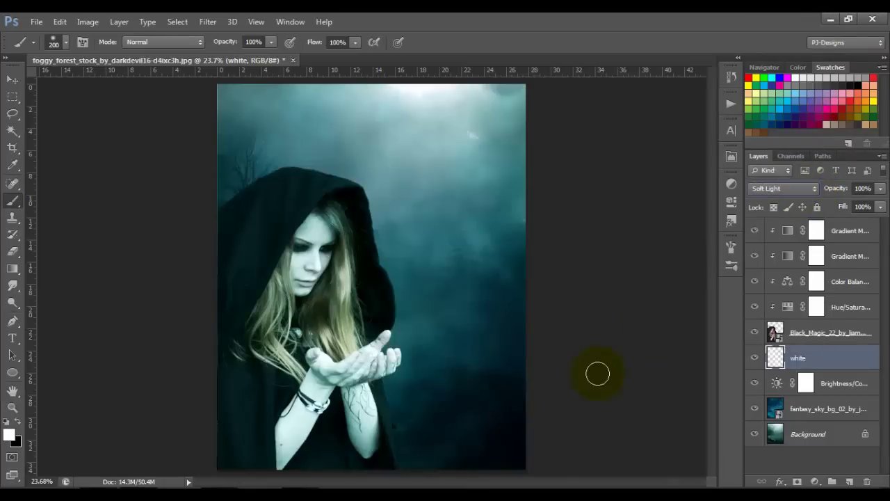
left_click(12, 79)
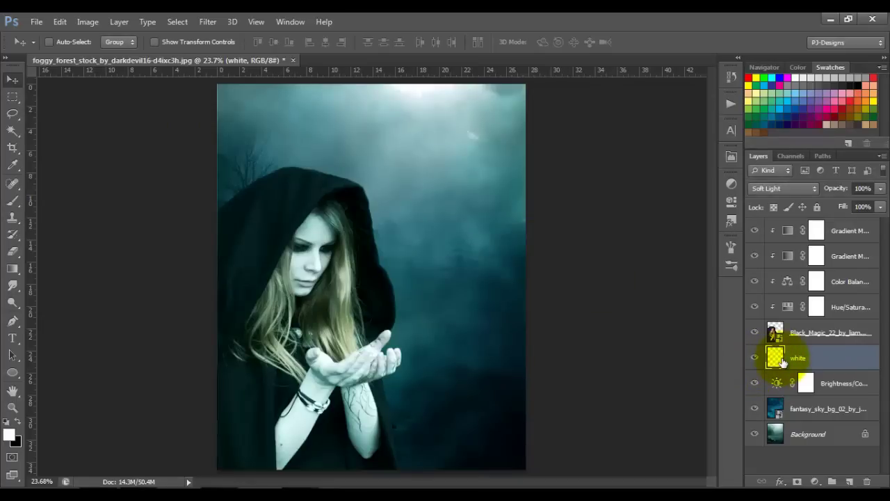
left_click(757, 362)
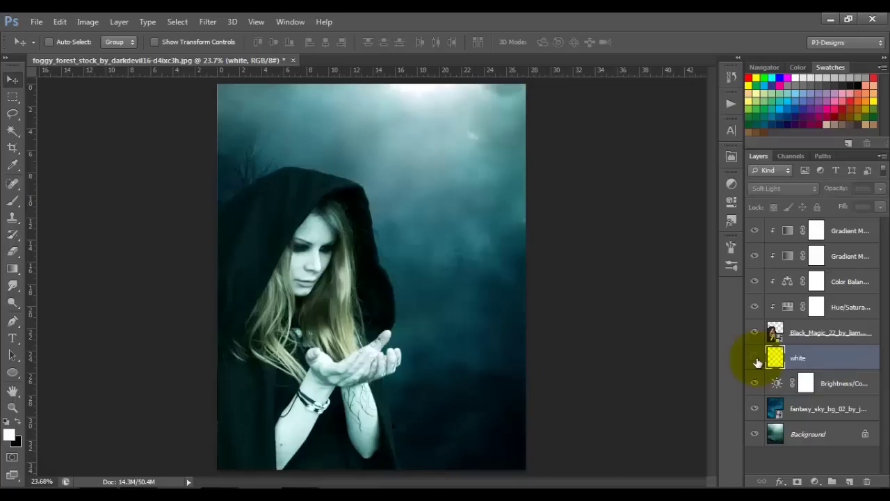
left_click(756, 360)
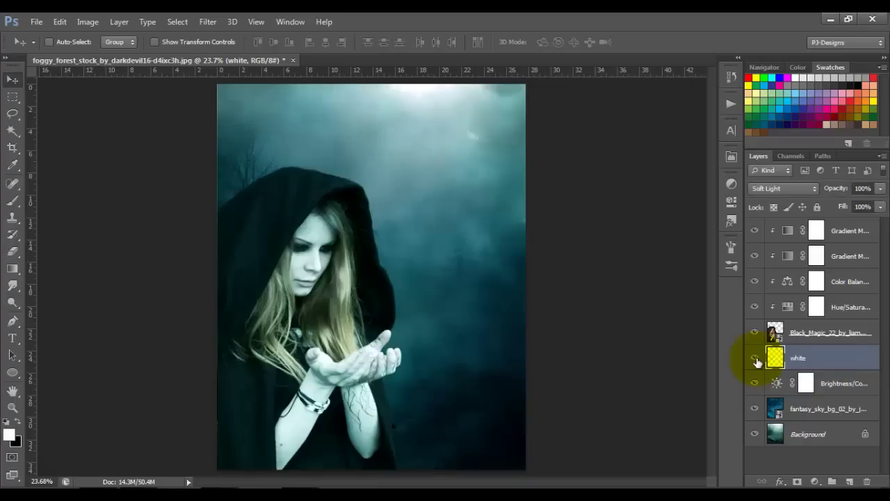
Step: Create a new layer directly below the white layer and name it stars
left_click(849, 482, "ctrl")
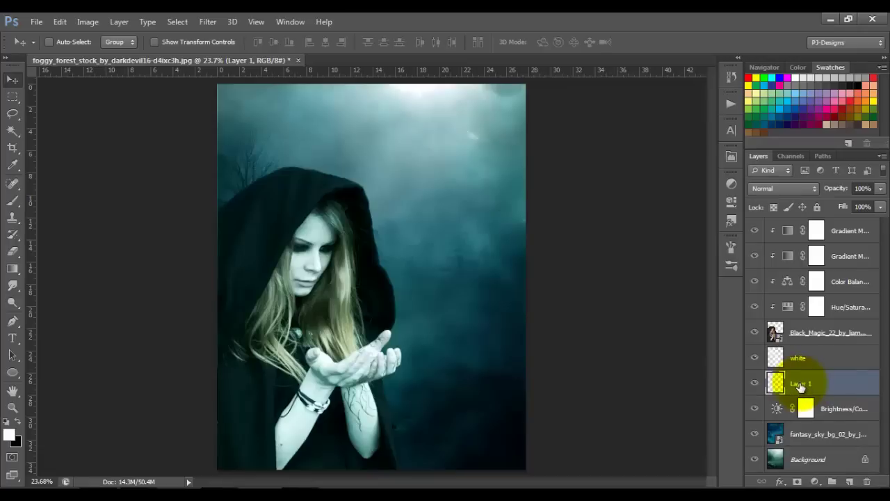
double_click(800, 384)
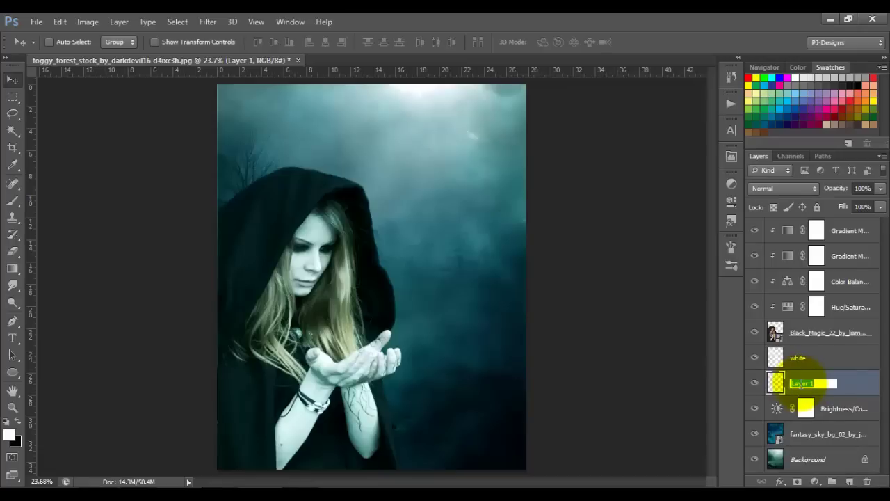
type("dtars")
key("Return")
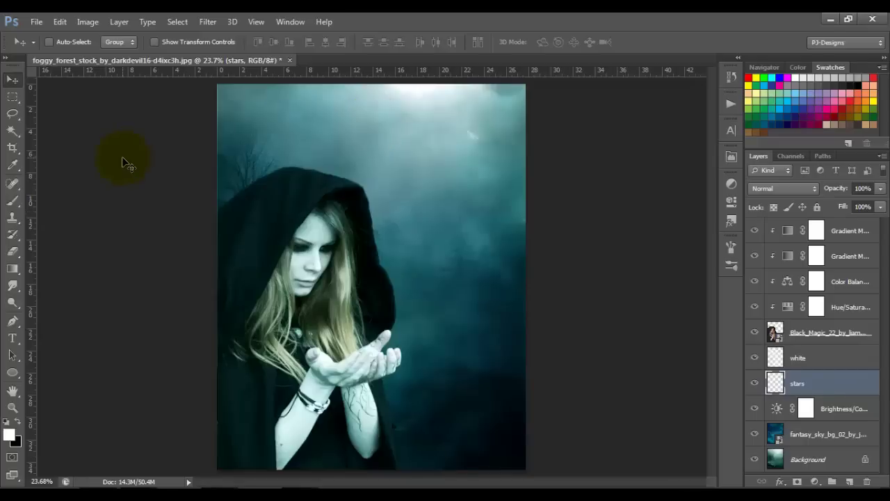
Step: Choose the Brush tool with the 919 px scattered-dots brush tip for painting stars
left_click(12, 201)
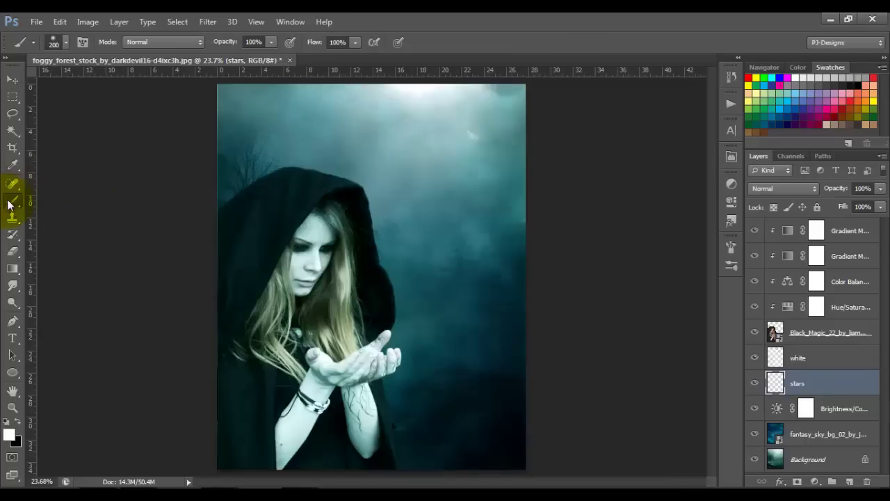
left_click(66, 42)
mouse_move(149, 139)
left_mouse_down()
mouse_move(157, 278)
mouse_move(150, 364)
left_mouse_up()
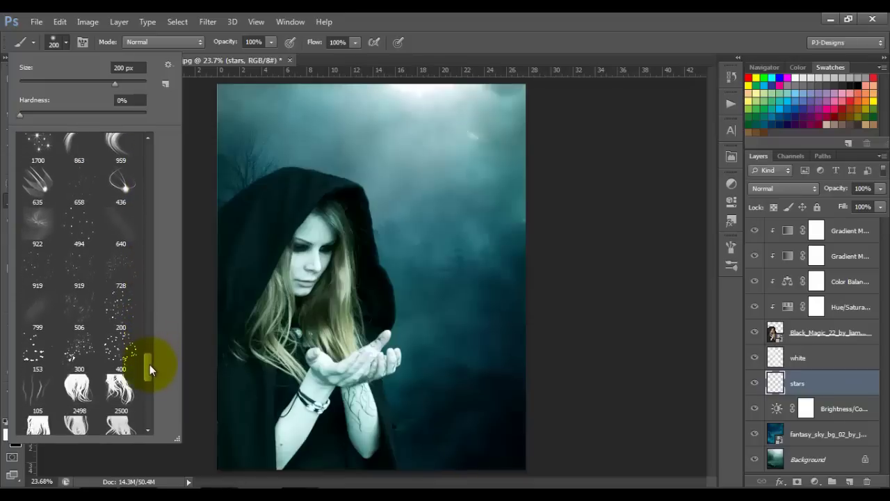
left_click(38, 280)
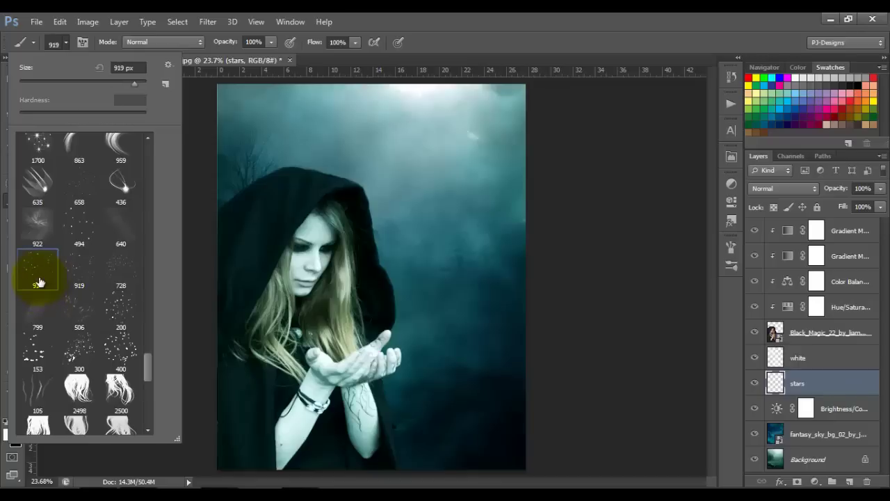
left_click(61, 43)
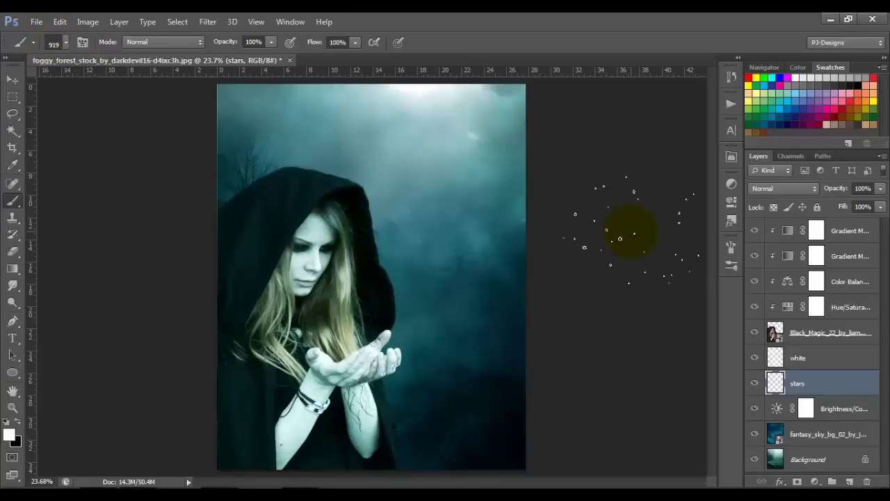
Step: Enable Scattering and Shape Dynamics for the star brush
left_click(731, 247)
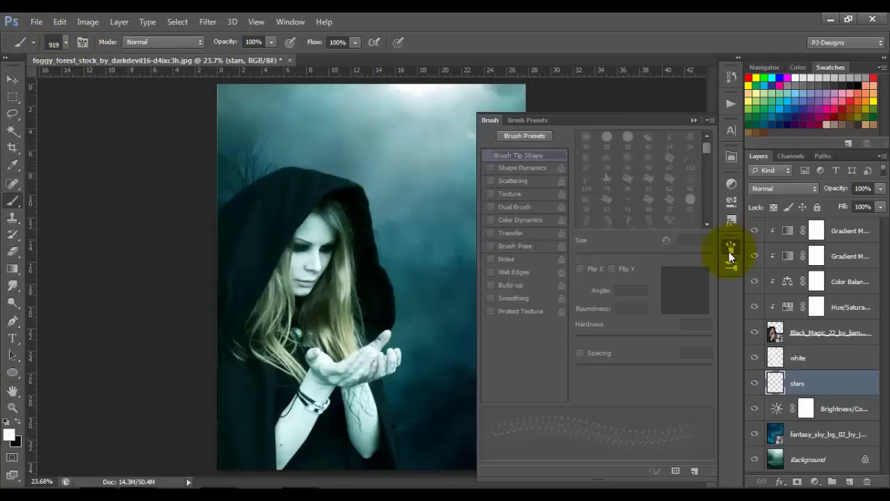
left_click(520, 181)
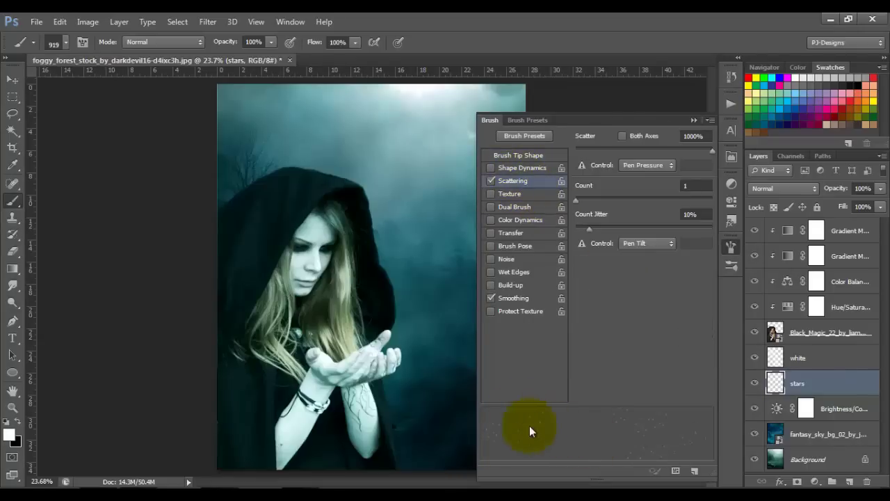
left_click(521, 167)
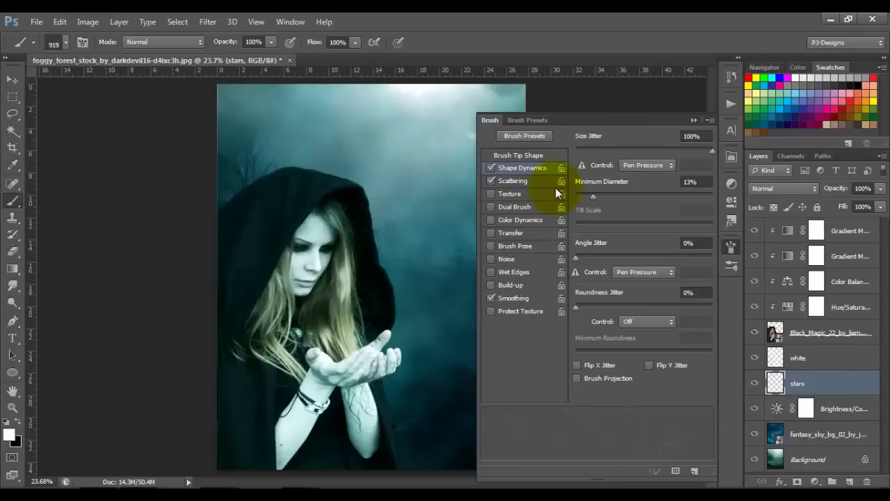
left_click(693, 120)
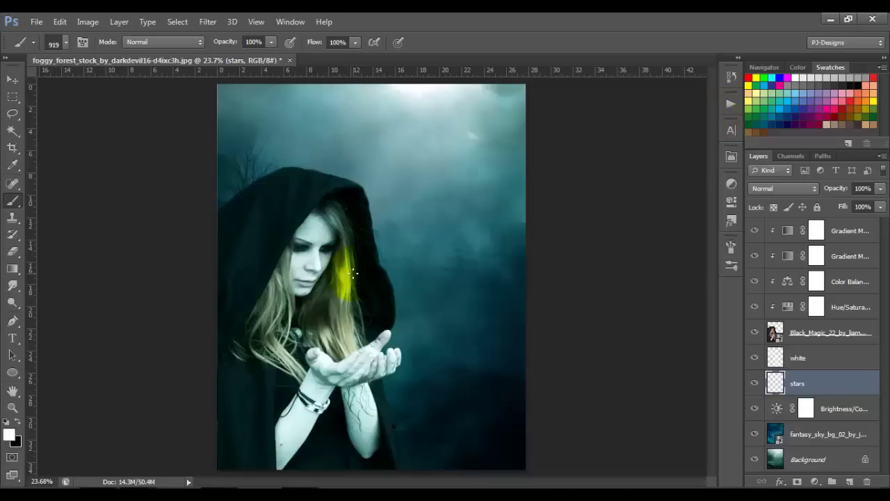
Step: Paint white stars on the stars layer across the sky and the dark area beside the woman's hands
mouse_move(452, 442)
left_mouse_down()
mouse_move(460, 223)
mouse_move(436, 163)
mouse_move(383, 123)
mouse_move(348, 117)
mouse_move(222, 129)
left_mouse_up()
left_click(439, 357)
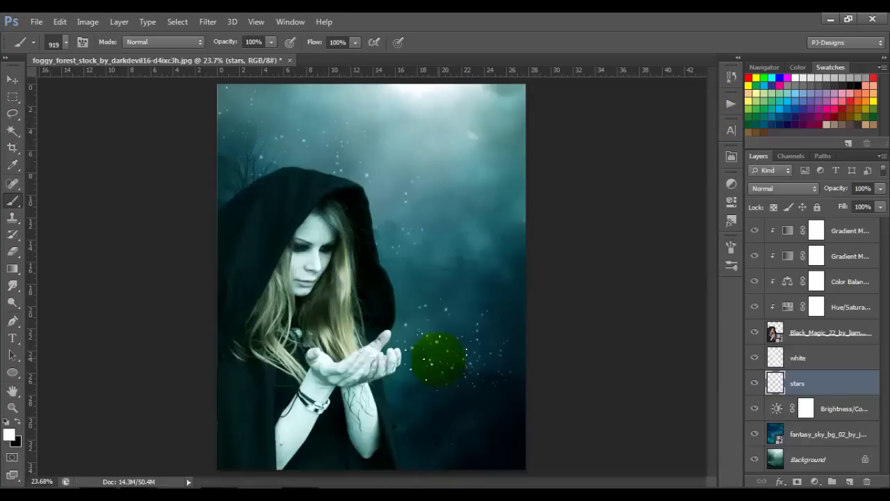
mouse_move(521, 149)
left_mouse_down()
mouse_move(501, 141)
mouse_move(518, 104)
left_mouse_up()
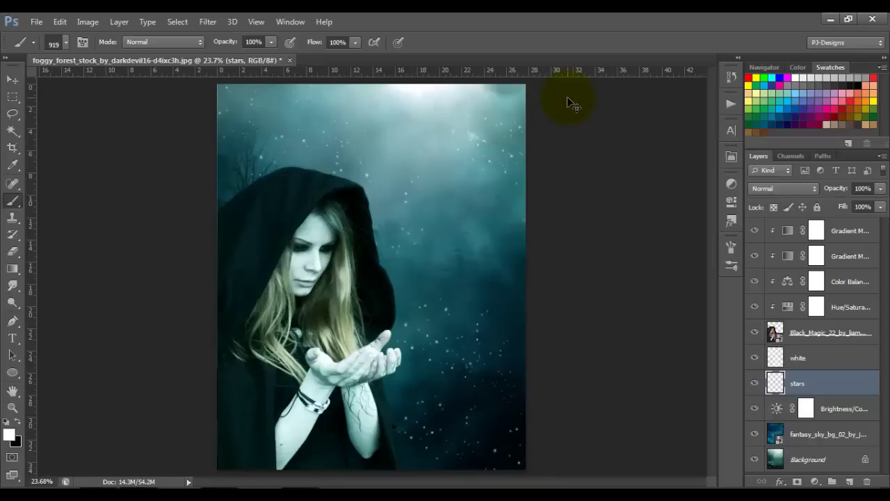
mouse_move(473, 292)
left_mouse_down()
mouse_move(482, 253)
mouse_move(518, 243)
left_mouse_up()
left_click(507, 174)
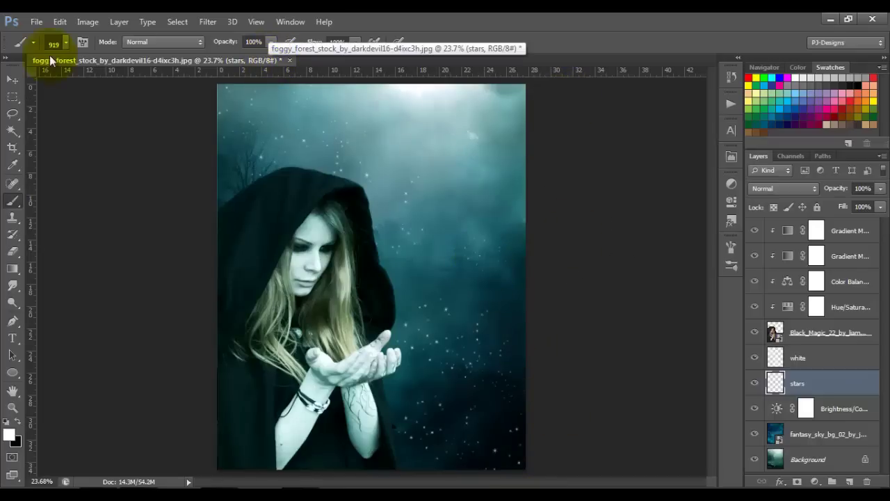
left_click(322, 143)
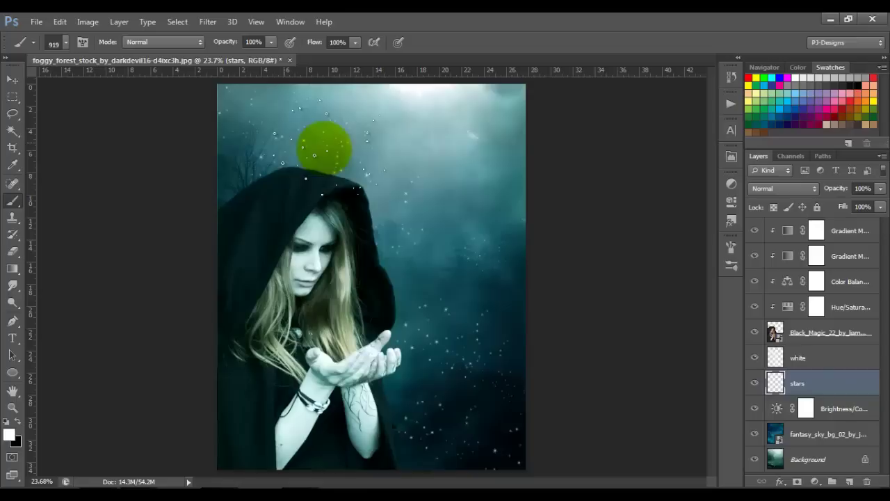
Step: Lower the stars layer's opacity to 50% and switch to the Move tool
left_click(880, 189)
left_click_drag(881, 203, 852, 205)
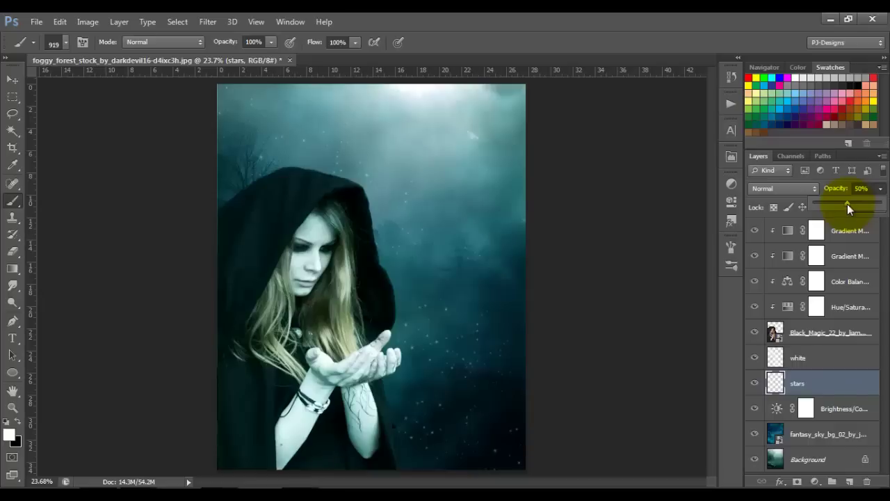
left_click(14, 78)
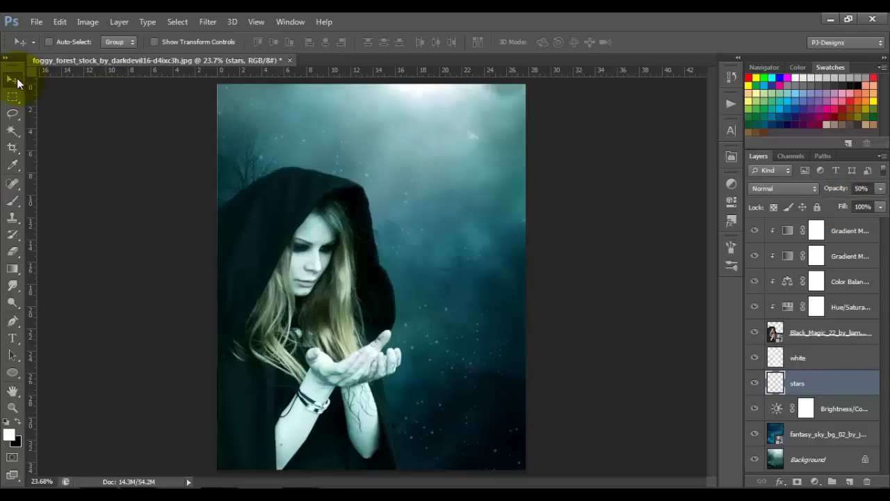
Step: Add a Brightness/Contrast adjustment layer above the topmost Gradient Map and set its brightness to -10
left_click(861, 232)
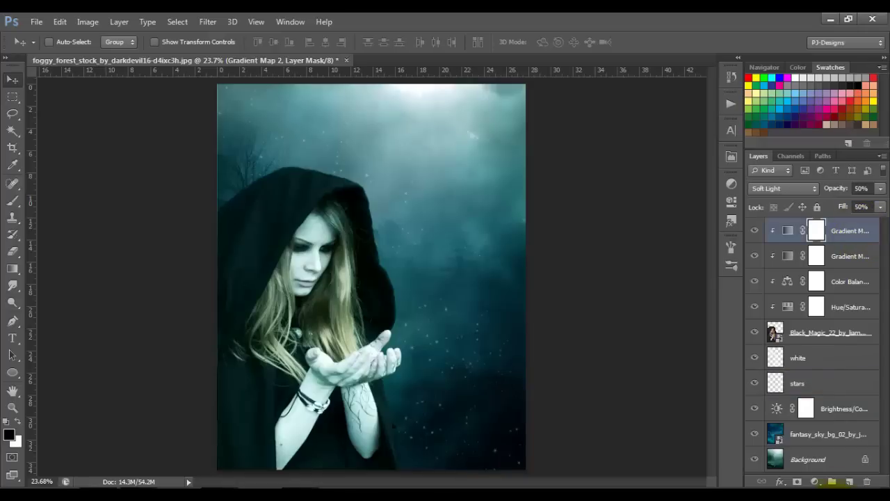
left_click(816, 482)
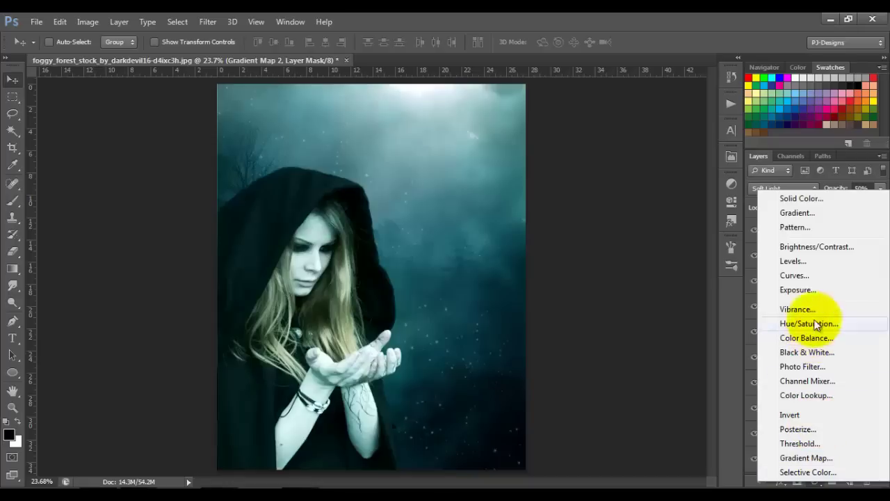
left_click(819, 248)
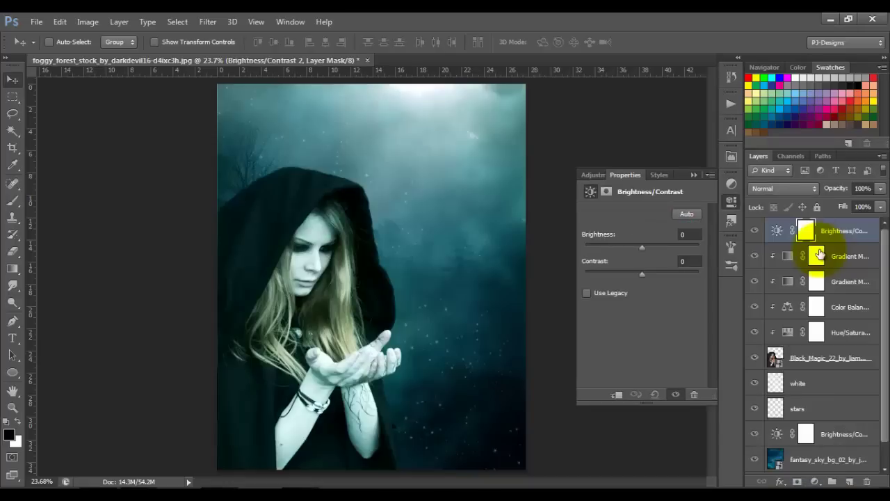
left_click(695, 236)
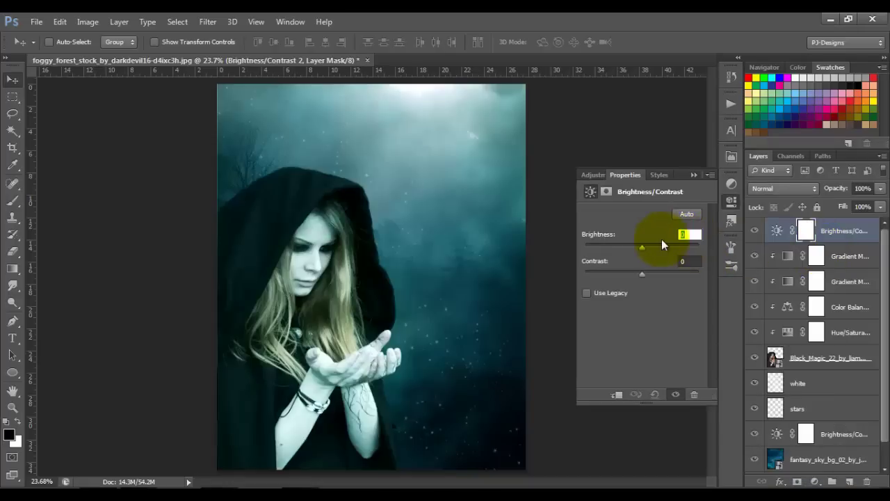
type("-10")
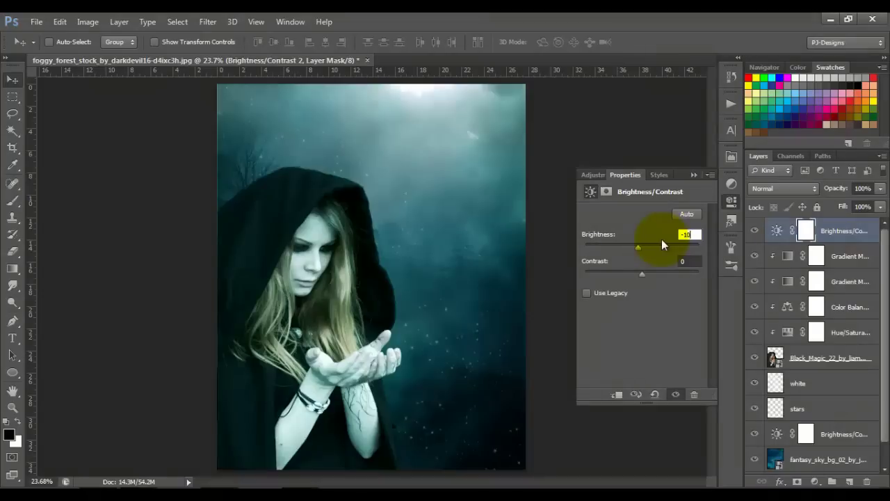
left_click(695, 174)
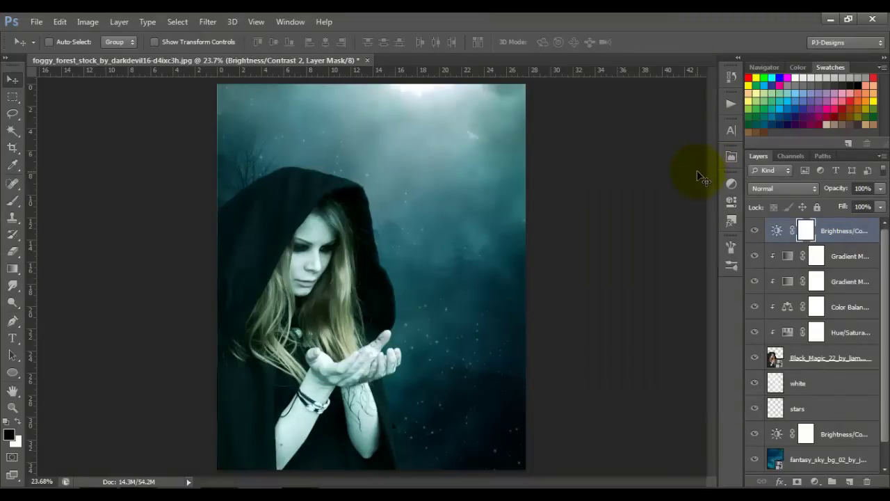
Step: Create a new layer directly below the hooded woman's layer and name it moon
left_click(860, 362)
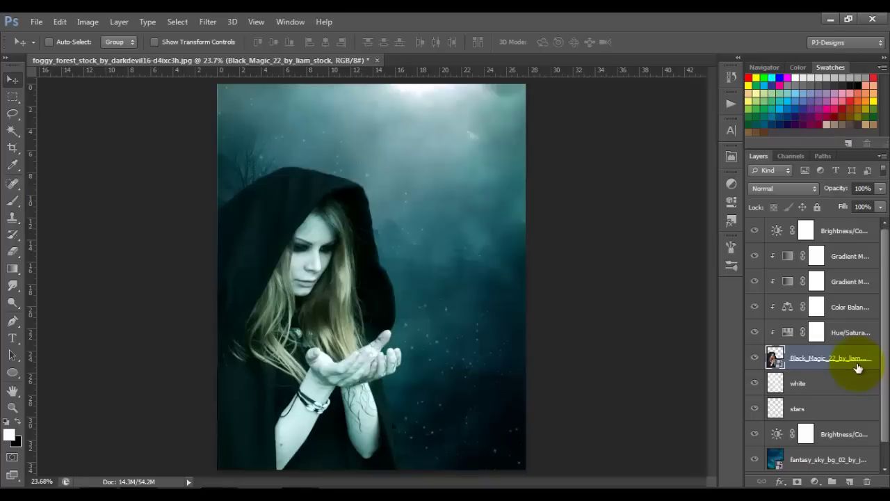
left_click(850, 481)
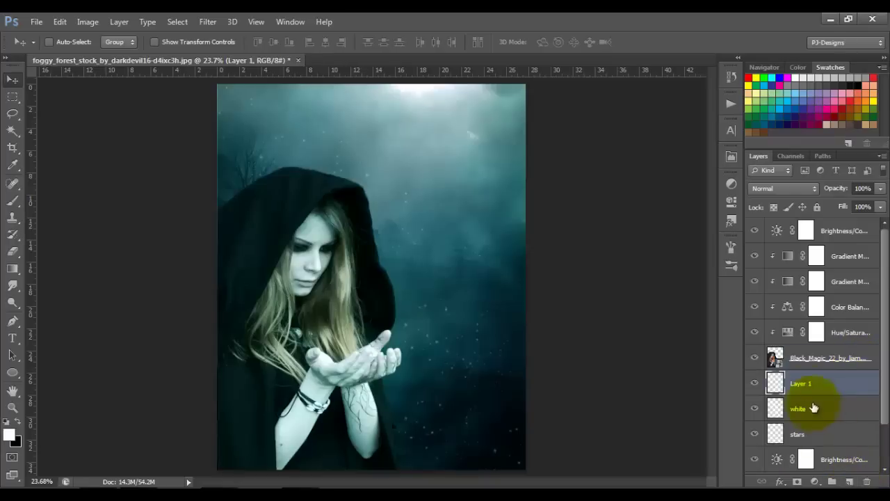
double_click(803, 385)
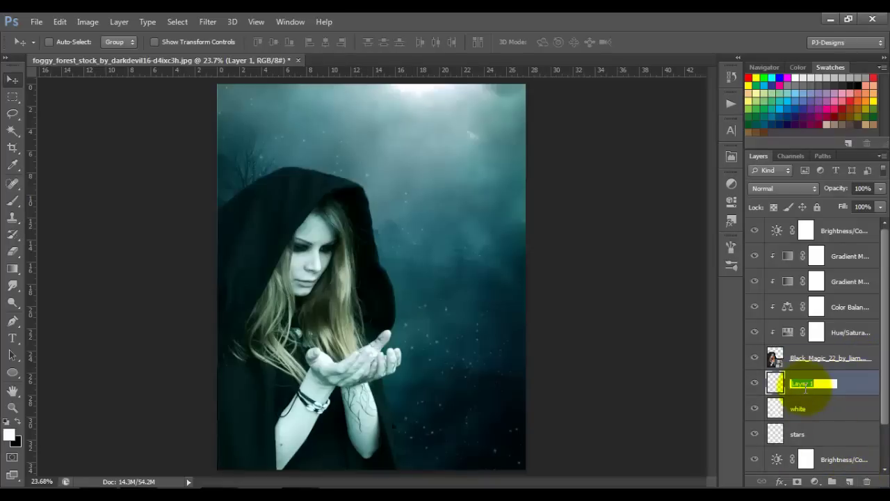
type("moon")
key("Return")
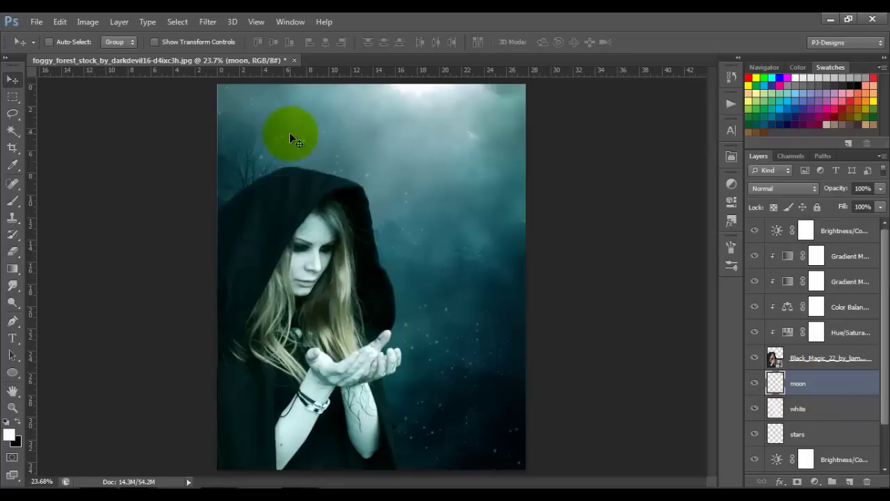
Step: Choose the Brush tool with the 750 px nearly full moon brush tip
left_click(18, 200)
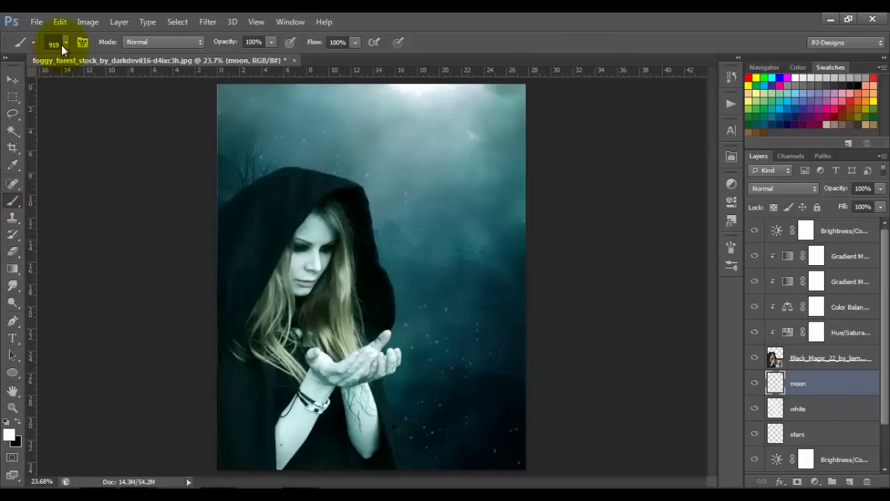
left_click(61, 44)
mouse_move(145, 372)
left_mouse_down()
mouse_move(147, 428)
mouse_move(147, 405)
left_mouse_up()
left_click(33, 358)
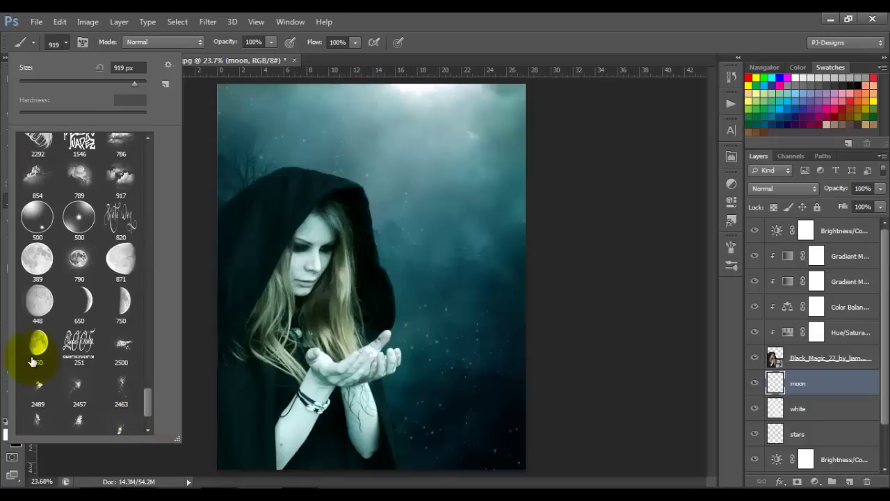
left_click(41, 345)
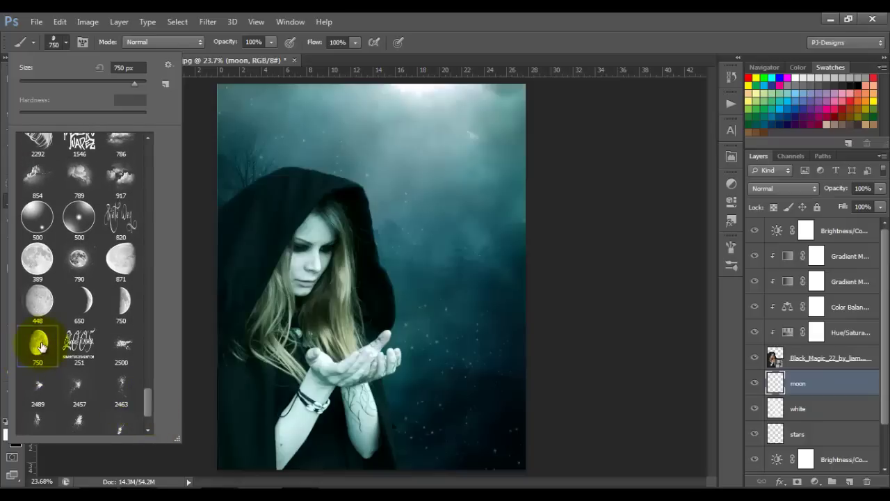
left_click(68, 40)
left_click(68, 40)
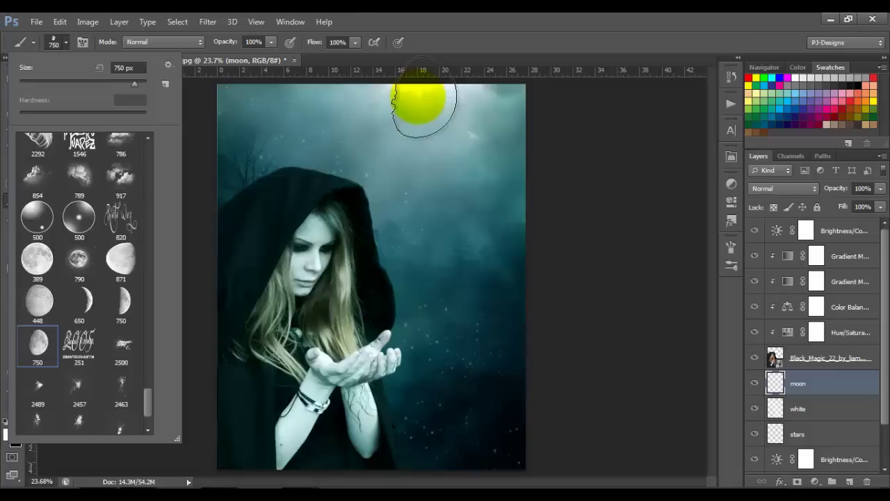
Step: Enlarge the moon brush to 1300 px and stamp one white moon in the sky beside the woman's hood
mouse_move(596, 165)
left_mouse_down()
mouse_move(586, 174)
mouse_move(457, 146)
mouse_move(455, 159)
left_mouse_up()
key("bracketright")
key("bracketright")
key("bracketright")
key("bracketright")
key("bracketright")
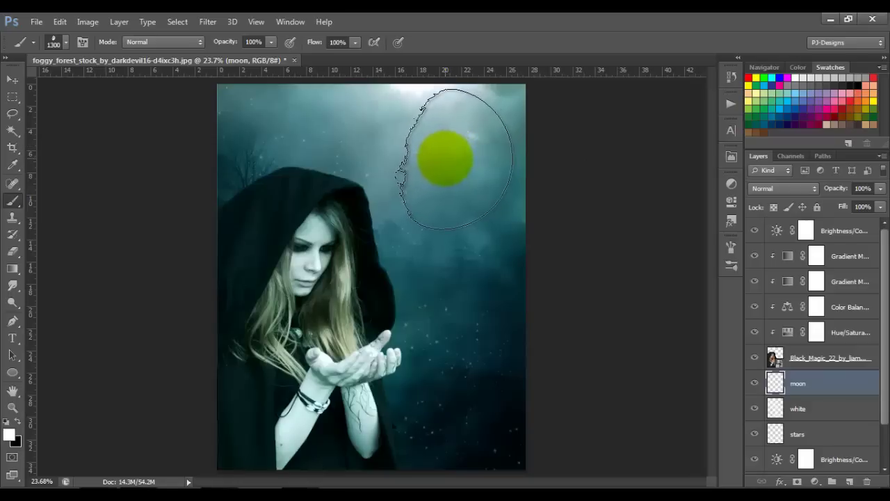
left_click(454, 159)
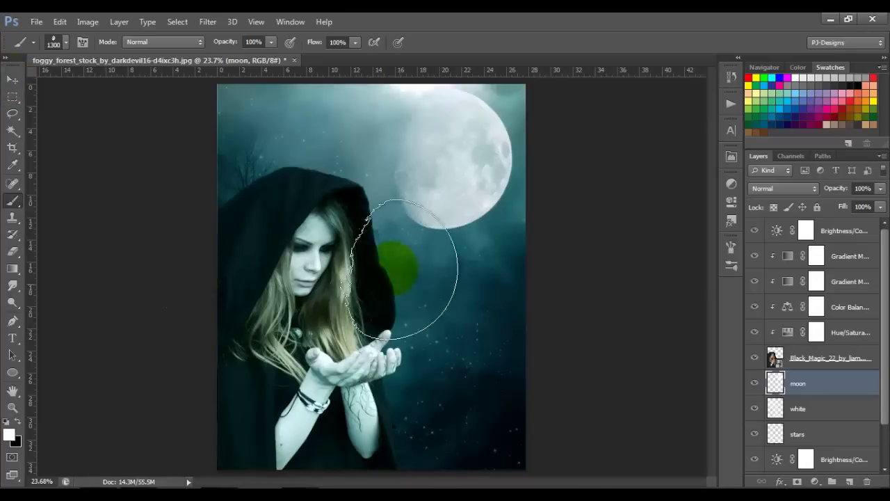
Step: Switch the brush from the moon tip to the first soft round tip among the presets
left_click(66, 43)
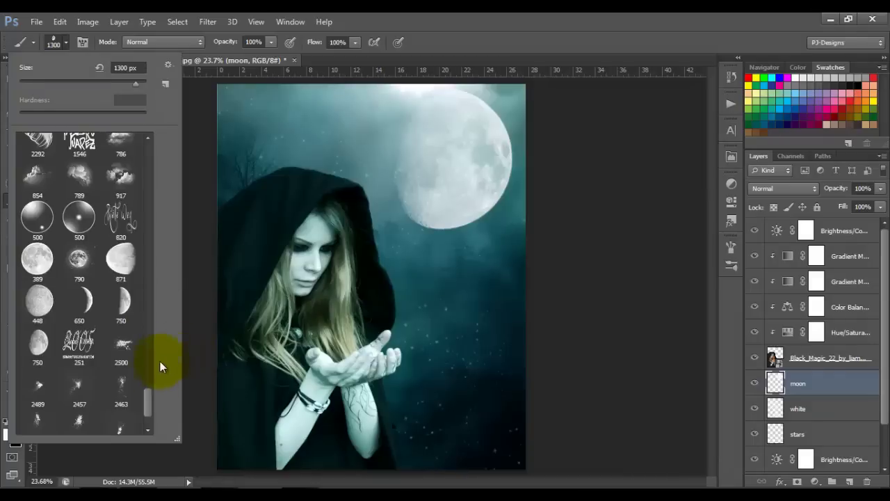
mouse_move(146, 384)
left_mouse_down()
mouse_move(143, 123)
mouse_move(149, 149)
left_mouse_up()
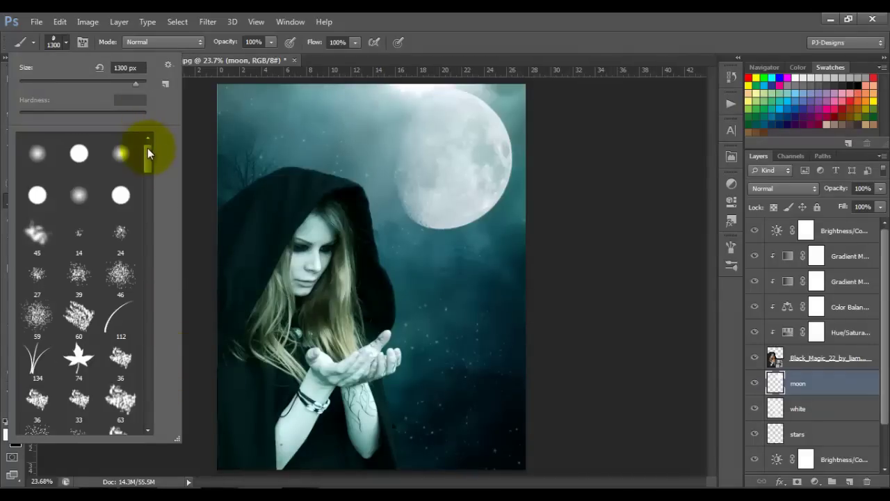
left_click(49, 151)
left_click(65, 43)
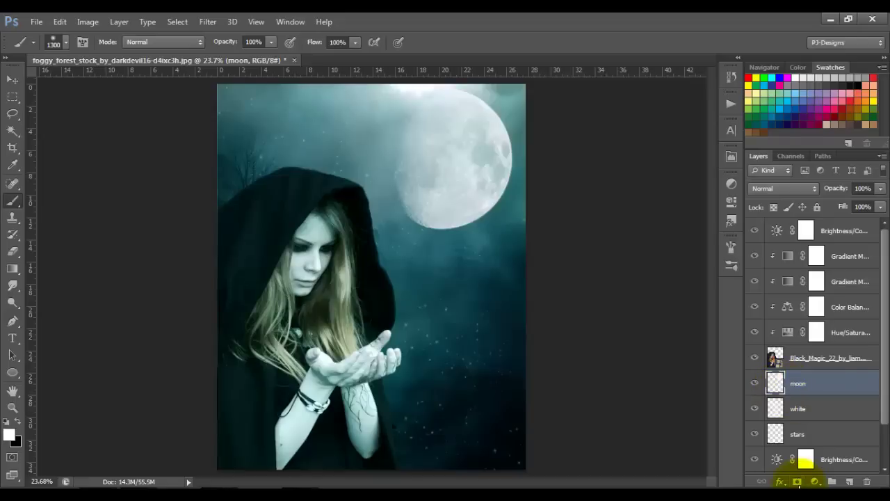
Step: Add a layer mask to the moon layer and fade the moon's lower part with a soft black 1100 px brush
left_click(798, 481)
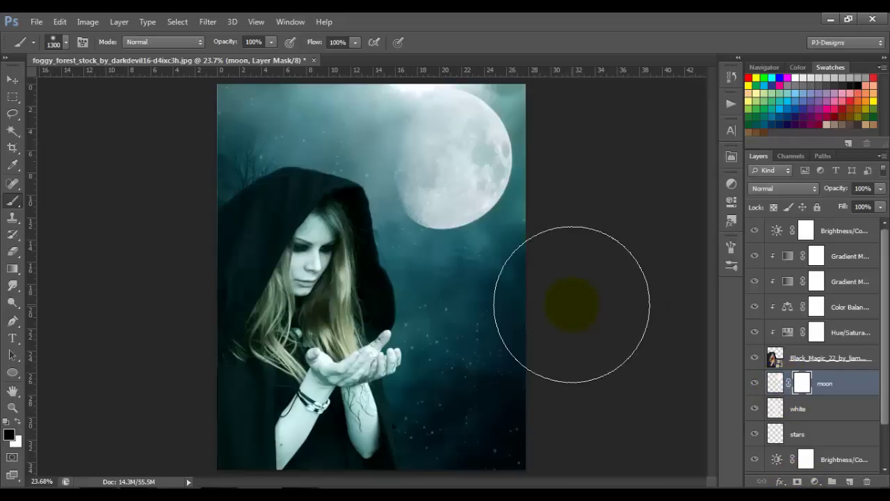
key("bracketleft")
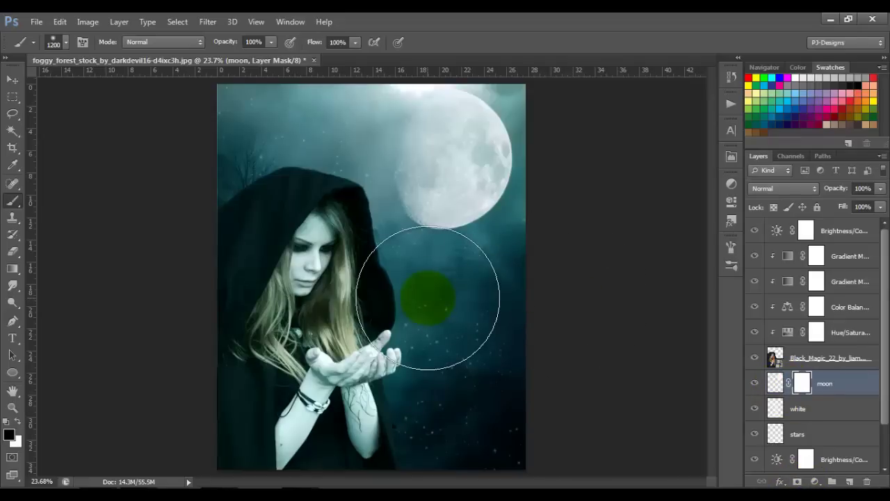
key("bracketleft")
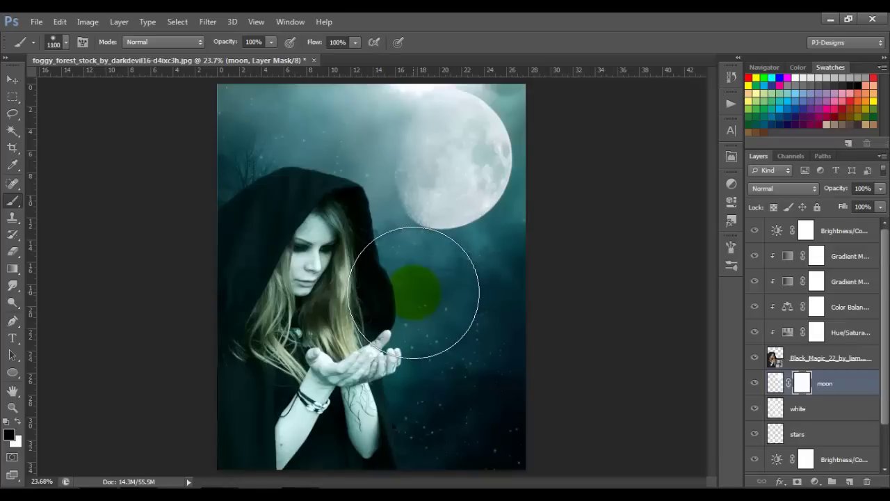
mouse_move(414, 292)
left_mouse_down()
mouse_move(473, 302)
mouse_move(511, 292)
mouse_move(549, 262)
mouse_move(592, 169)
mouse_move(560, 44)
mouse_move(491, 19)
left_mouse_up()
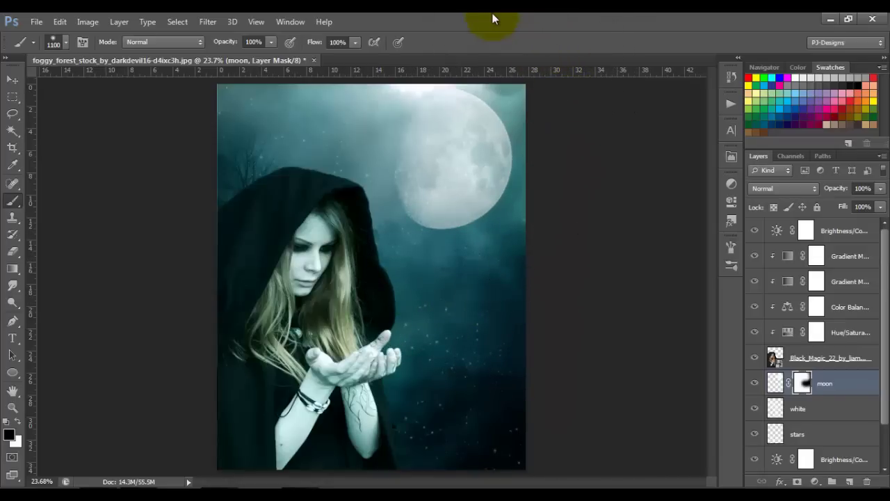
left_click(14, 81)
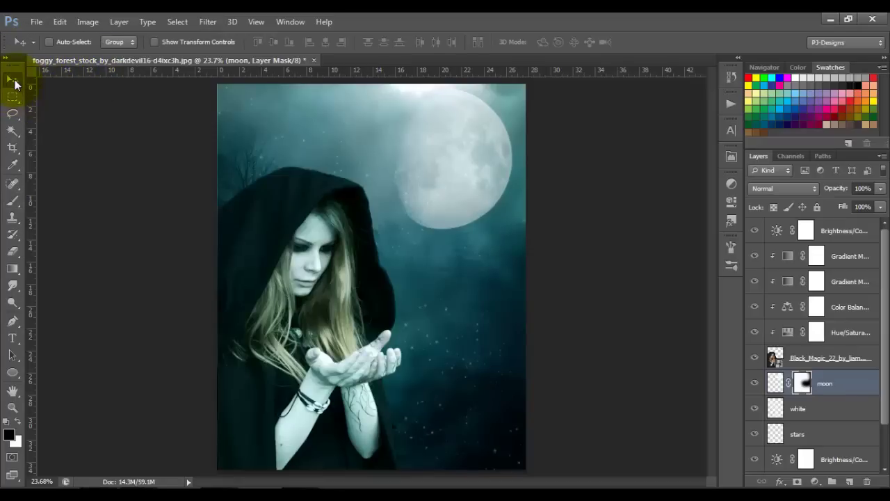
Step: Add a Hue/Saturation adjustment layer above the topmost Brightness/Contrast layer and set its saturation to -15
left_click(850, 232)
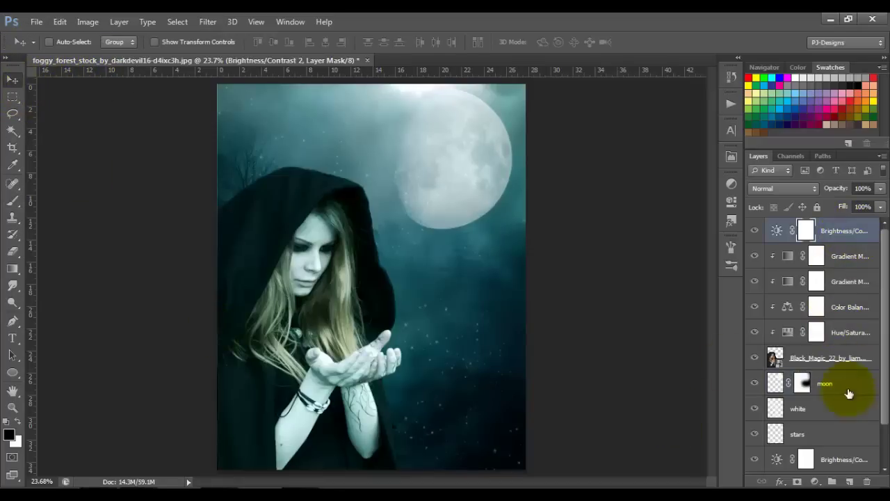
left_click(816, 482)
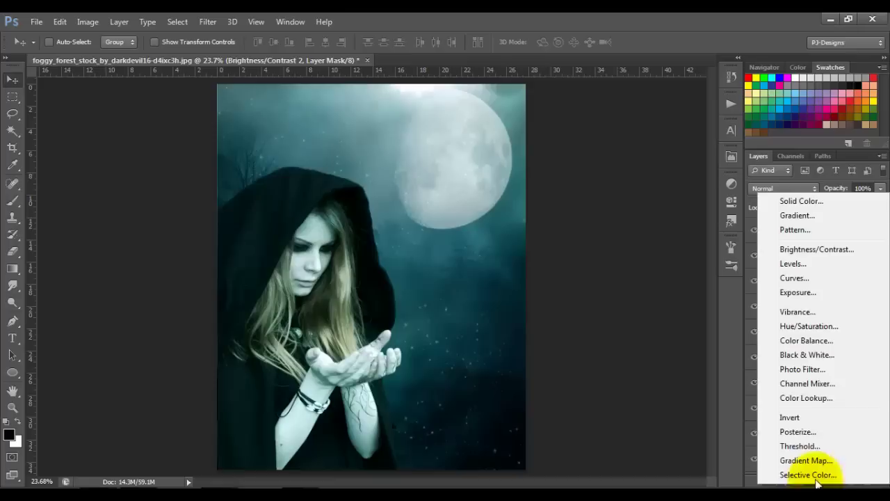
left_click(815, 328)
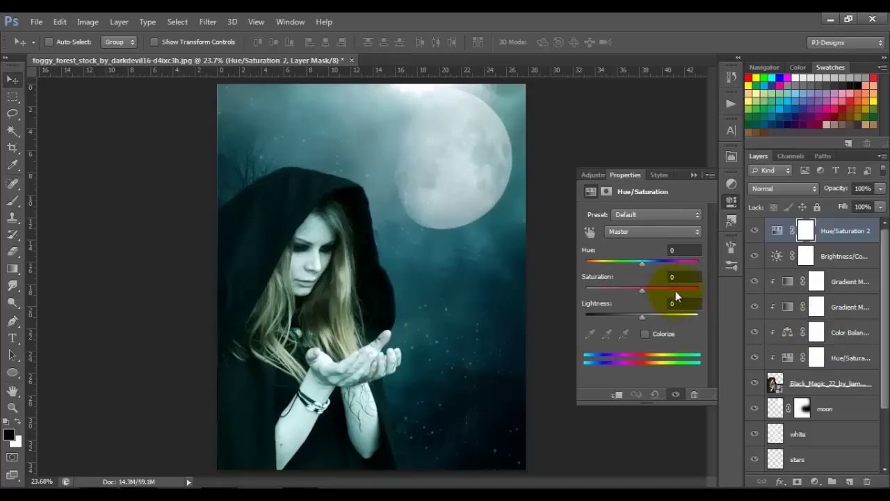
left_click(682, 277)
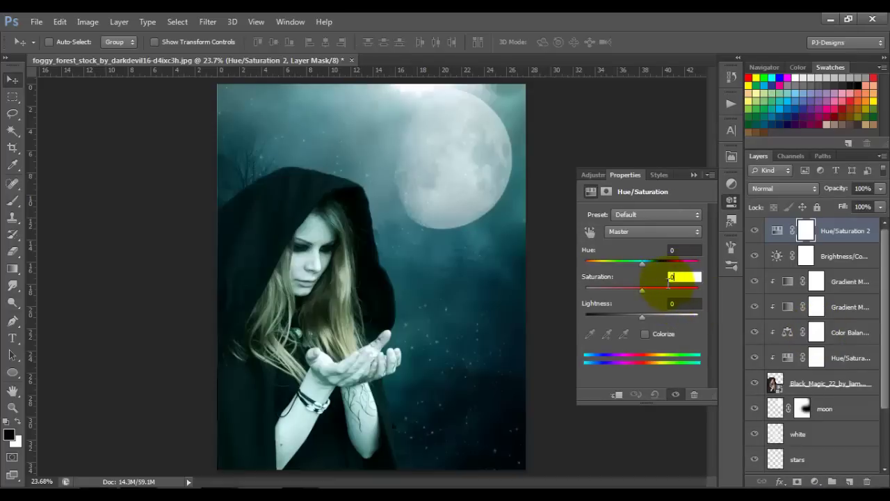
type("-")
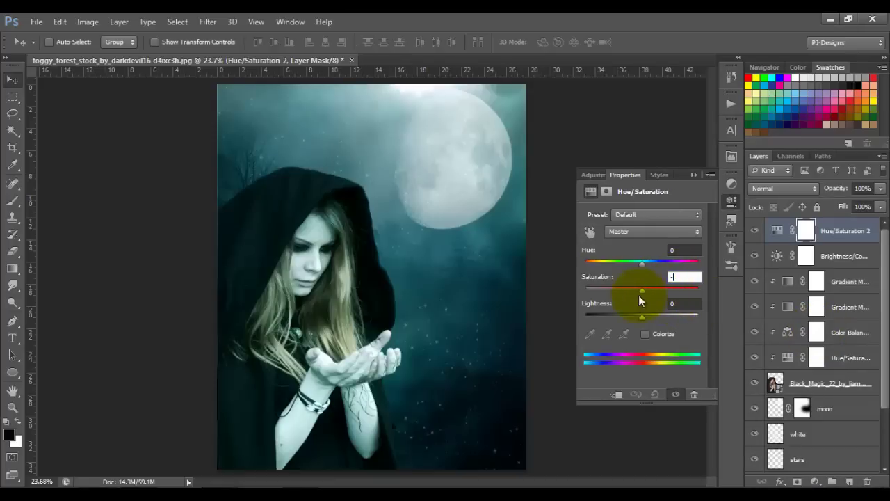
type("15")
key("Return")
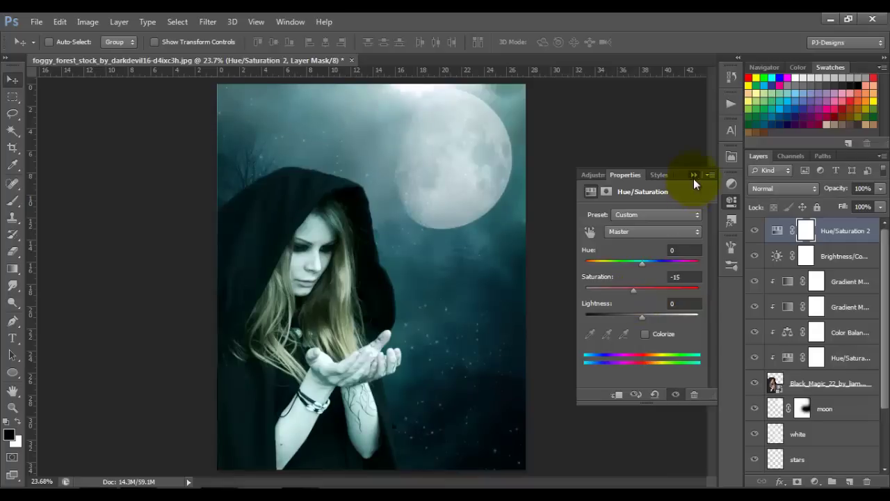
left_click(694, 178)
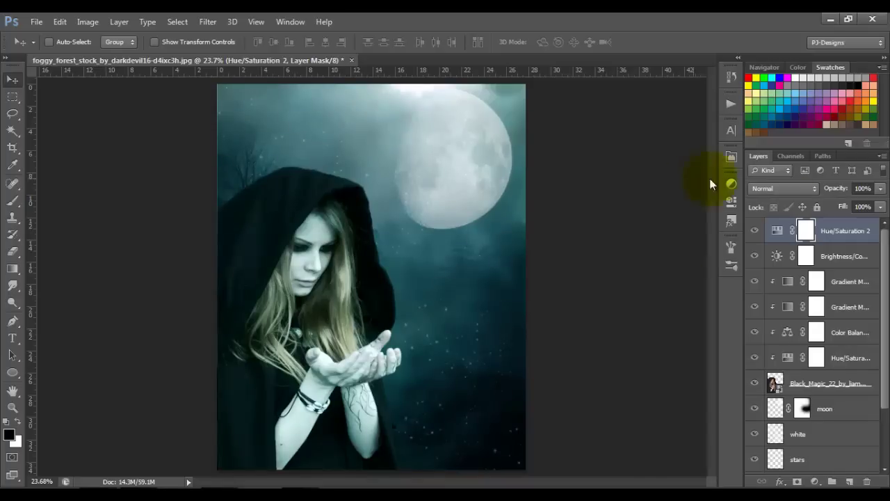
Step: Create a new layer above the new Hue/Saturation adjustment and shrink the soft round brush to 125 px
left_click(849, 481)
key("x")
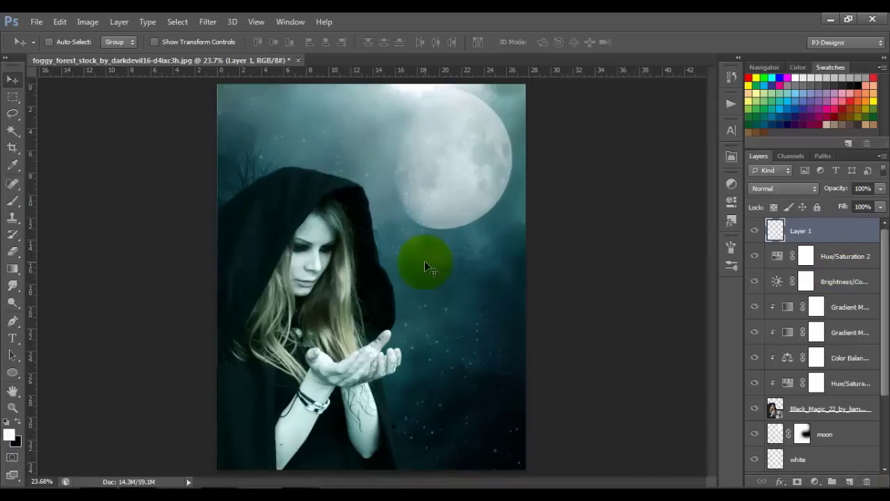
left_click(11, 203)
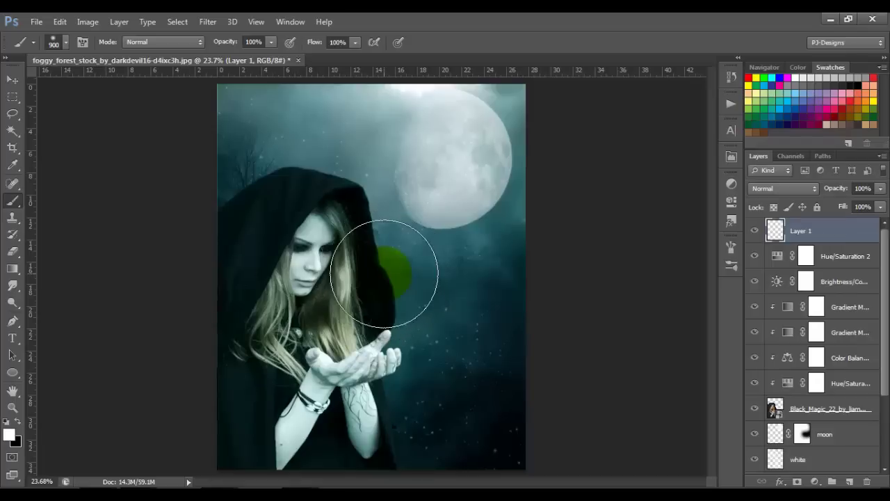
key("bracketleft")
key("bracketleft")
key("bracketleft")
key("bracketleft")
key("bracketleft")
key("bracketleft")
key("bracketleft")
key("bracketleft")
key("bracketleft")
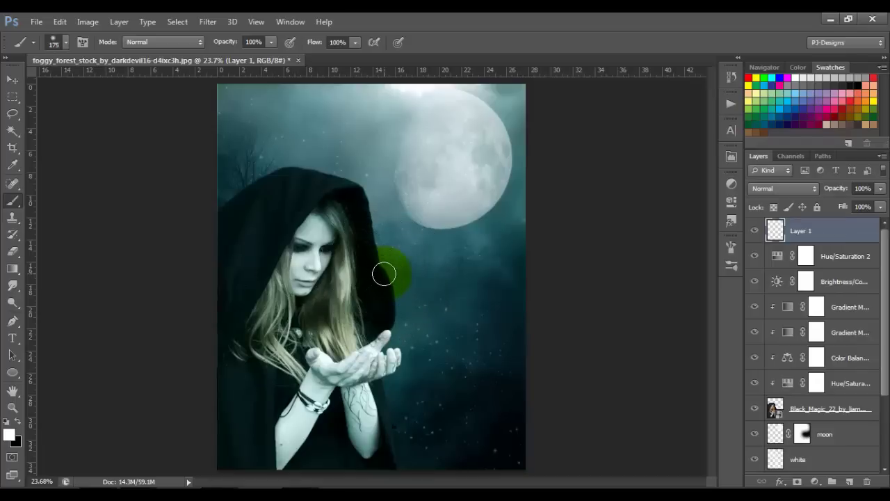
key("bracketleft")
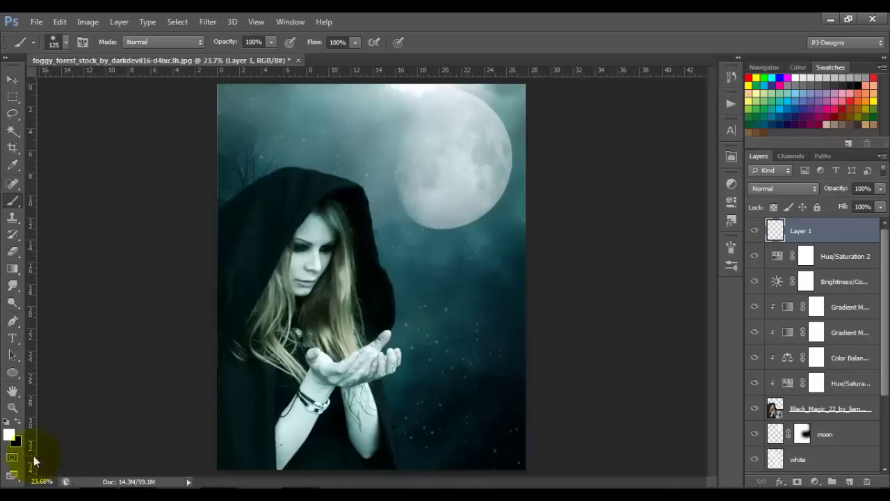
Step: Set the foreground color to #ddf5fa and paint diagonal light strokes from the moon down across the woman's hood and hair
left_click(8, 435)
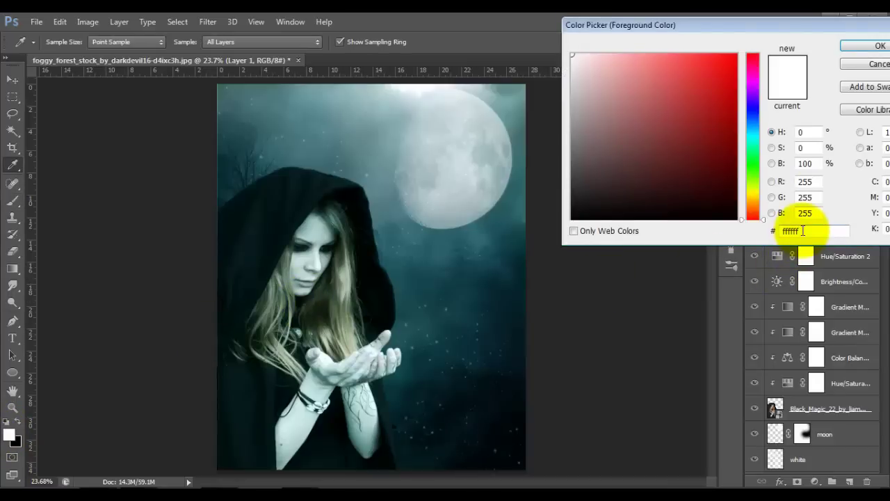
double_click(804, 230)
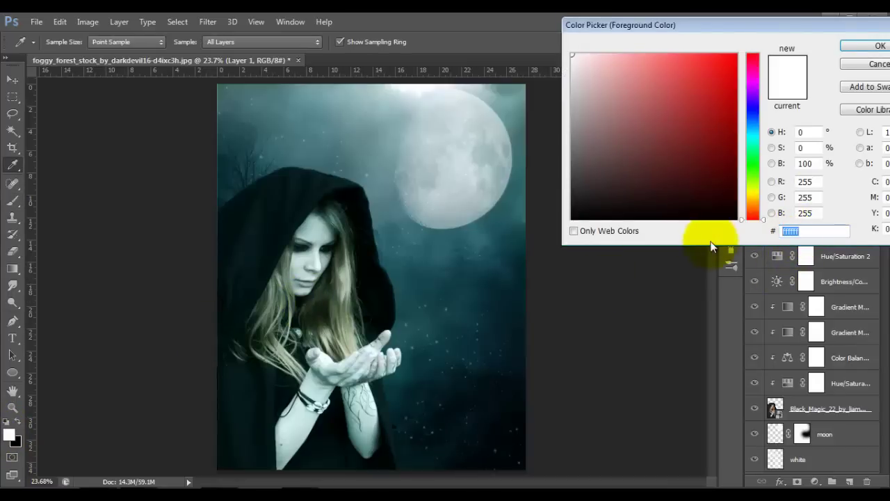
type("ddf")
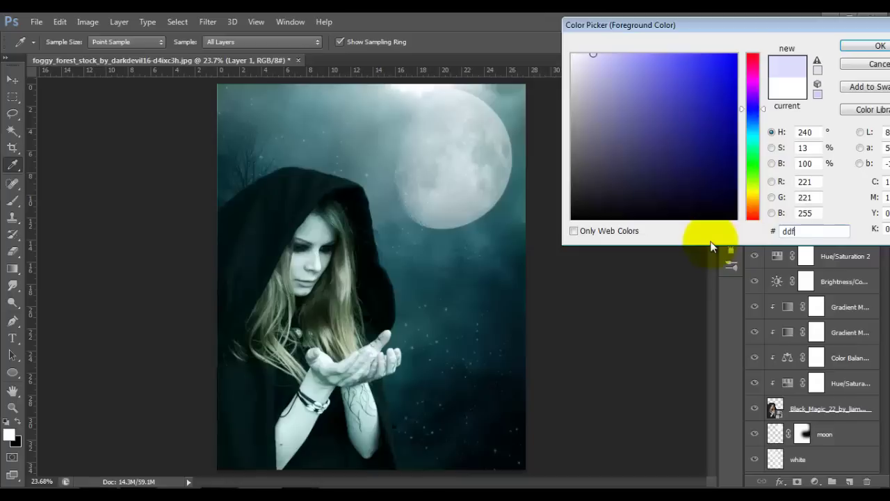
type("5fa")
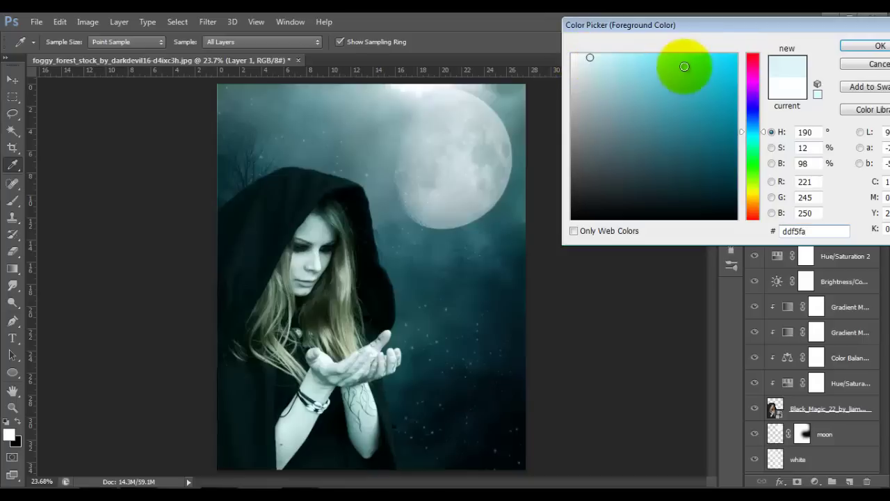
left_click(862, 47)
key("b")
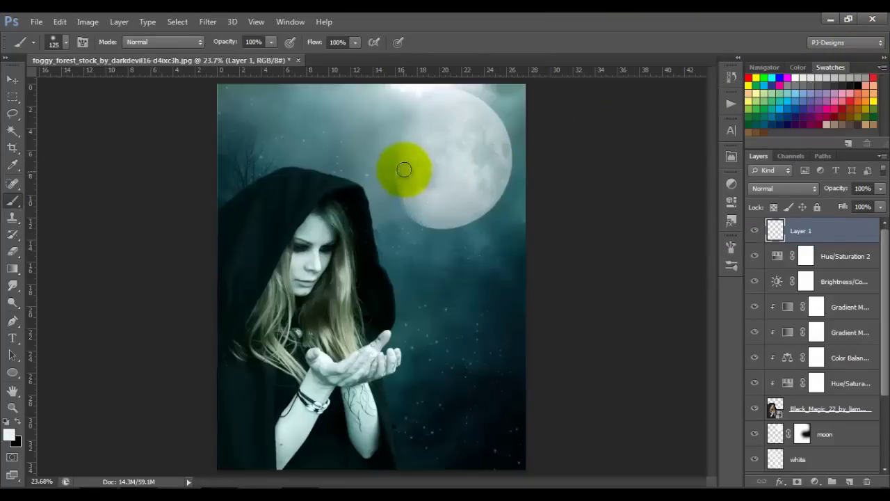
mouse_move(415, 150)
left_mouse_down()
mouse_move(345, 230)
mouse_move(411, 167)
mouse_move(338, 266)
mouse_move(419, 173)
mouse_move(336, 294)
mouse_move(421, 188)
mouse_move(431, 185)
mouse_move(365, 271)
mouse_move(446, 192)
mouse_move(358, 299)
mouse_move(449, 216)
mouse_move(348, 338)
mouse_move(409, 152)
mouse_move(361, 206)
mouse_move(424, 208)
left_mouse_up()
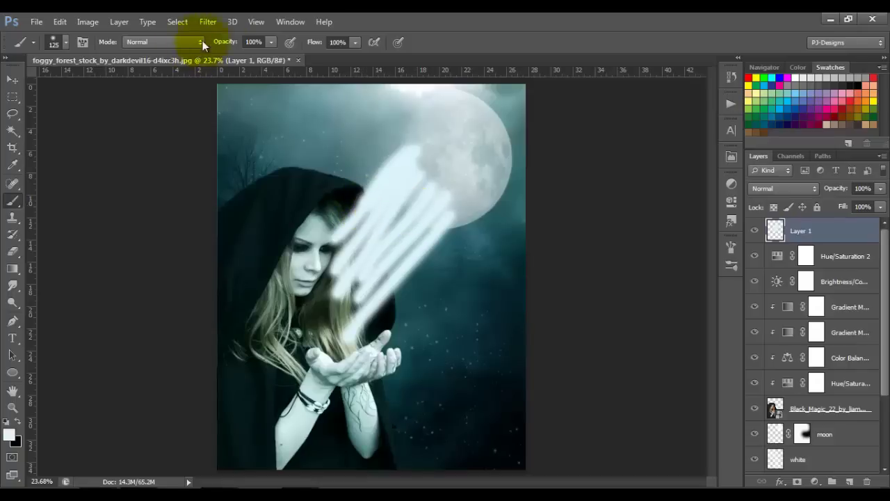
Step: Apply a Gaussian Blur with a 100 pixel radius to the painted light strokes
left_click(208, 28)
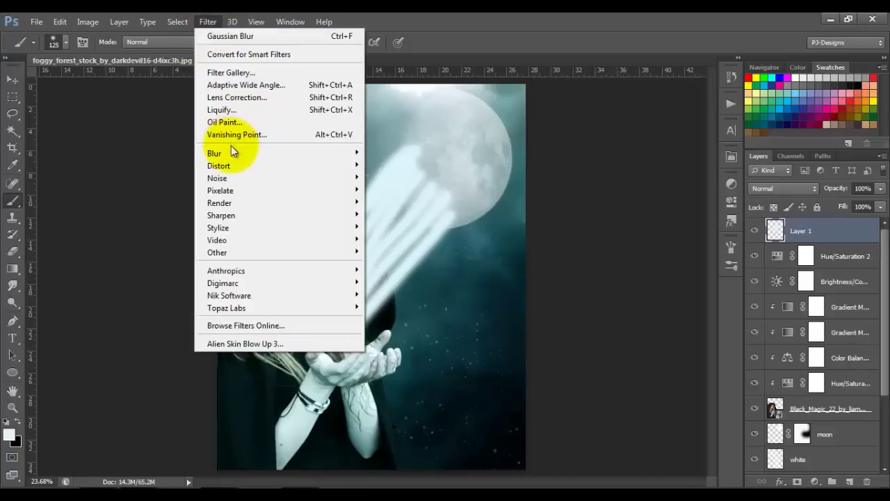
mouse_move(230, 153)
left_click(404, 245)
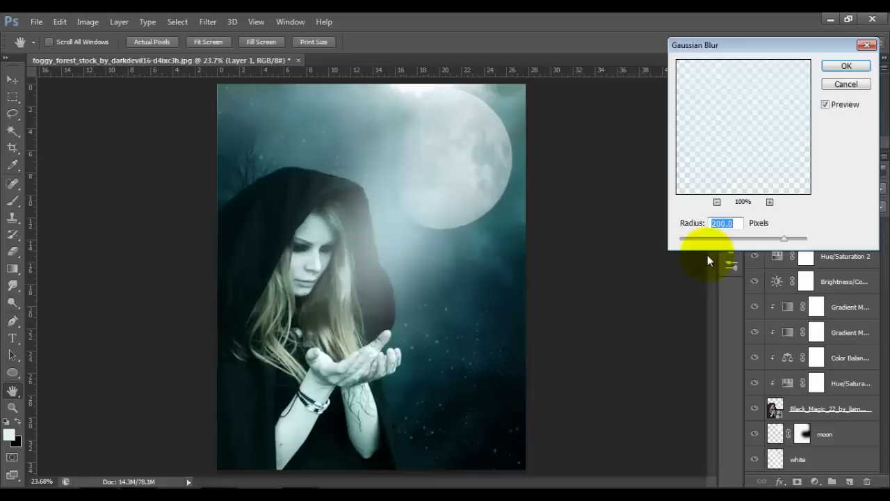
type("100")
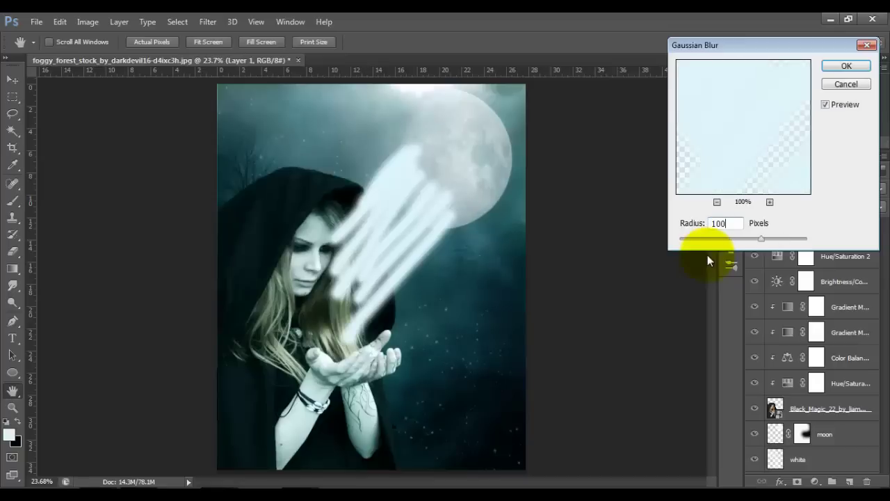
left_click(845, 66)
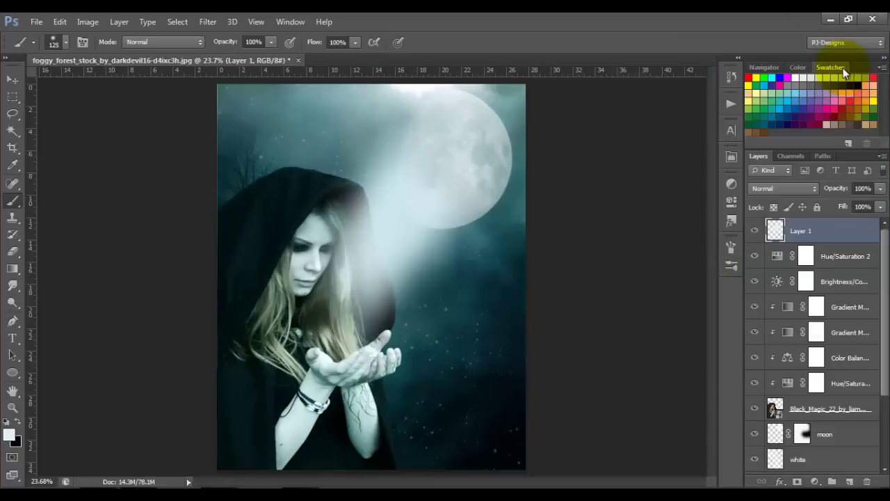
Step: Set the blurred light layer to Soft Light at 70% opacity and compare the image with and without it
left_click(806, 187)
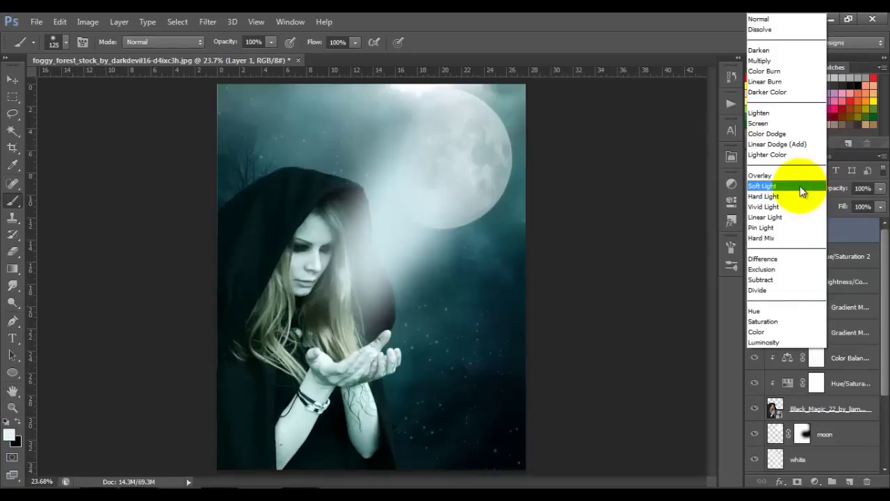
left_click(800, 186)
left_click(881, 188)
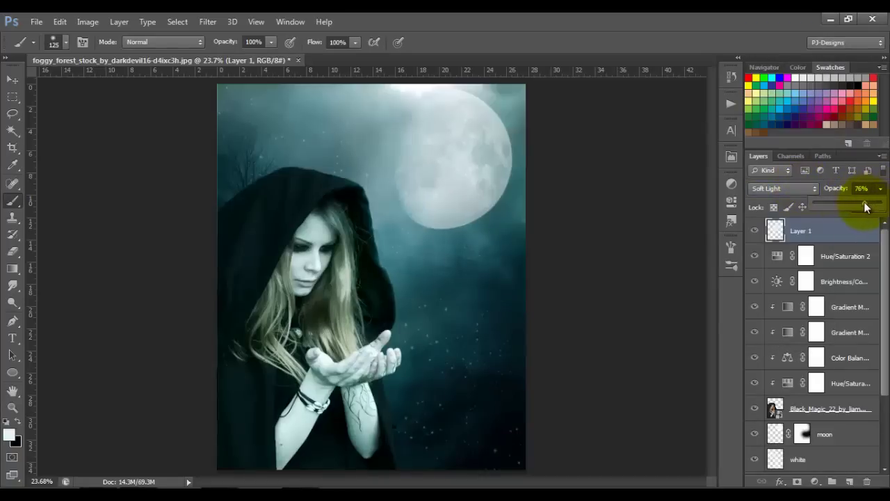
left_click(755, 230)
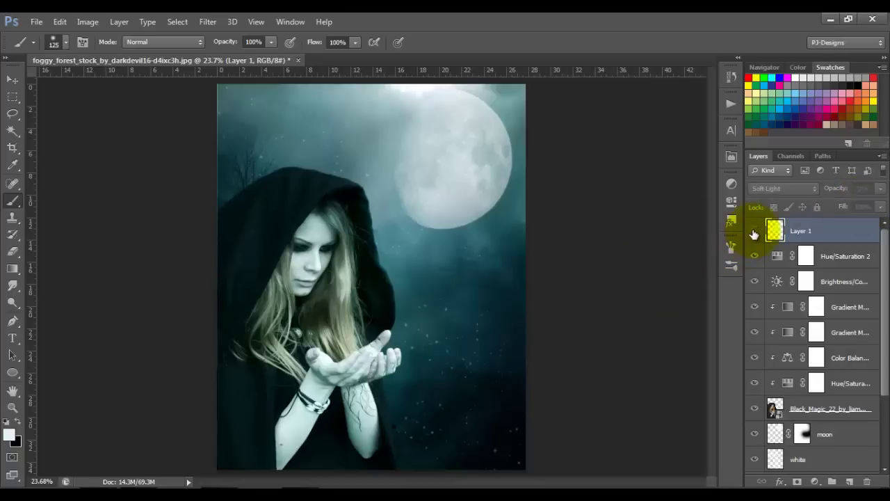
left_click(754, 230)
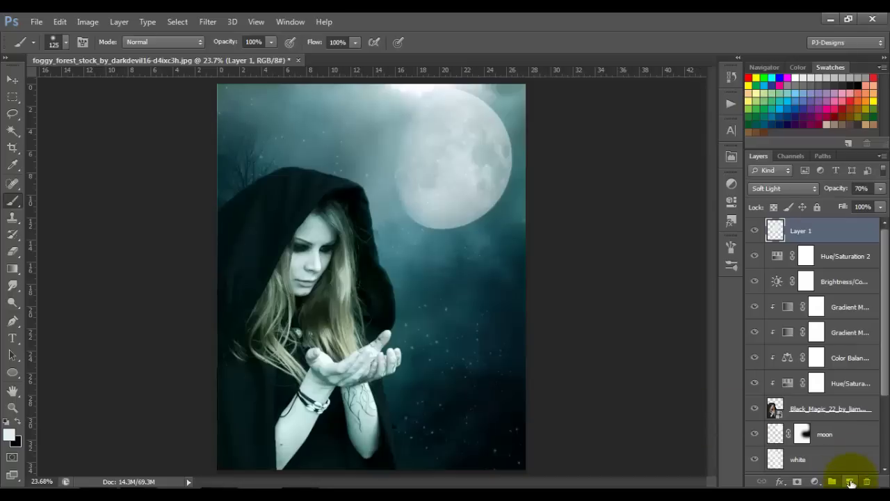
Step: Add a new layer above the blurred light layer and name it sphere
mouse_move(393, 344)
left_mouse_down()
mouse_move(348, 341)
mouse_move(329, 361)
mouse_move(341, 306)
mouse_move(389, 365)
left_mouse_up()
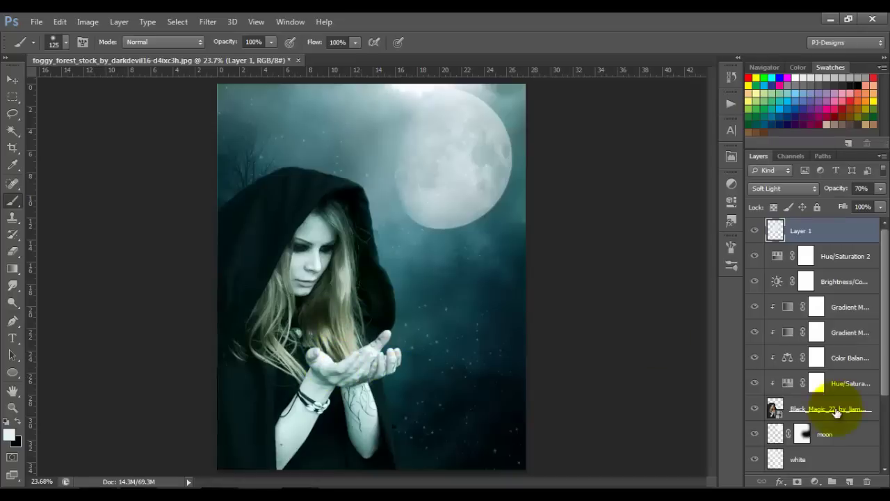
left_click(853, 482)
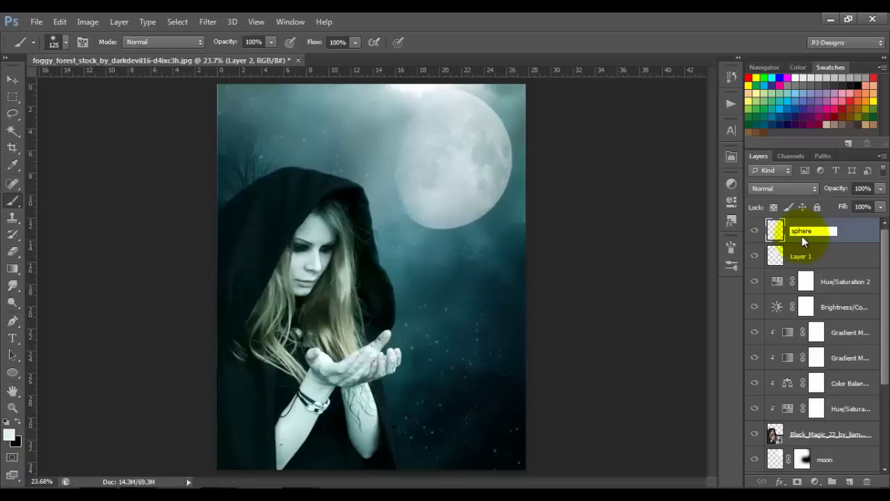
key("Return")
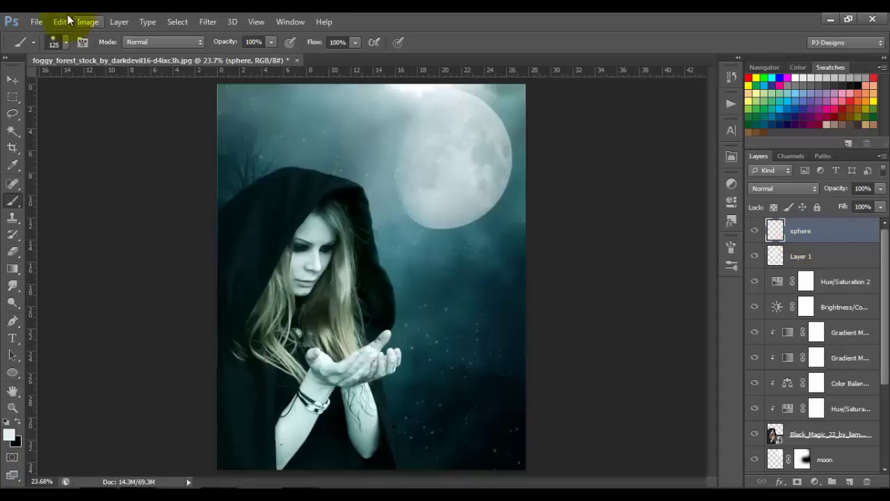
Step: Choose the 500 px glass sphere brush with the bright highlight in its center
left_click(66, 41)
left_click_drag(145, 157, 159, 391)
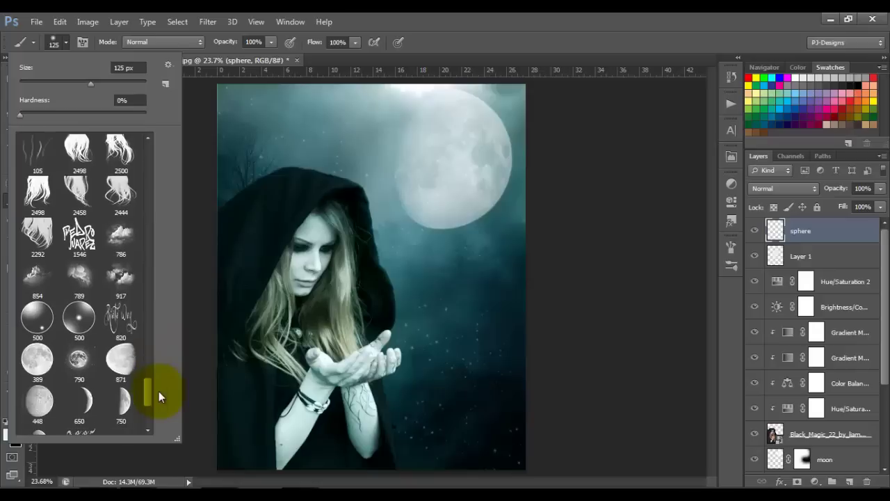
left_click(77, 320)
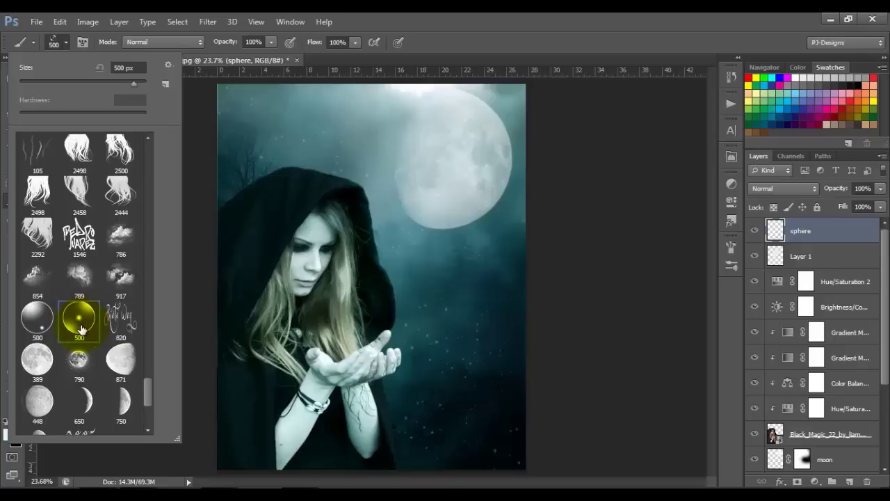
left_click(67, 43)
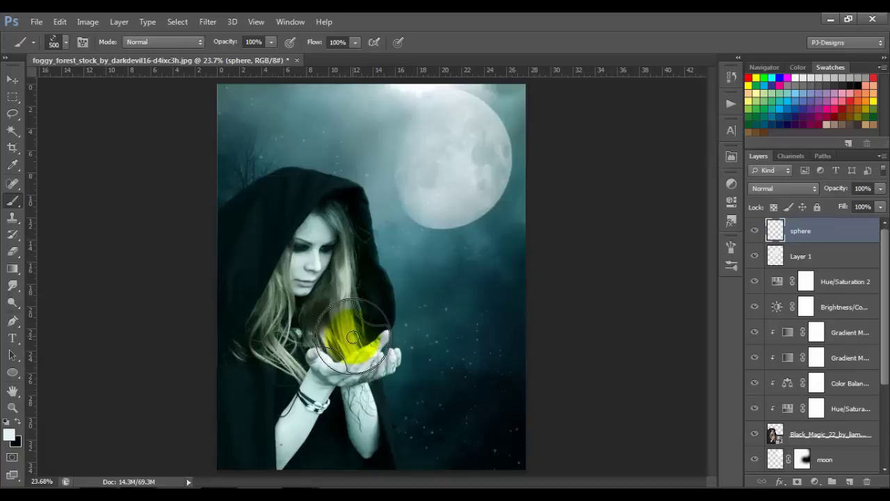
Step: Set the foreground color to white and stamp one glass sphere just above the woman's cupped hands
left_click(17, 422)
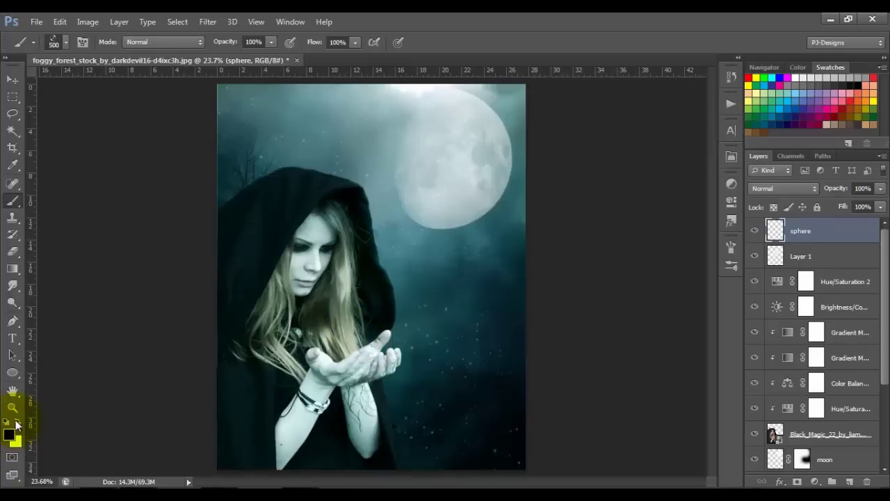
left_click(18, 424)
key("x")
key("d")
key("x")
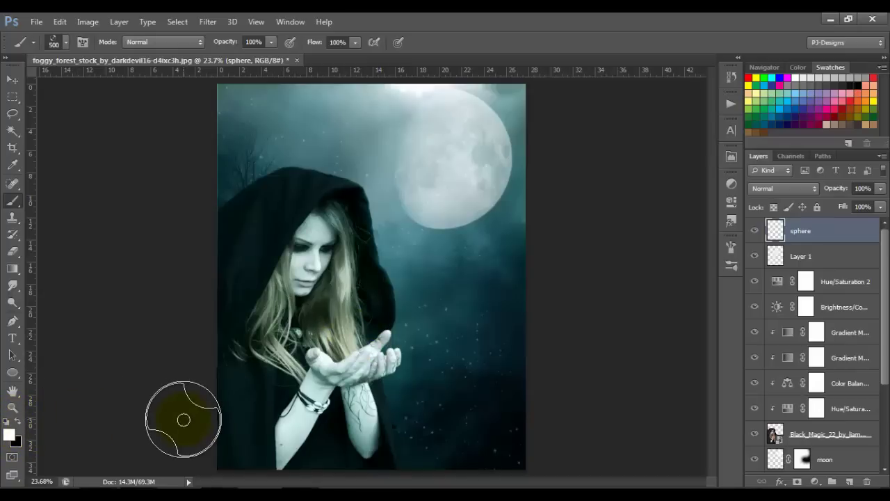
left_click(373, 353)
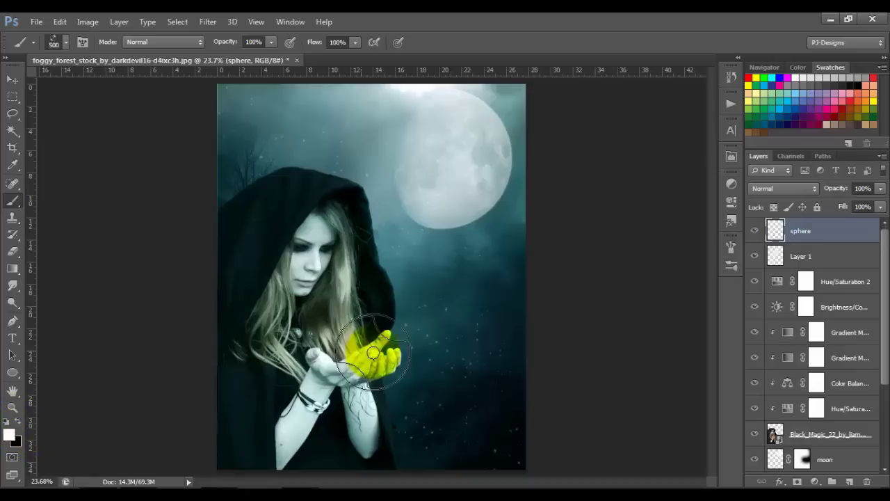
left_click_drag(374, 353, 352, 338)
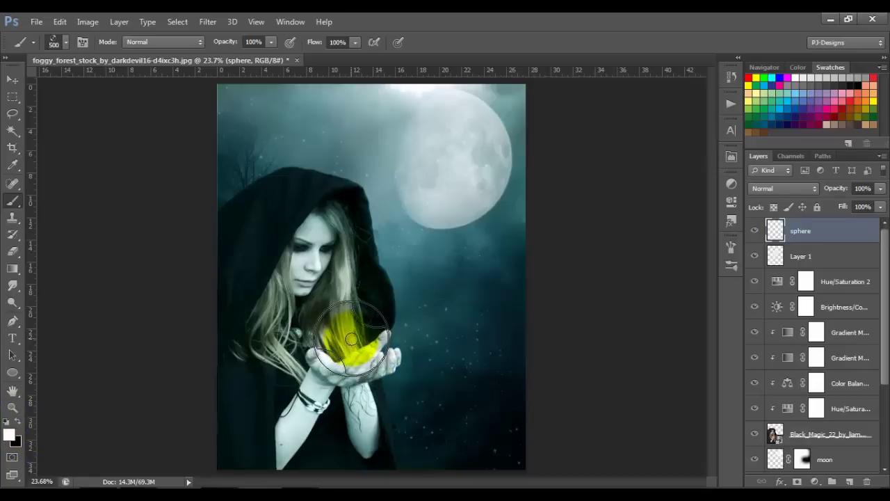
left_click(352, 339)
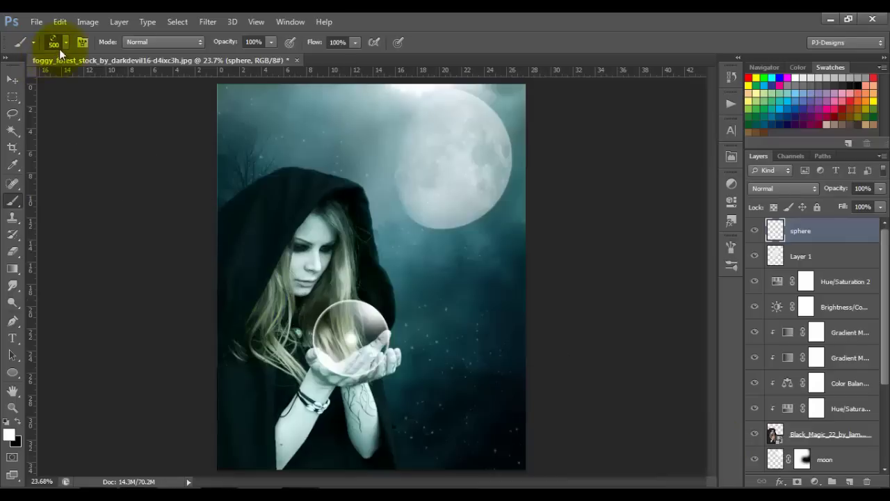
Step: Switch back to the soft round brush and add a layer mask to the sphere layer
left_click(65, 43)
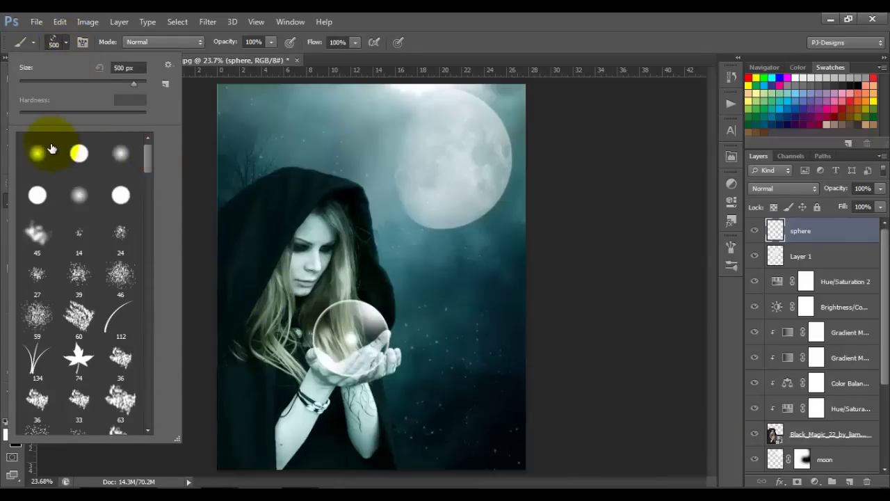
left_click(42, 149)
left_click(64, 41)
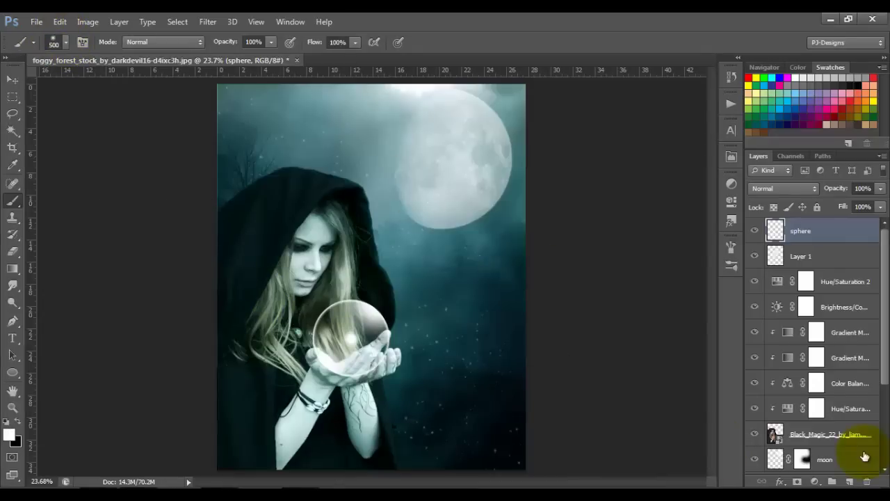
left_click(796, 481)
Step: Reduce the brush to 70 px and then 50 px, and mask out the sphere in black where it covers the fingers and palms
scroll(446, 303, "up", 4)
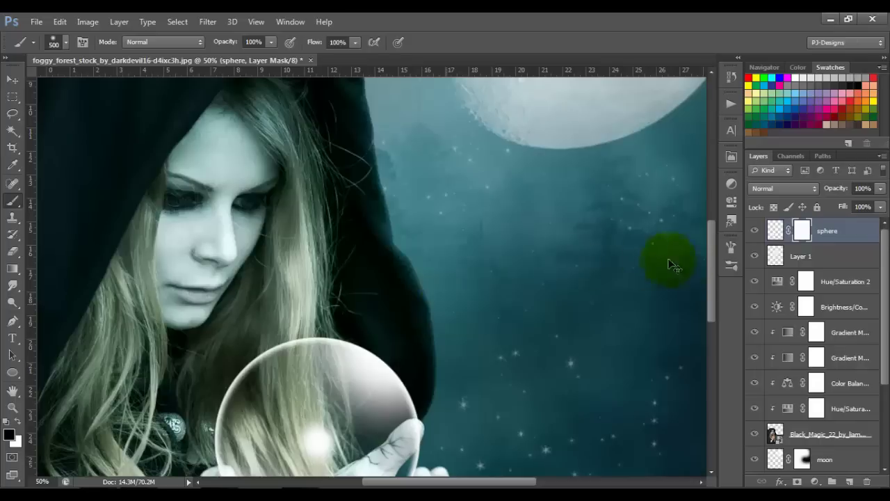
key("ctrl+plus")
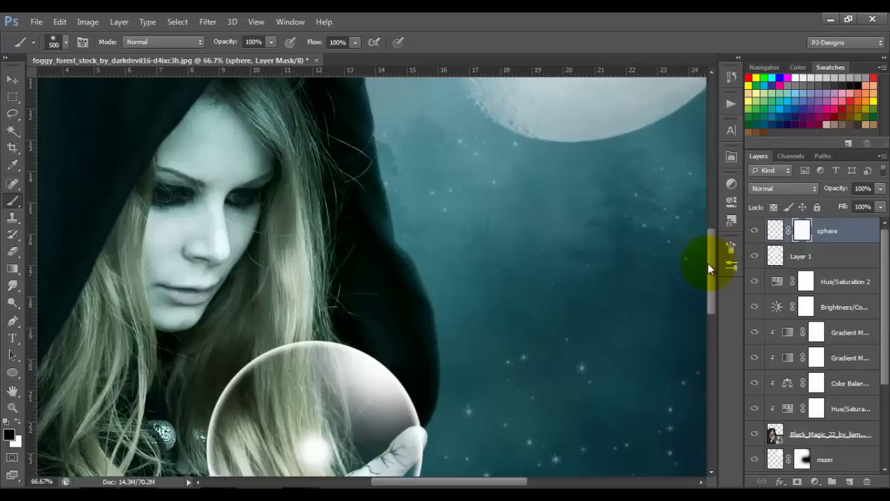
left_click_drag(710, 262, 710, 312)
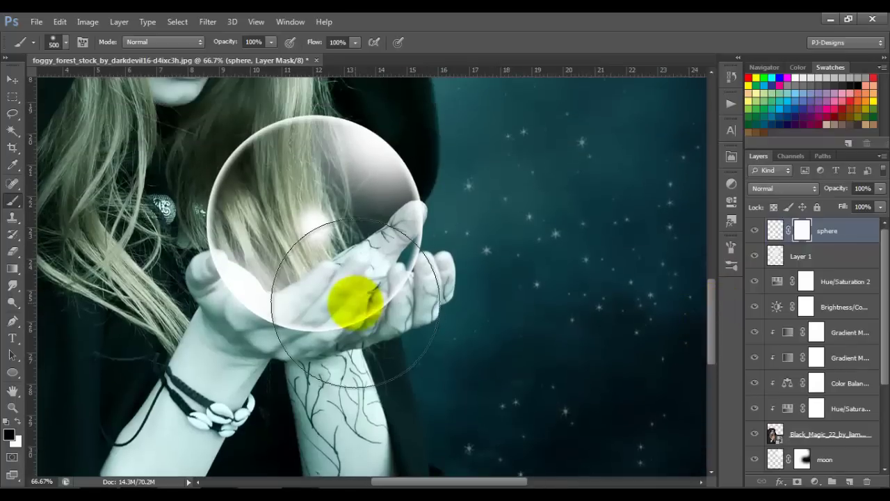
key("bracketleft")
key("bracketleft")
key("bracketleft")
key("bracketleft")
key("bracketleft")
key("bracketleft")
key("bracketleft")
key("bracketleft")
key("bracketleft")
key("bracketleft")
key("bracketleft")
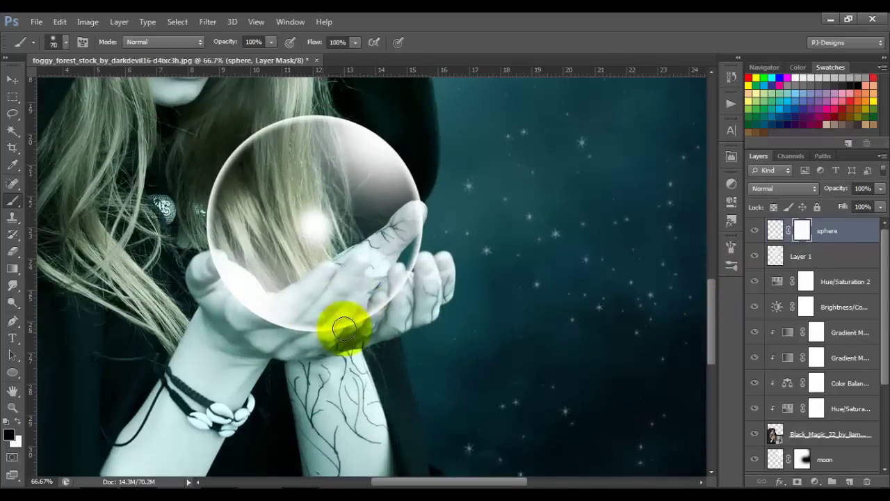
mouse_move(351, 326)
left_mouse_down()
mouse_move(397, 294)
mouse_move(401, 281)
mouse_move(399, 289)
left_mouse_up()
key("bracketleft")
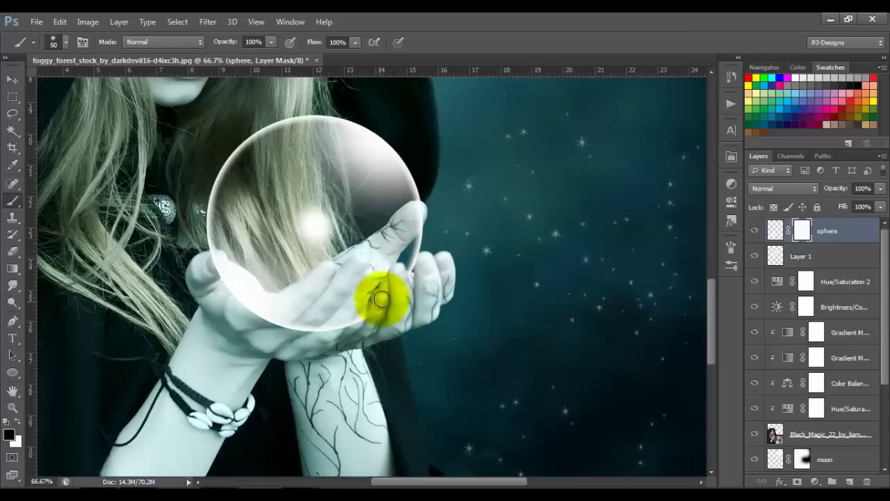
mouse_move(363, 281)
left_mouse_down()
mouse_move(313, 323)
mouse_move(325, 321)
mouse_move(324, 330)
mouse_move(260, 322)
mouse_move(238, 306)
mouse_move(221, 261)
mouse_move(203, 261)
mouse_move(231, 298)
mouse_move(228, 291)
mouse_move(238, 293)
mouse_move(268, 314)
mouse_move(297, 312)
mouse_move(265, 318)
mouse_move(325, 272)
mouse_move(292, 317)
mouse_move(334, 302)
mouse_move(328, 323)
mouse_move(363, 283)
mouse_move(353, 274)
mouse_move(358, 261)
mouse_move(300, 302)
mouse_move(264, 307)
mouse_move(204, 289)
mouse_move(210, 264)
mouse_move(251, 314)
mouse_move(377, 310)
mouse_move(403, 280)
mouse_move(384, 291)
left_mouse_up()
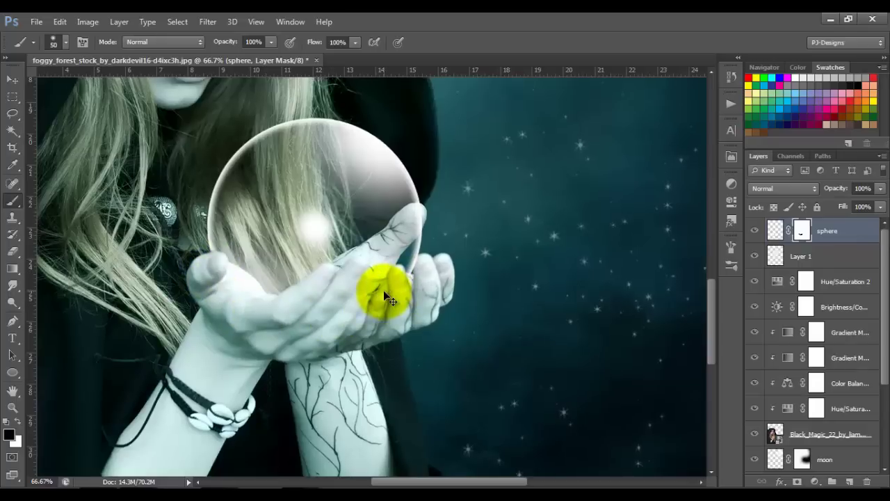
key("ctrl+0")
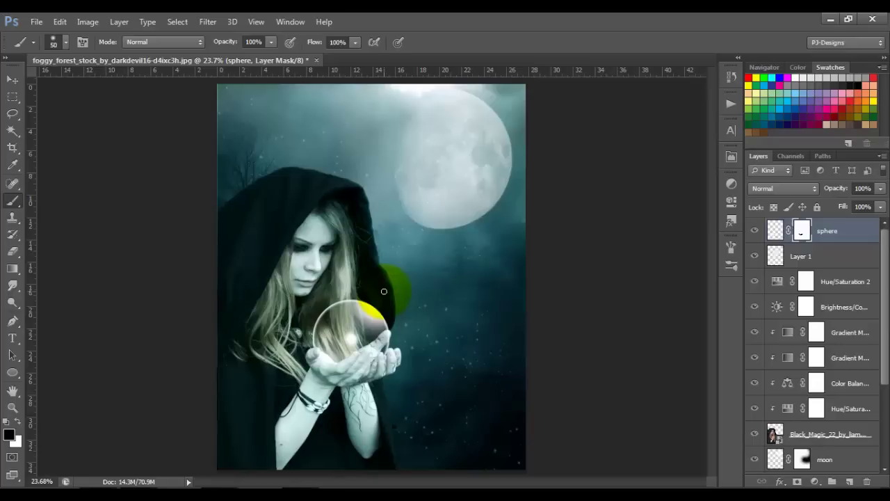
Step: Add an Outer Glow to the sphere layer and set the glow color to #95f9ff
double_click(862, 236)
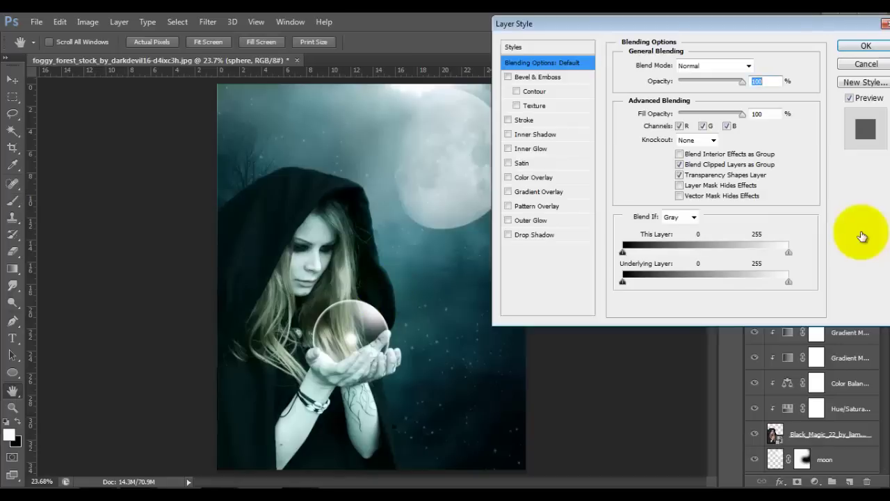
left_click(528, 221)
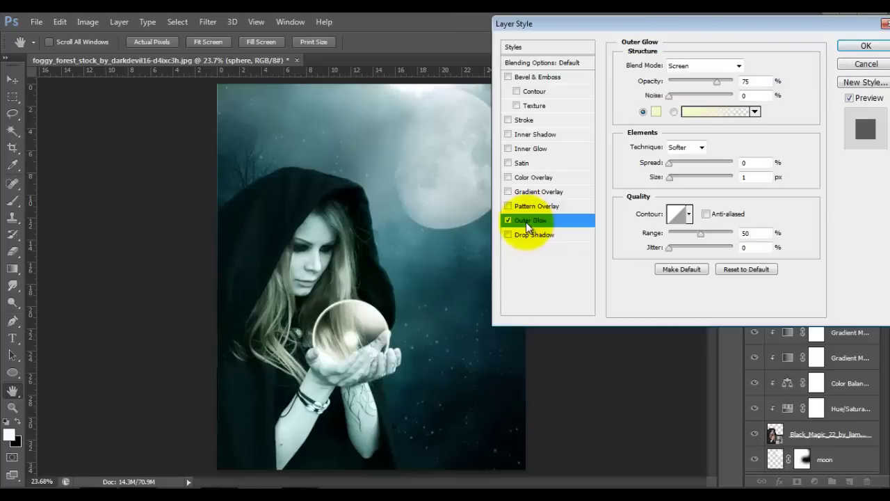
left_click(657, 113)
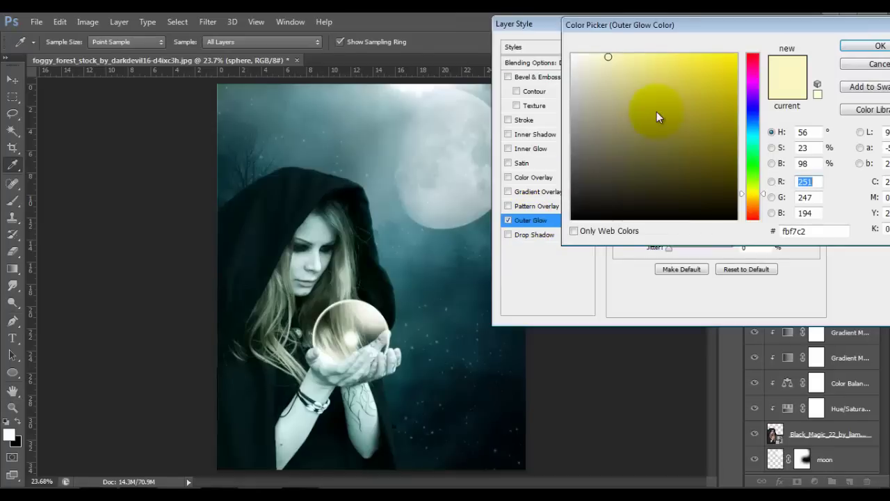
left_click(826, 232)
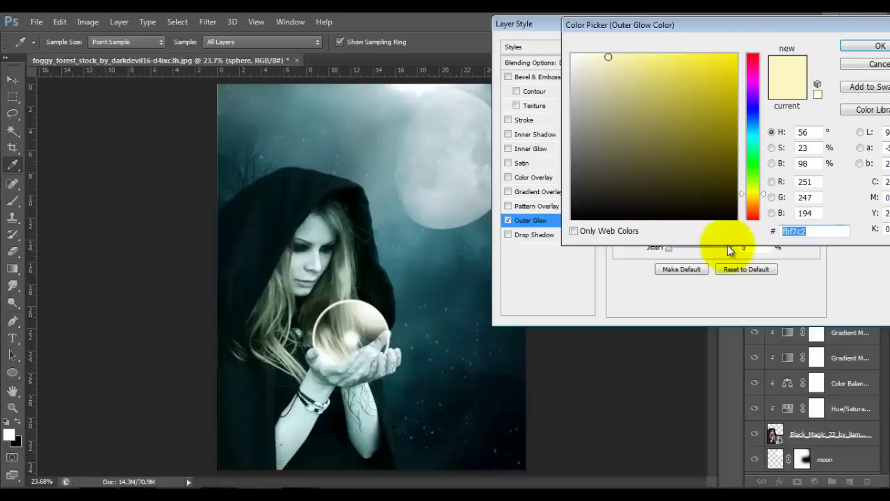
type("95")
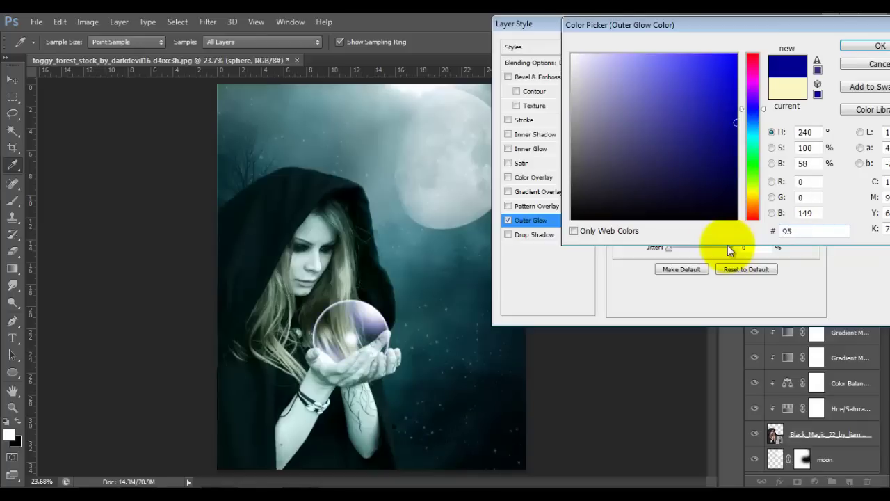
type("f9")
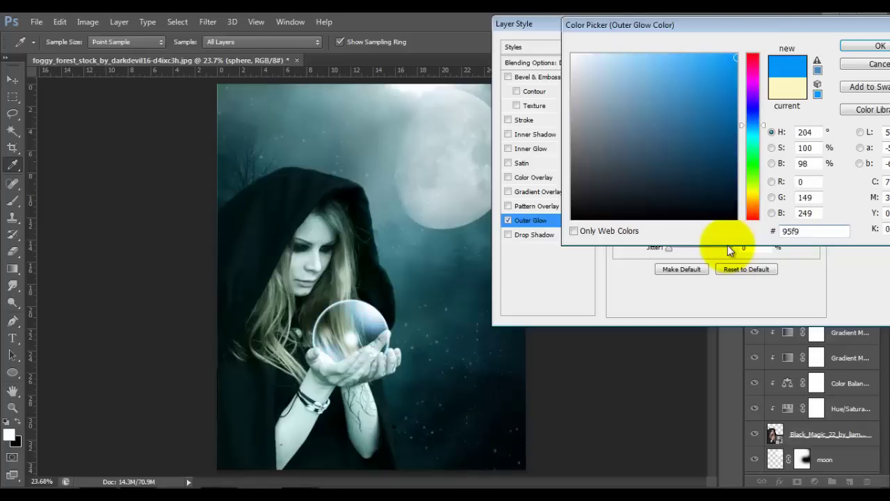
type("ff")
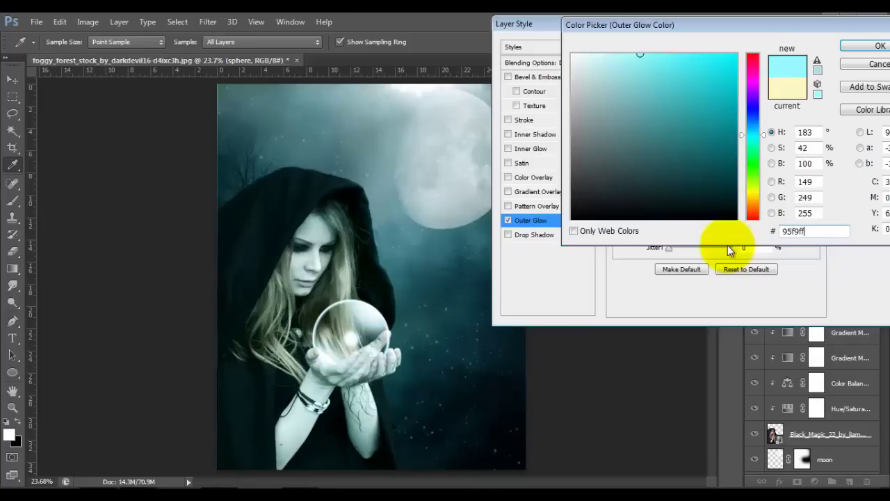
left_click(865, 48)
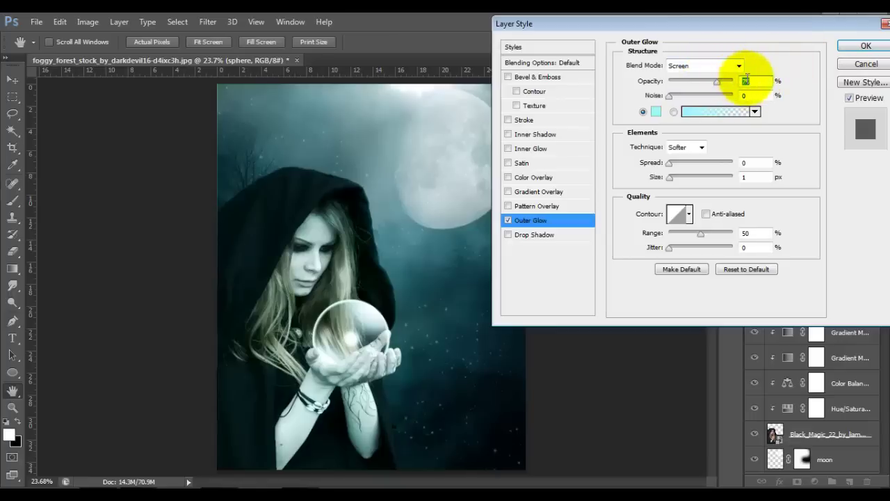
Step: Set the sphere's Outer Glow to 70% opacity, 1% spread and 150 px size
type("70")
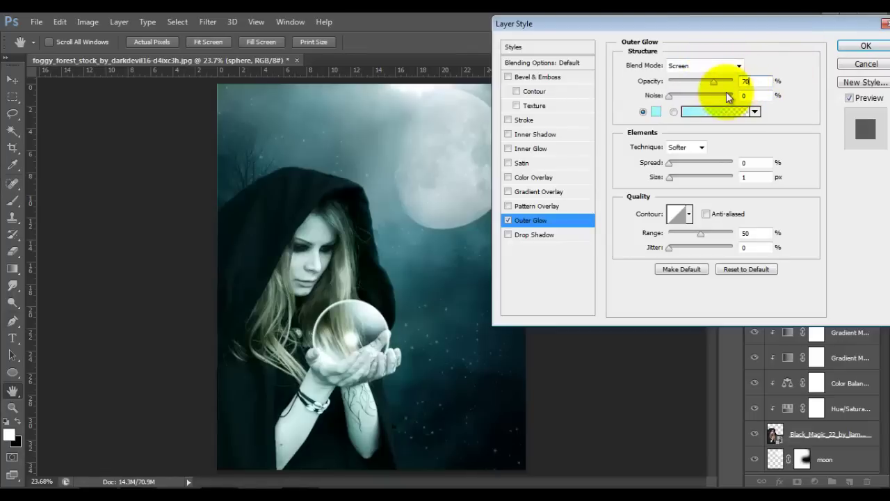
left_click(745, 163)
type("1")
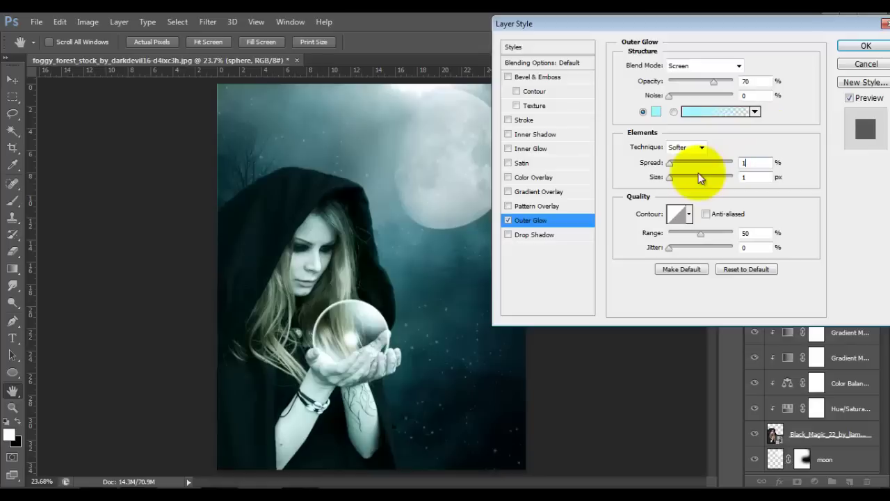
left_click(748, 177)
type("150")
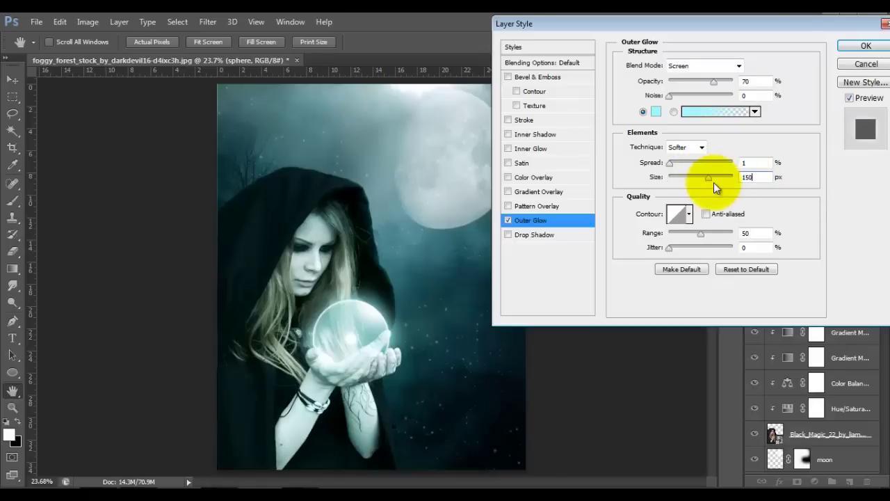
Step: Set the sphere's Outer Glow size to 125 px and apply the layer style
left_click_drag(714, 182, 702, 182)
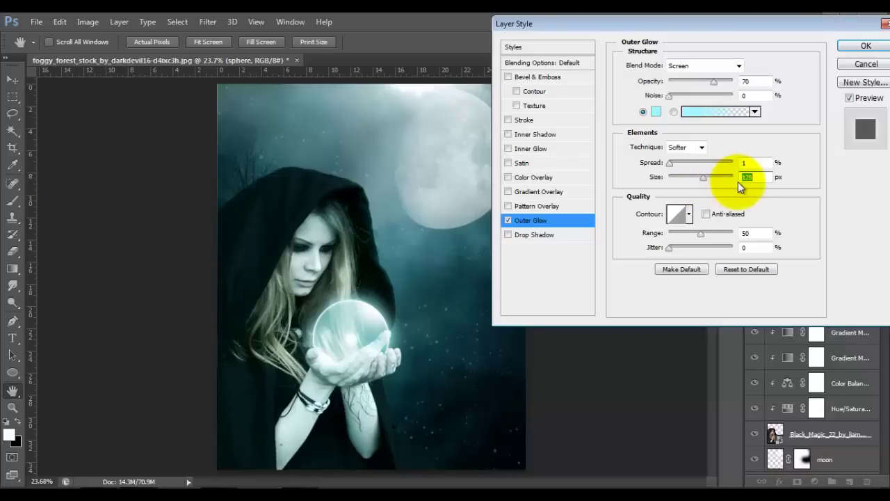
type("1250")
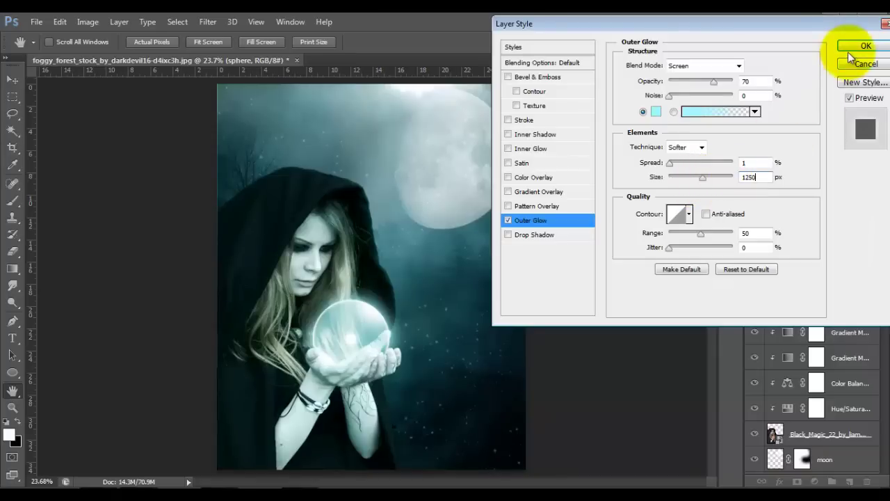
left_click(857, 49)
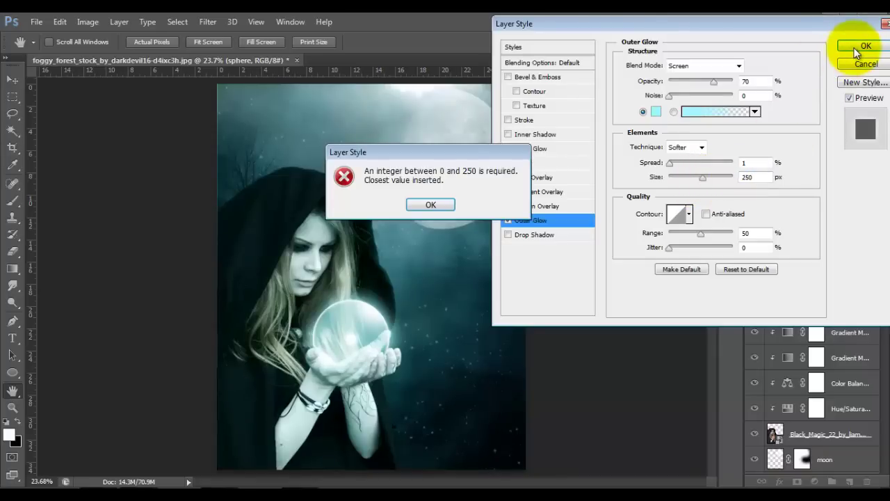
left_click(433, 204)
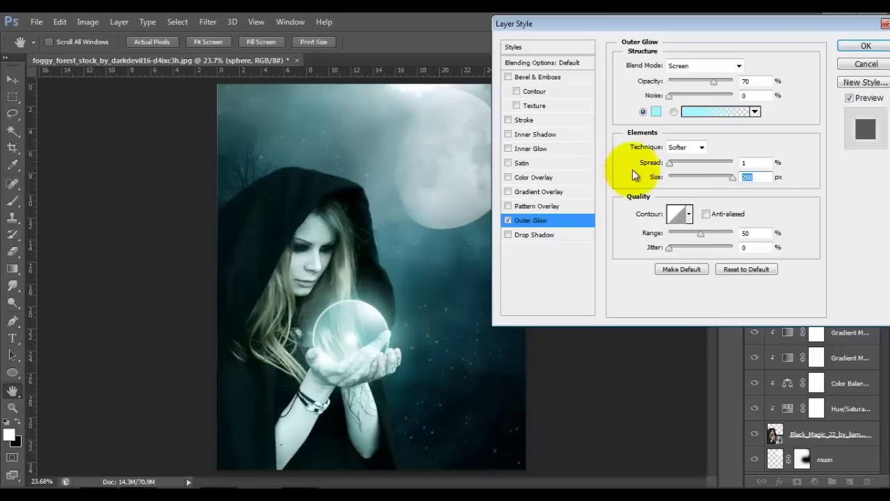
type("125")
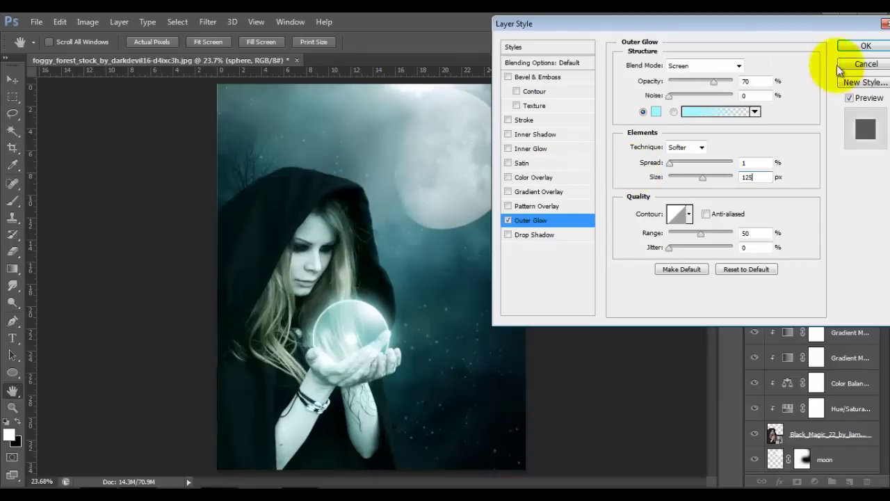
left_click(857, 46)
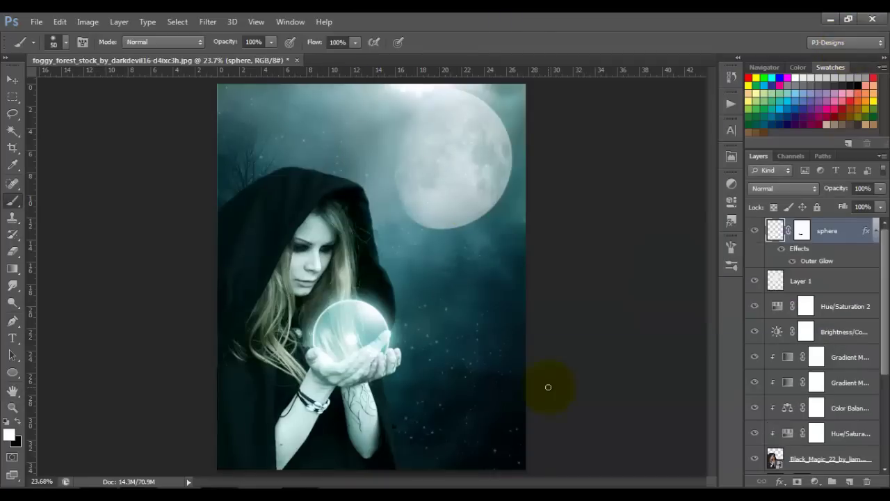
Step: Add a new layer above the sphere, sample the pale teal inside the sphere as the foreground color, and return to the Brush tool
left_click(850, 481)
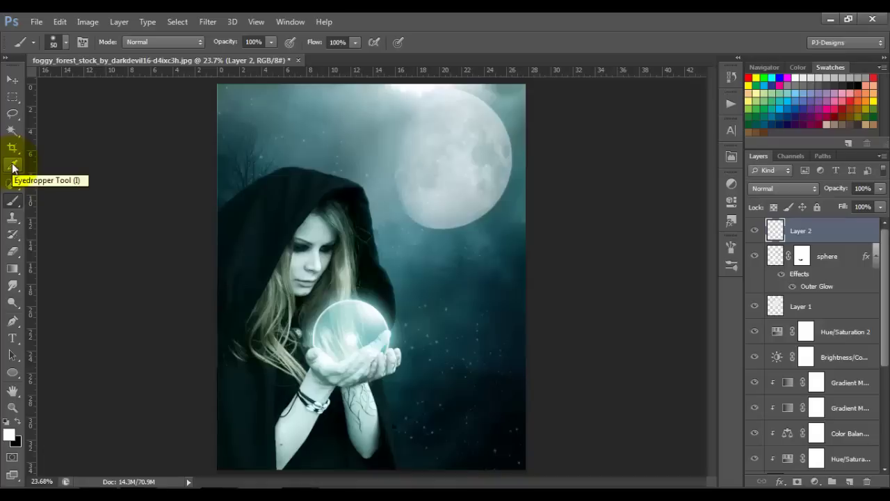
left_click(12, 165)
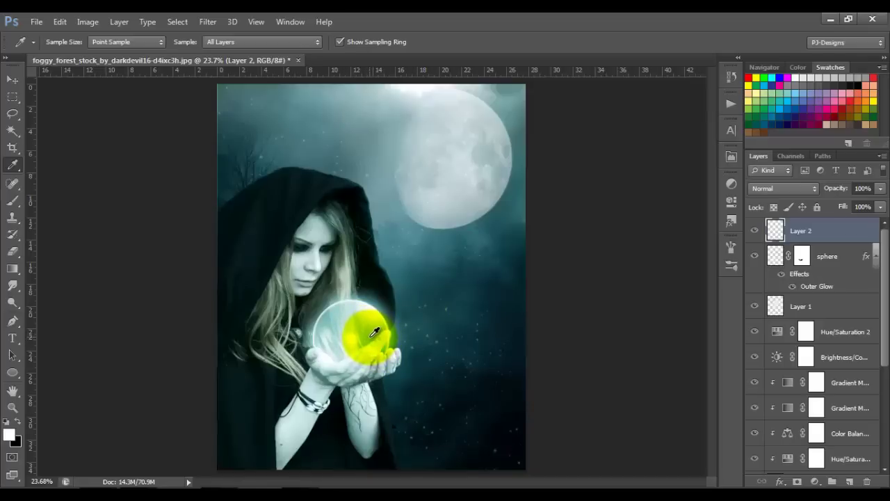
left_click(374, 333)
left_click(11, 201)
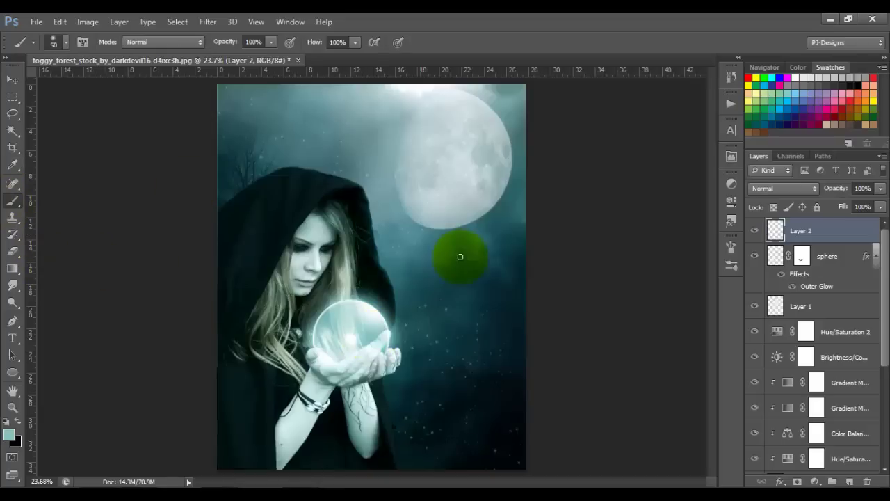
double_click(803, 233)
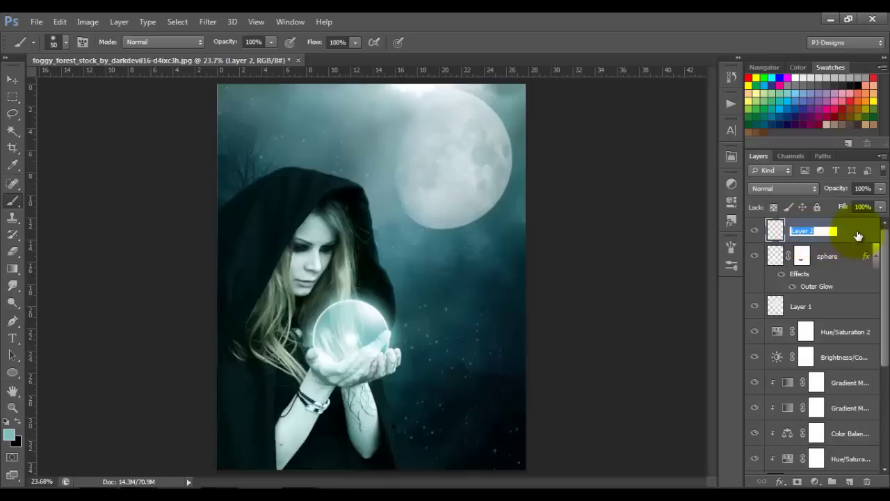
key("Return")
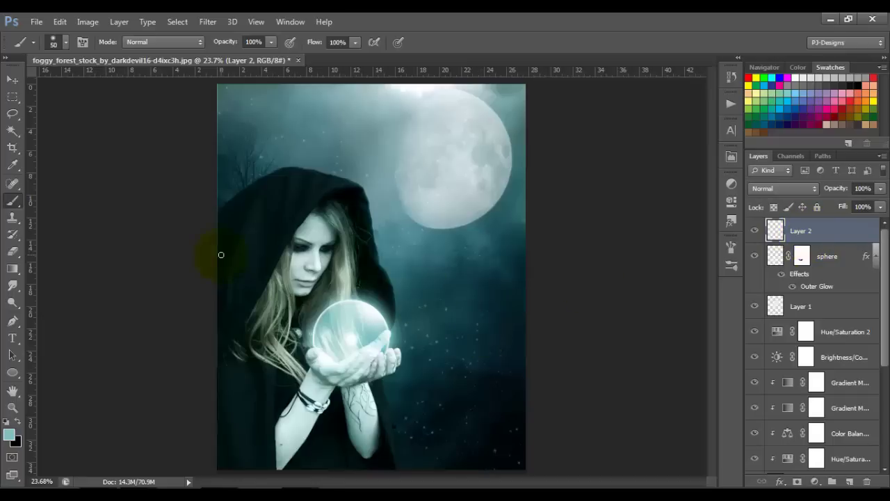
Step: Enlarge the soft brush to 300 px and paint the sampled teal over the woman's face and hair on the new layer
key("bracketright")
key("bracketright")
key("bracketright")
key("bracketright")
key("bracketright")
key("bracketright")
key("bracketright")
key("bracketright")
key("bracketright")
key("bracketright")
key("bracketright")
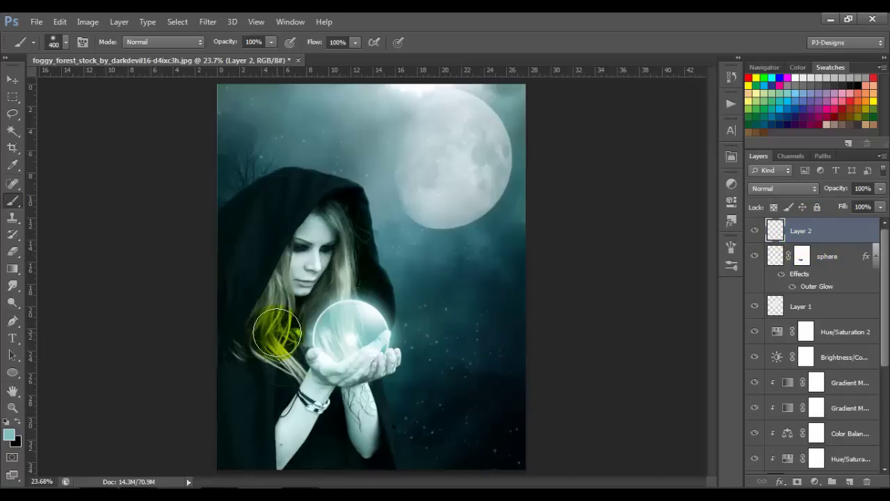
key("bracketleft")
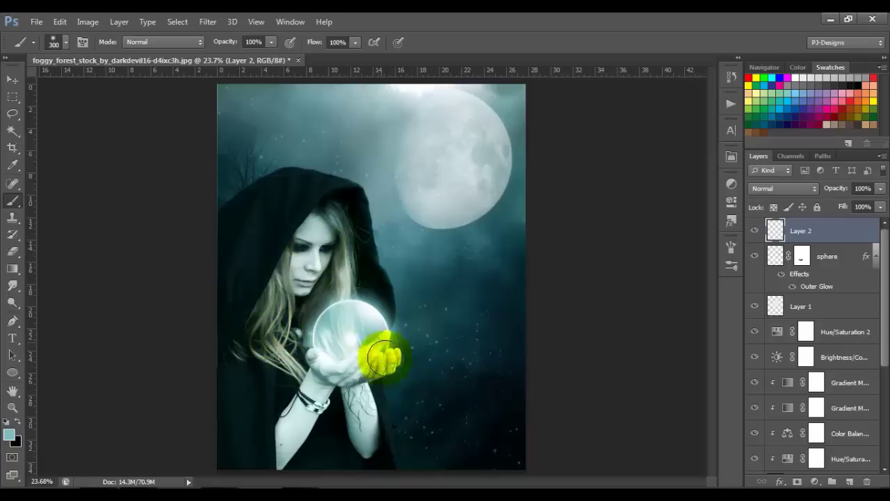
mouse_move(365, 313)
left_mouse_down()
mouse_move(351, 229)
mouse_move(330, 219)
mouse_move(259, 332)
mouse_move(276, 348)
mouse_move(334, 259)
mouse_move(334, 277)
mouse_move(312, 300)
mouse_move(333, 237)
mouse_move(290, 283)
mouse_move(291, 340)
mouse_move(306, 302)
left_mouse_up()
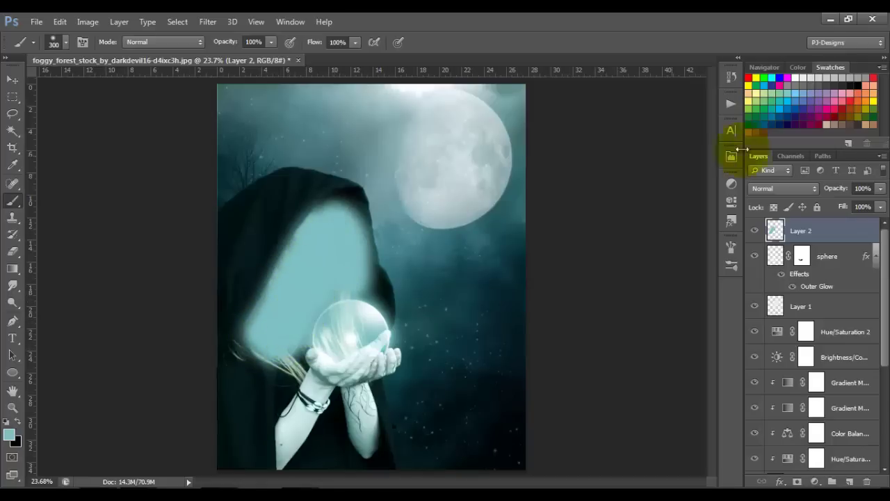
Step: Set the painted teal layer to Soft Light at 50% opacity and toggle its visibility to compare the light on the face
left_click(806, 190)
left_click(801, 186)
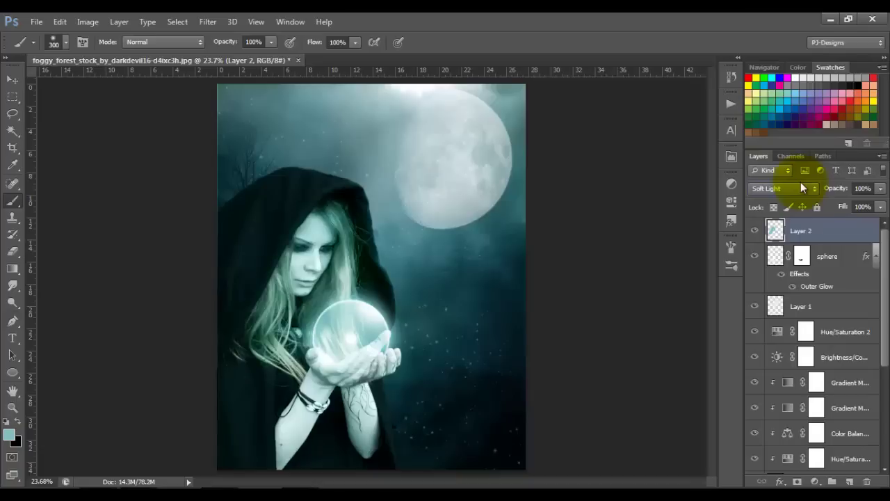
left_click(878, 189)
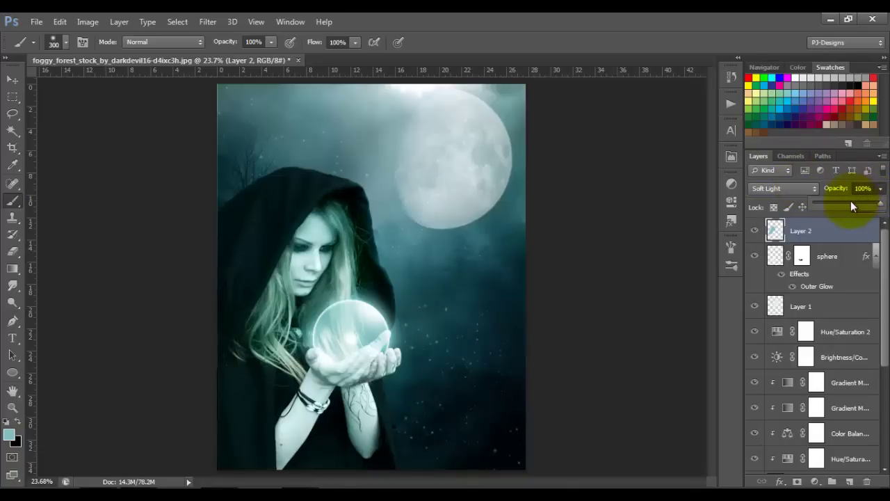
left_click(849, 202)
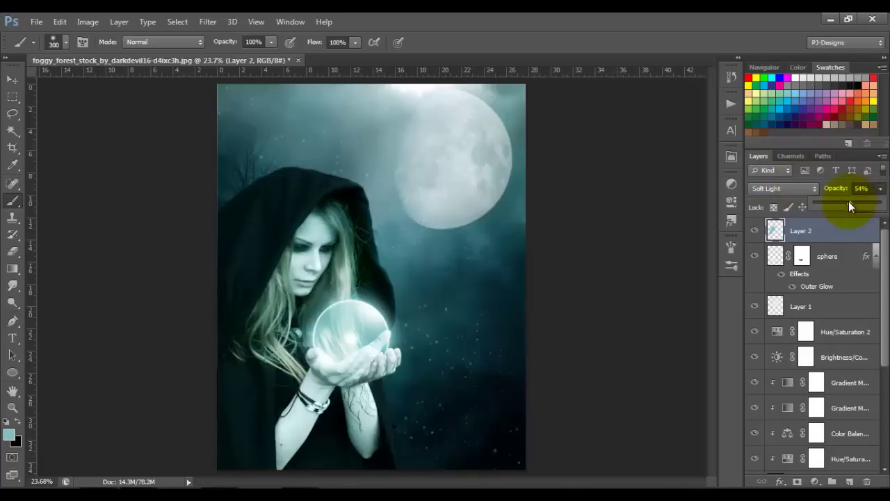
left_click_drag(847, 205, 847, 202)
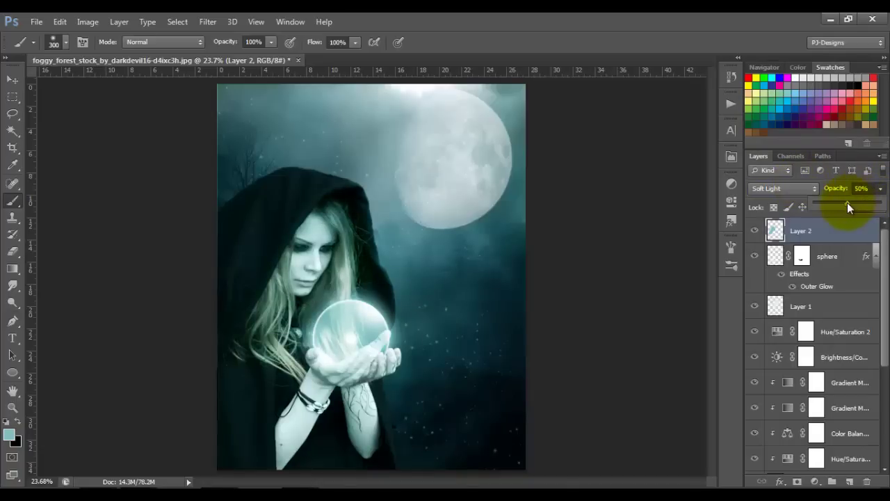
left_click(778, 235)
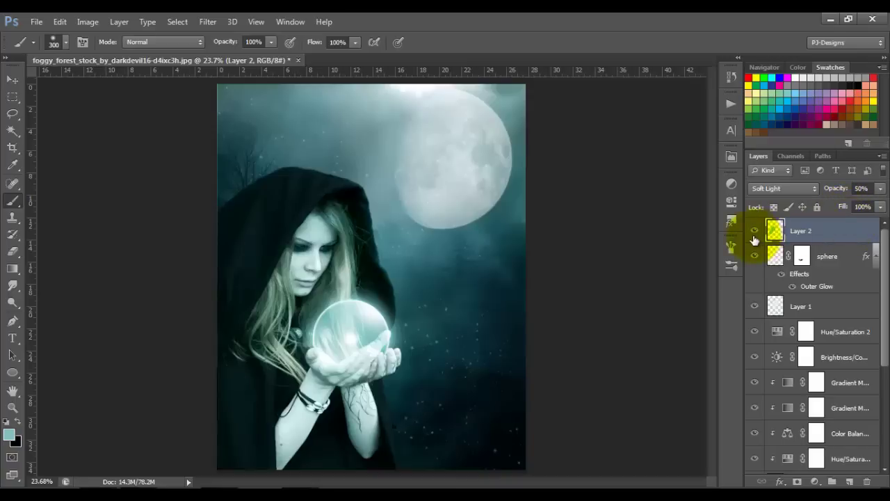
left_click(755, 232)
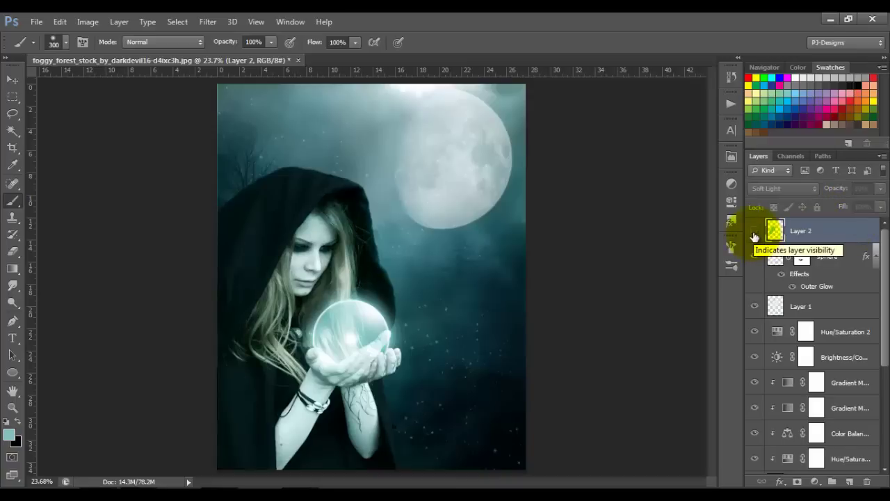
left_click(754, 236)
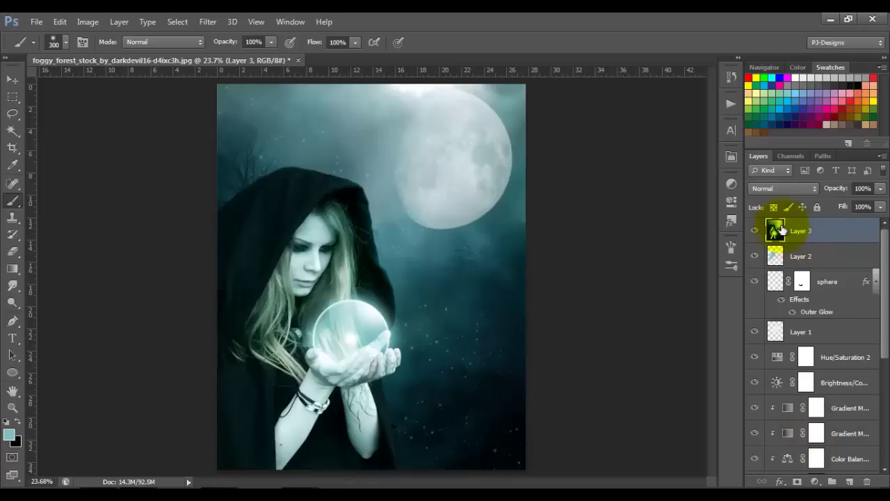
Step: Apply a custom Lens Correction to the merged top layer with a vignette amount of -20, and switch to the Move tool
left_click(206, 22)
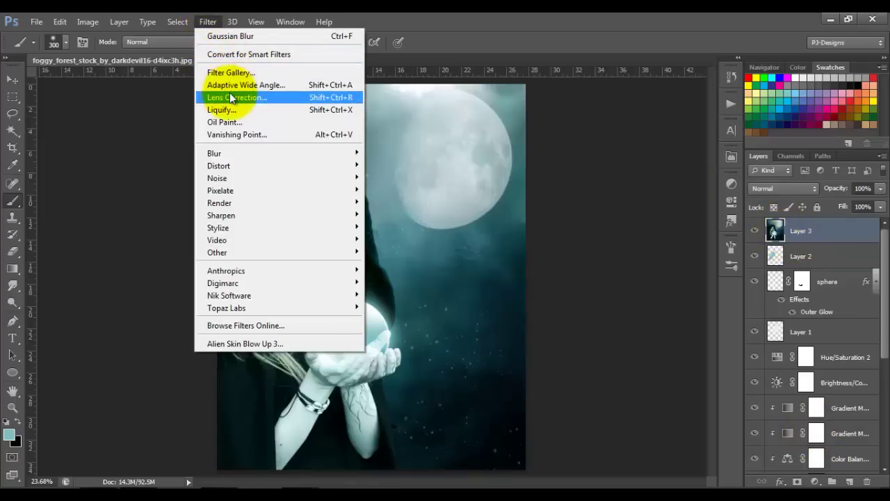
left_click(230, 97)
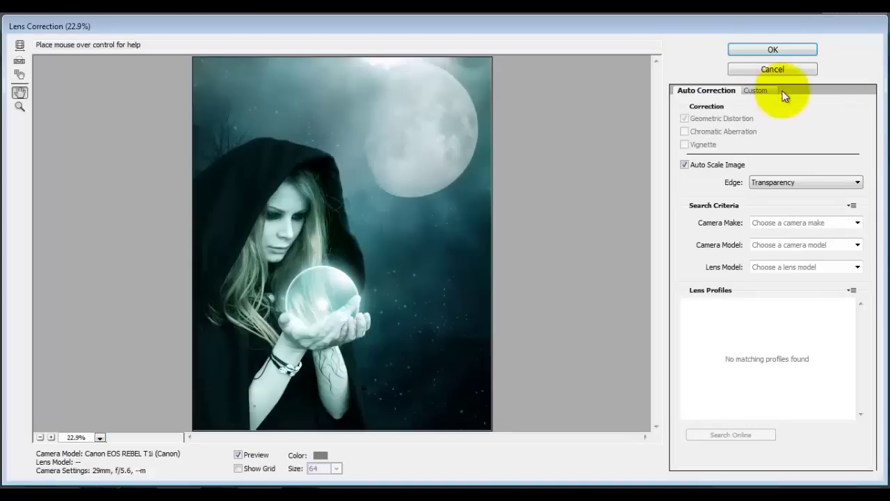
left_click(760, 90)
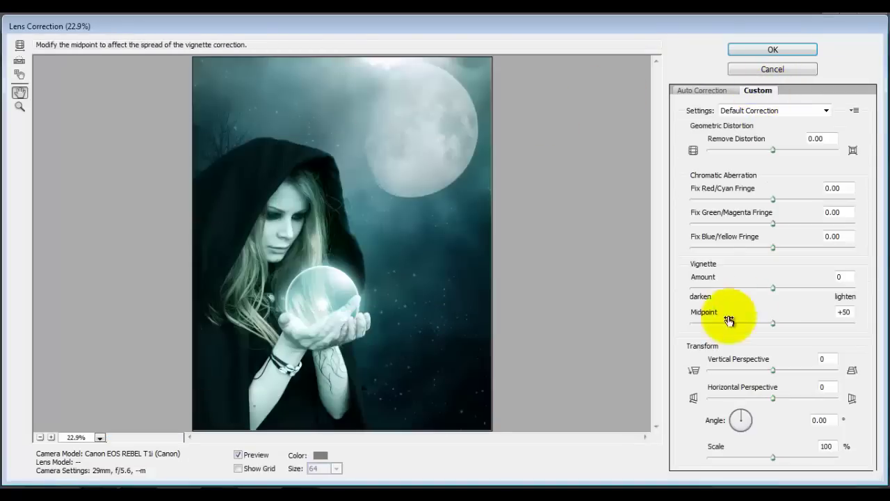
left_click(845, 276)
type("-20")
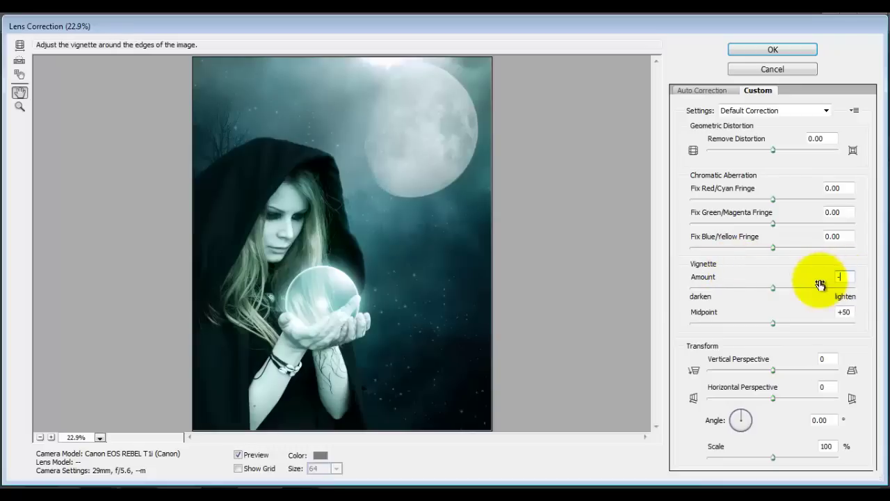
left_click(791, 49)
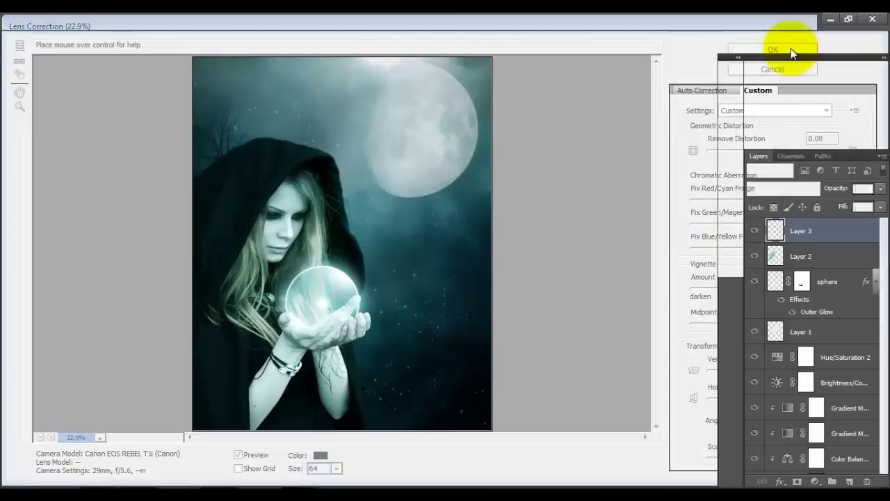
key("v")
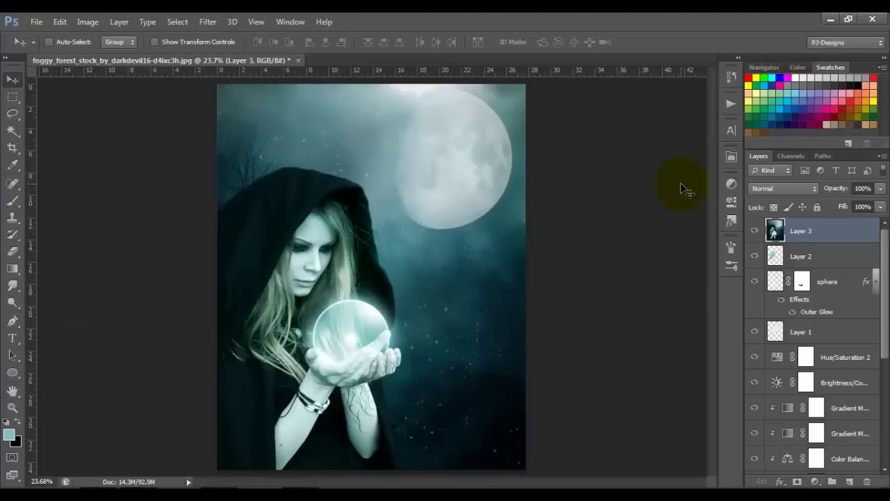